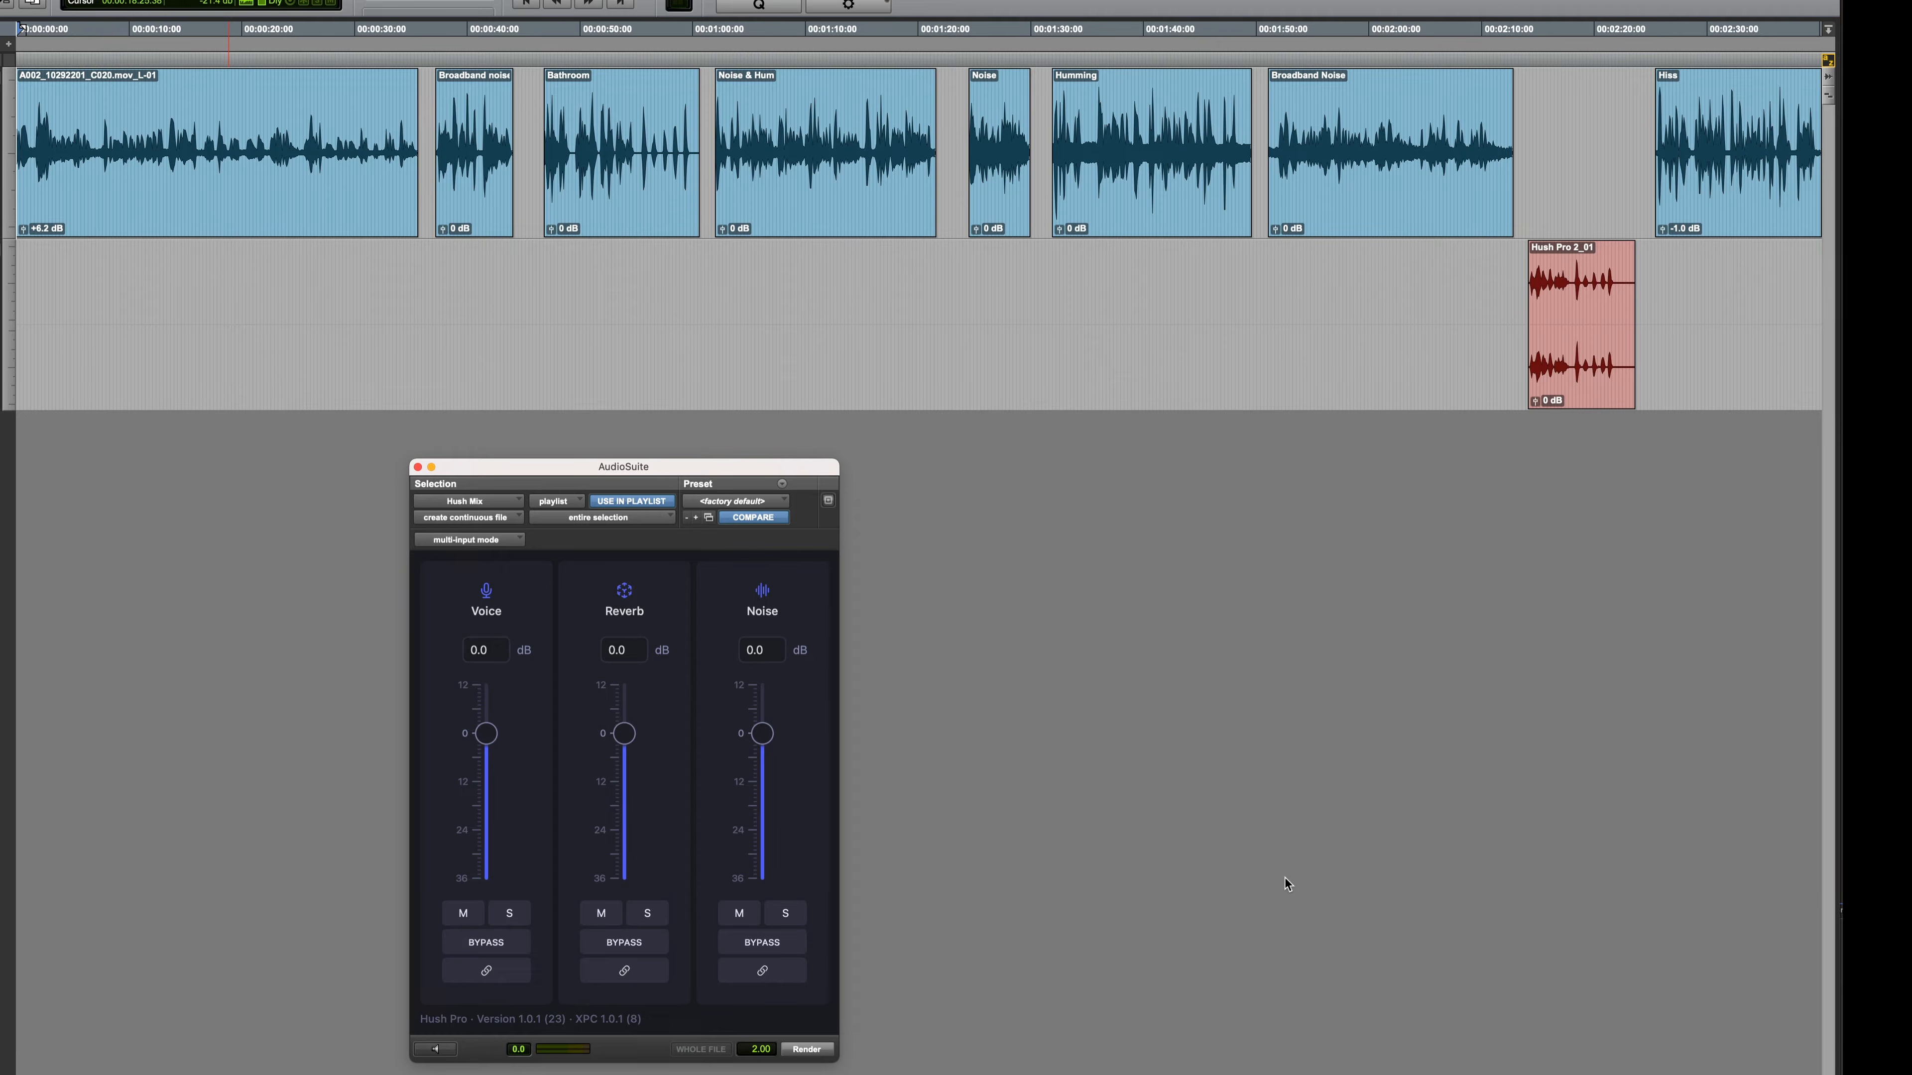
Select the first clip on the audio track, A002_10292201_C020.mov_L-01, and play back its original sound
{"action": "left_click", "coordinate": [233, 194]}
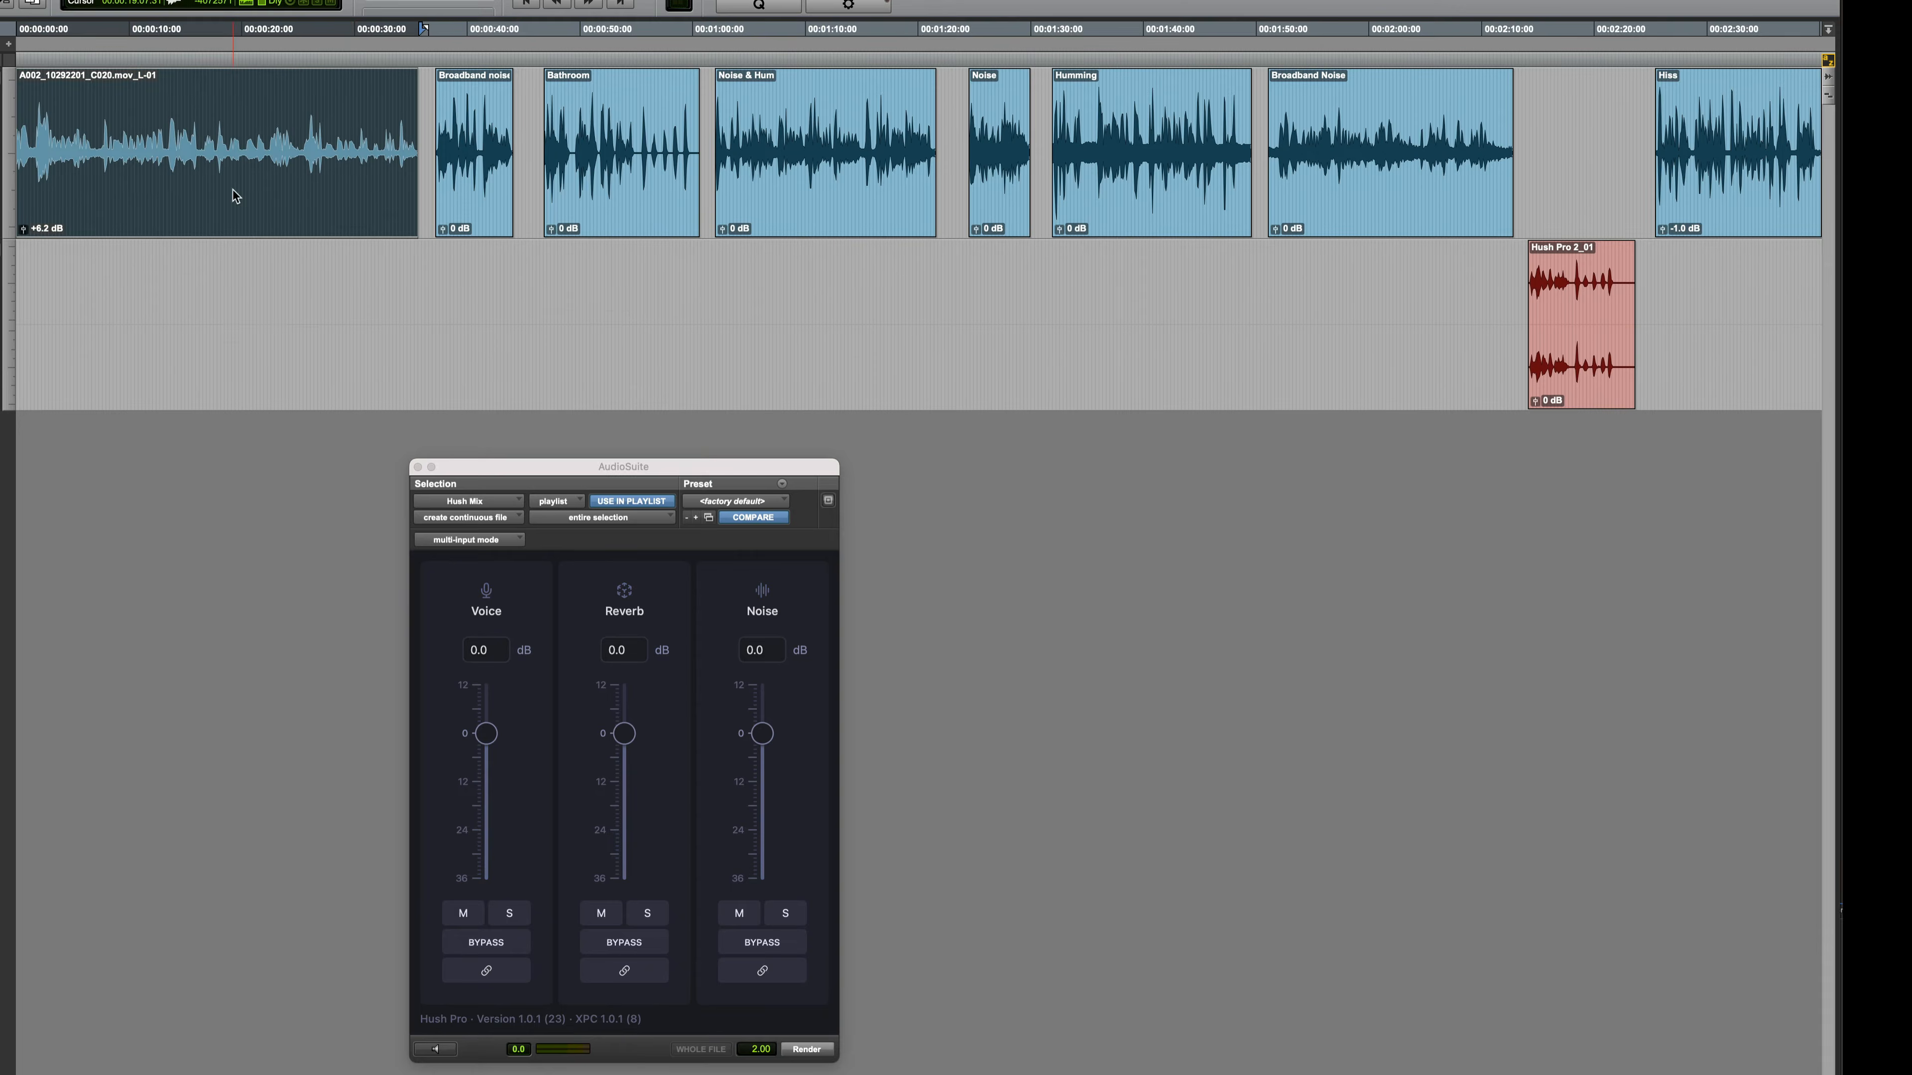
{"action": "key", "text": "space"}
{"action": "key", "text": "space"}
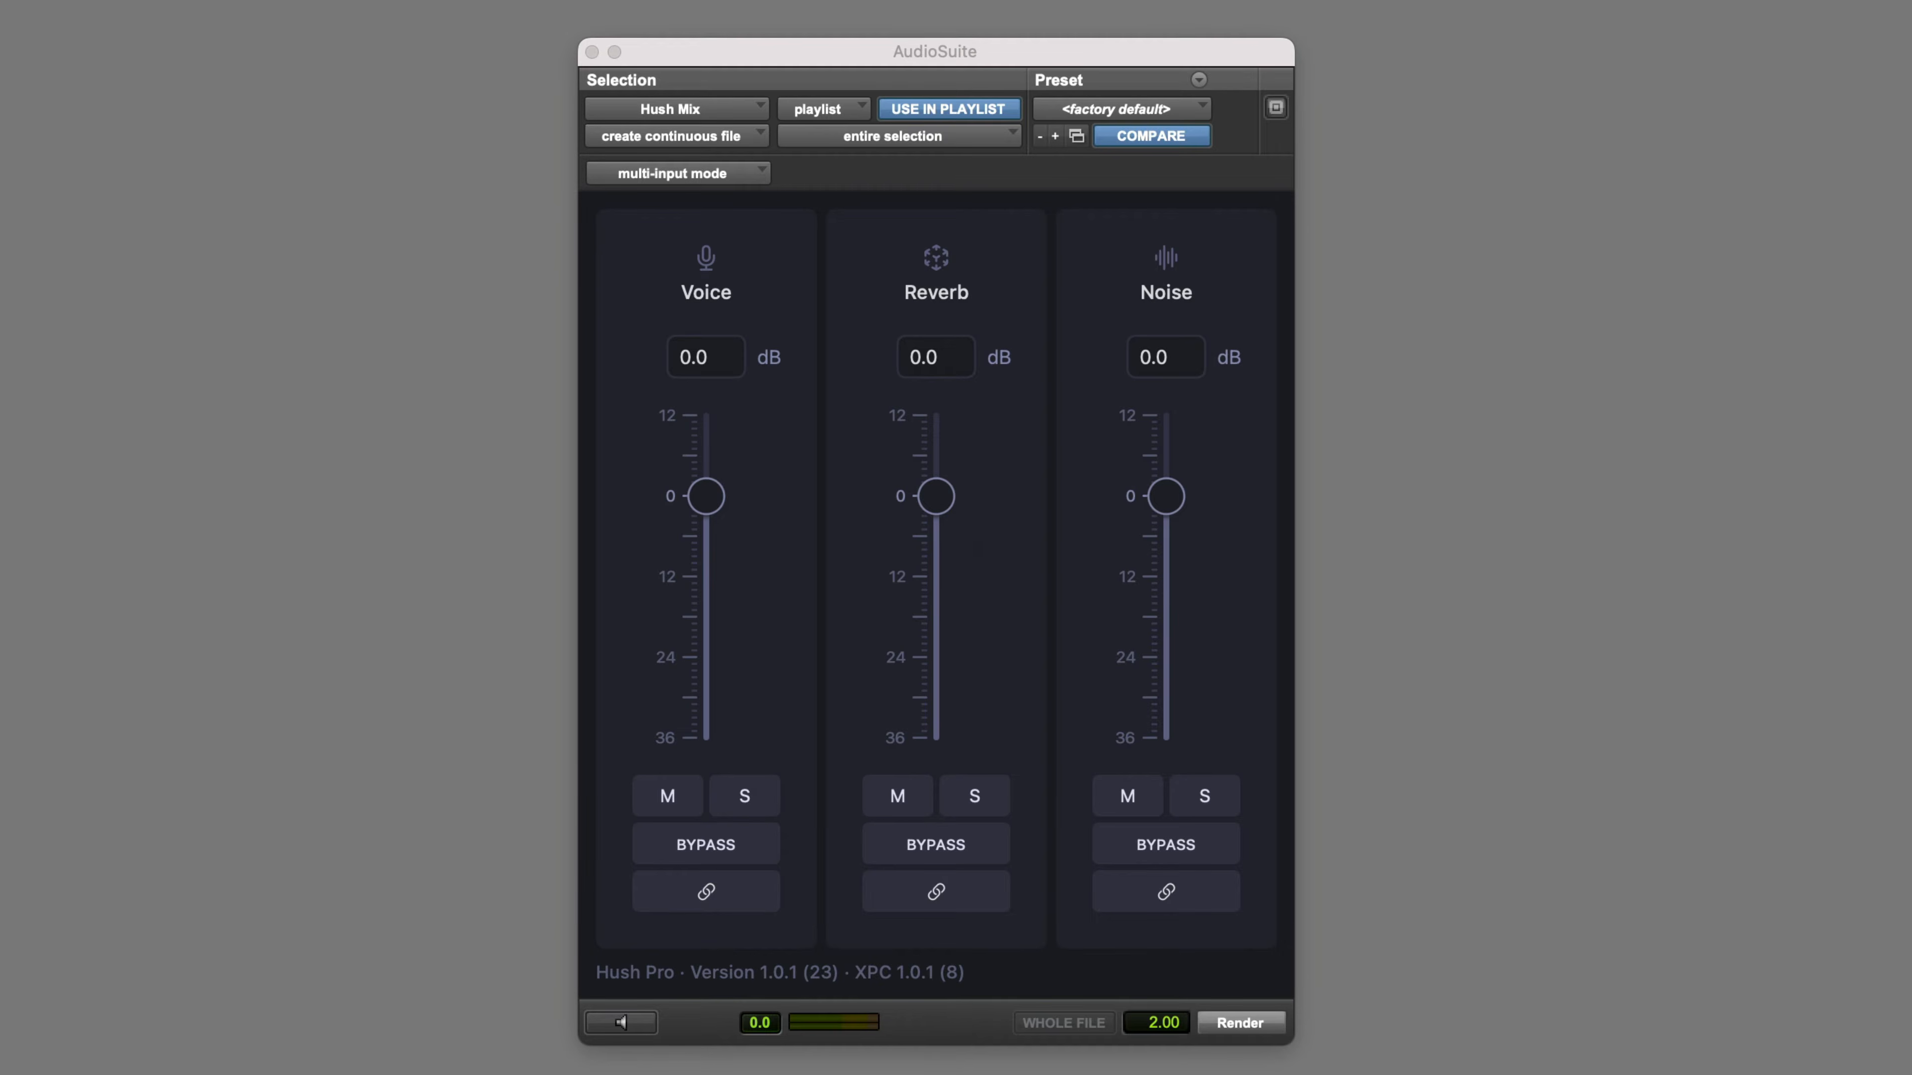
Preview Hush Mix on the selected clip and listen to the noise component soloed
{"action": "left_click", "coordinate": [625, 1024]}
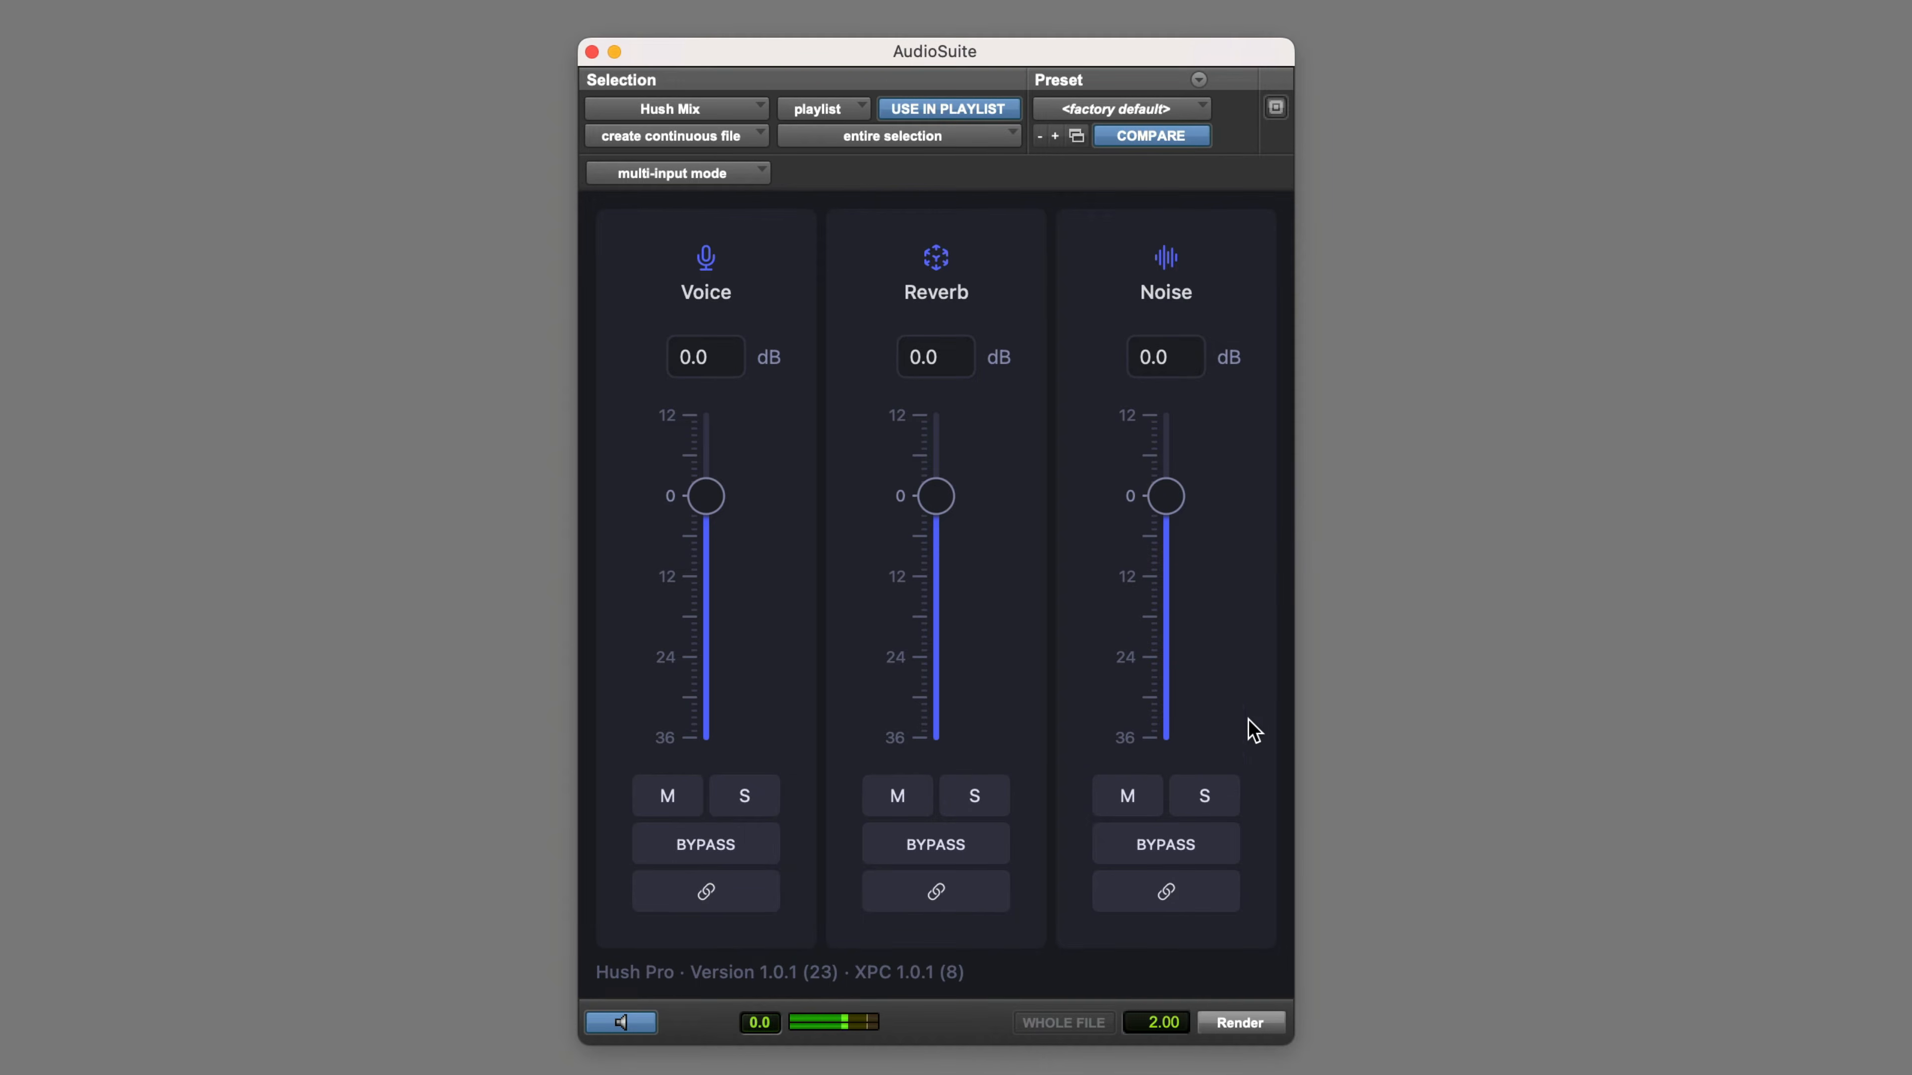
{"action": "left_click", "coordinate": [1208, 797]}
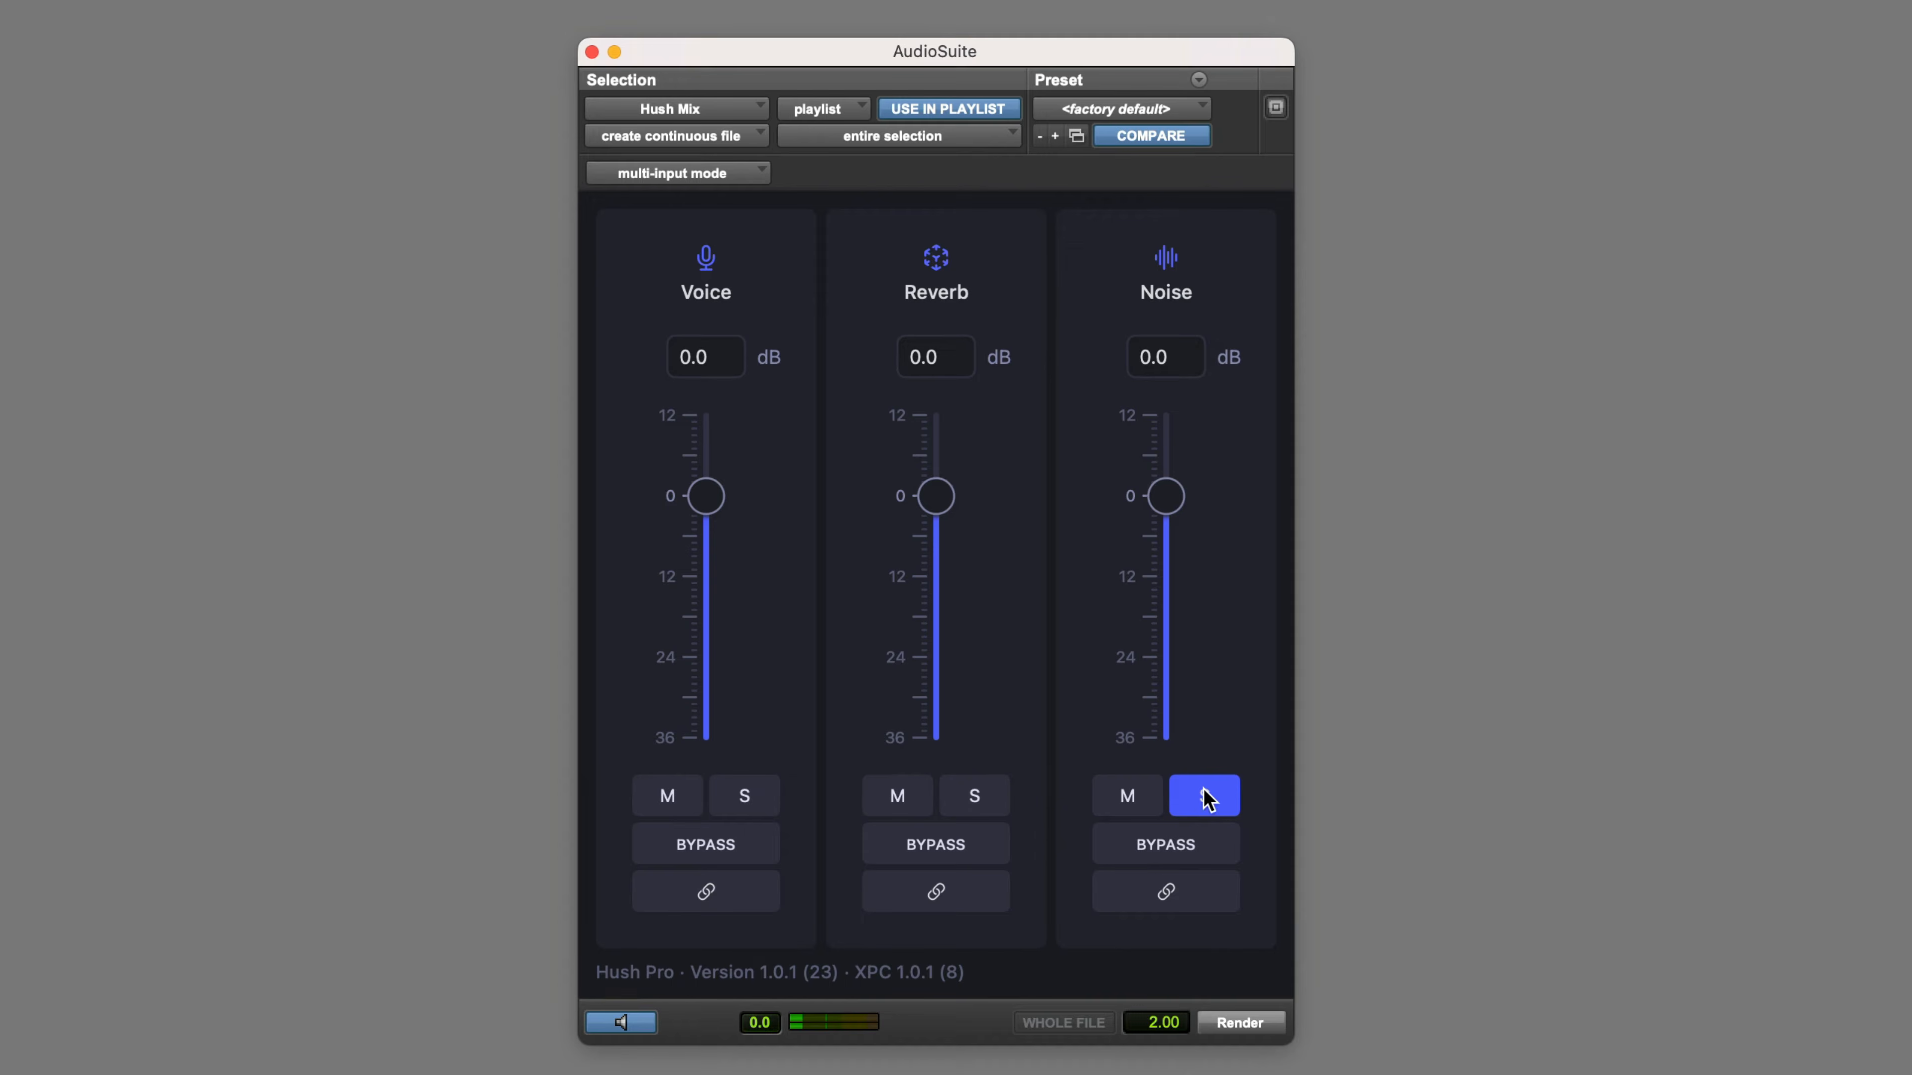
{"action": "left_click", "coordinate": [1208, 798]}
Lower the noise level to -36 dB and render the first clip, playing back the result
{"action": "left_click_drag", "start_coordinate": [1163, 497], "coordinate": [1154, 772]}
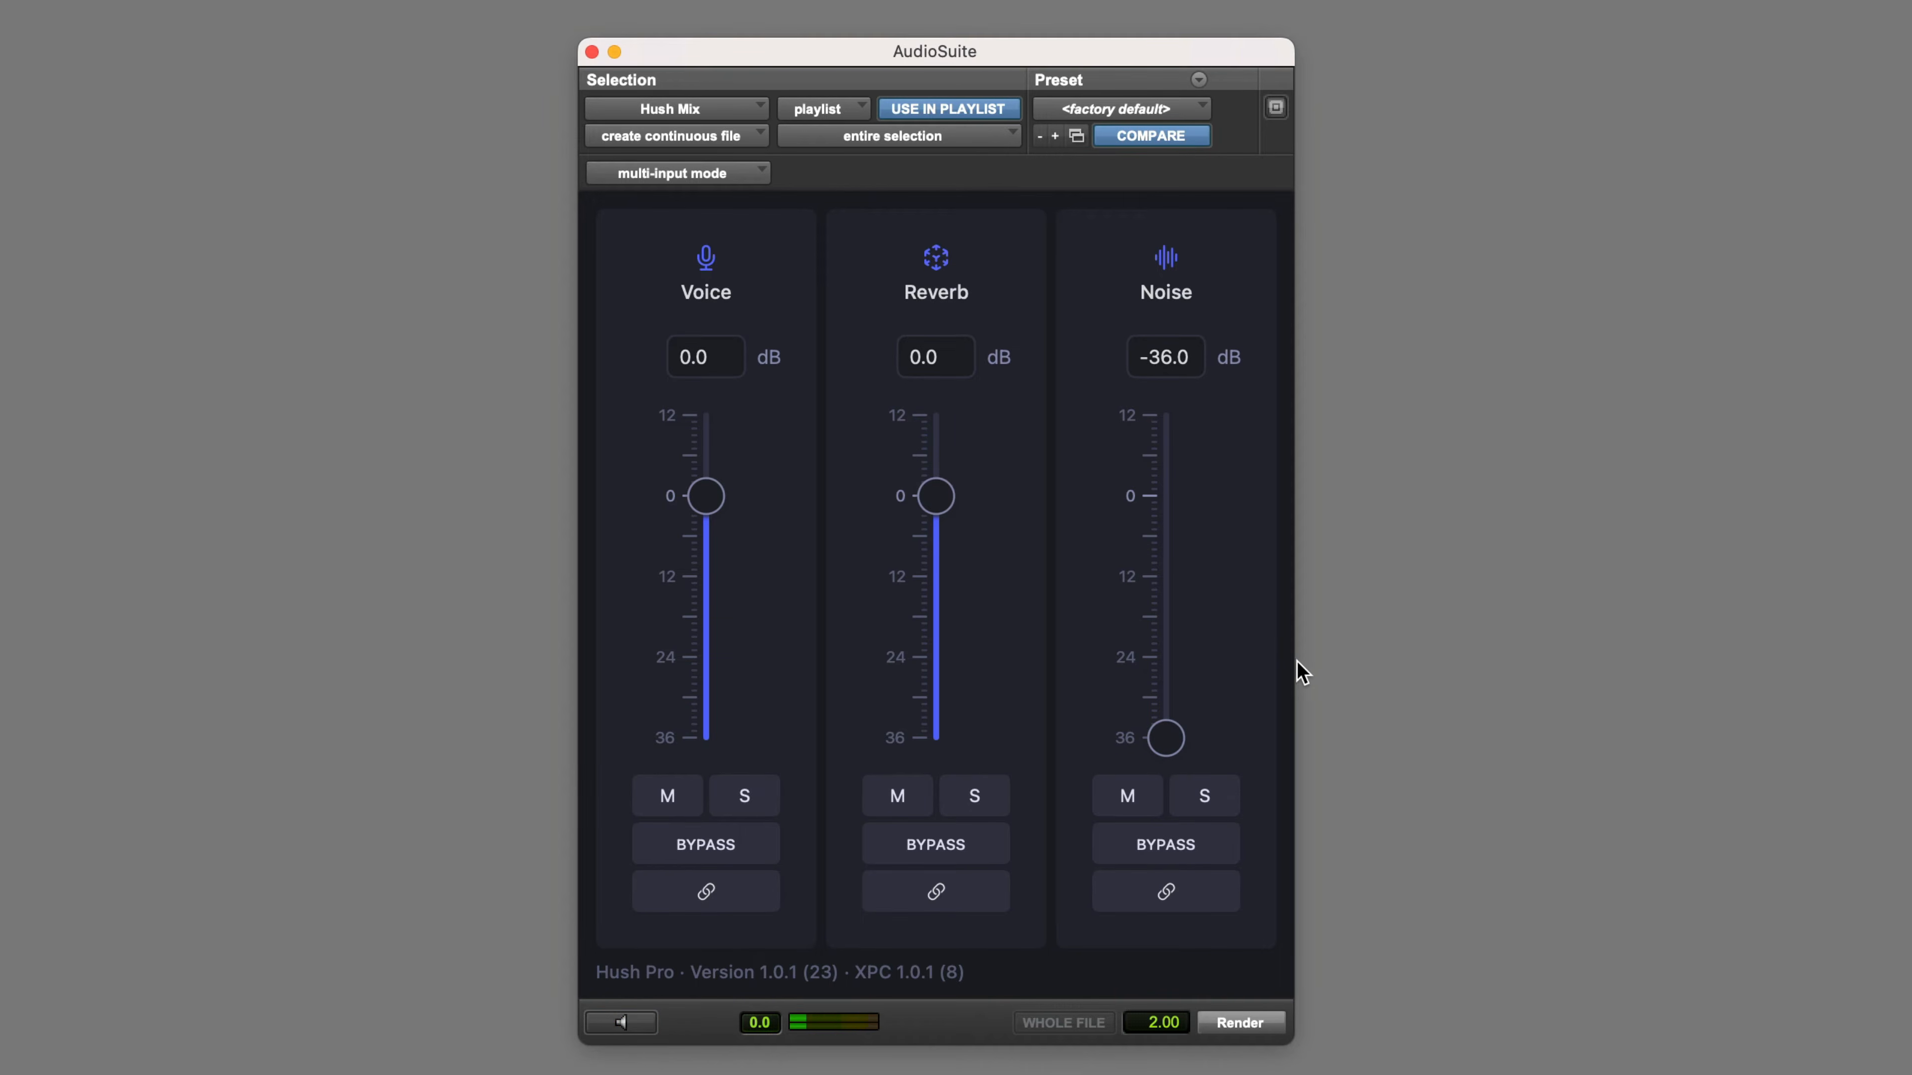
{"action": "left_click", "coordinate": [1244, 1024]}
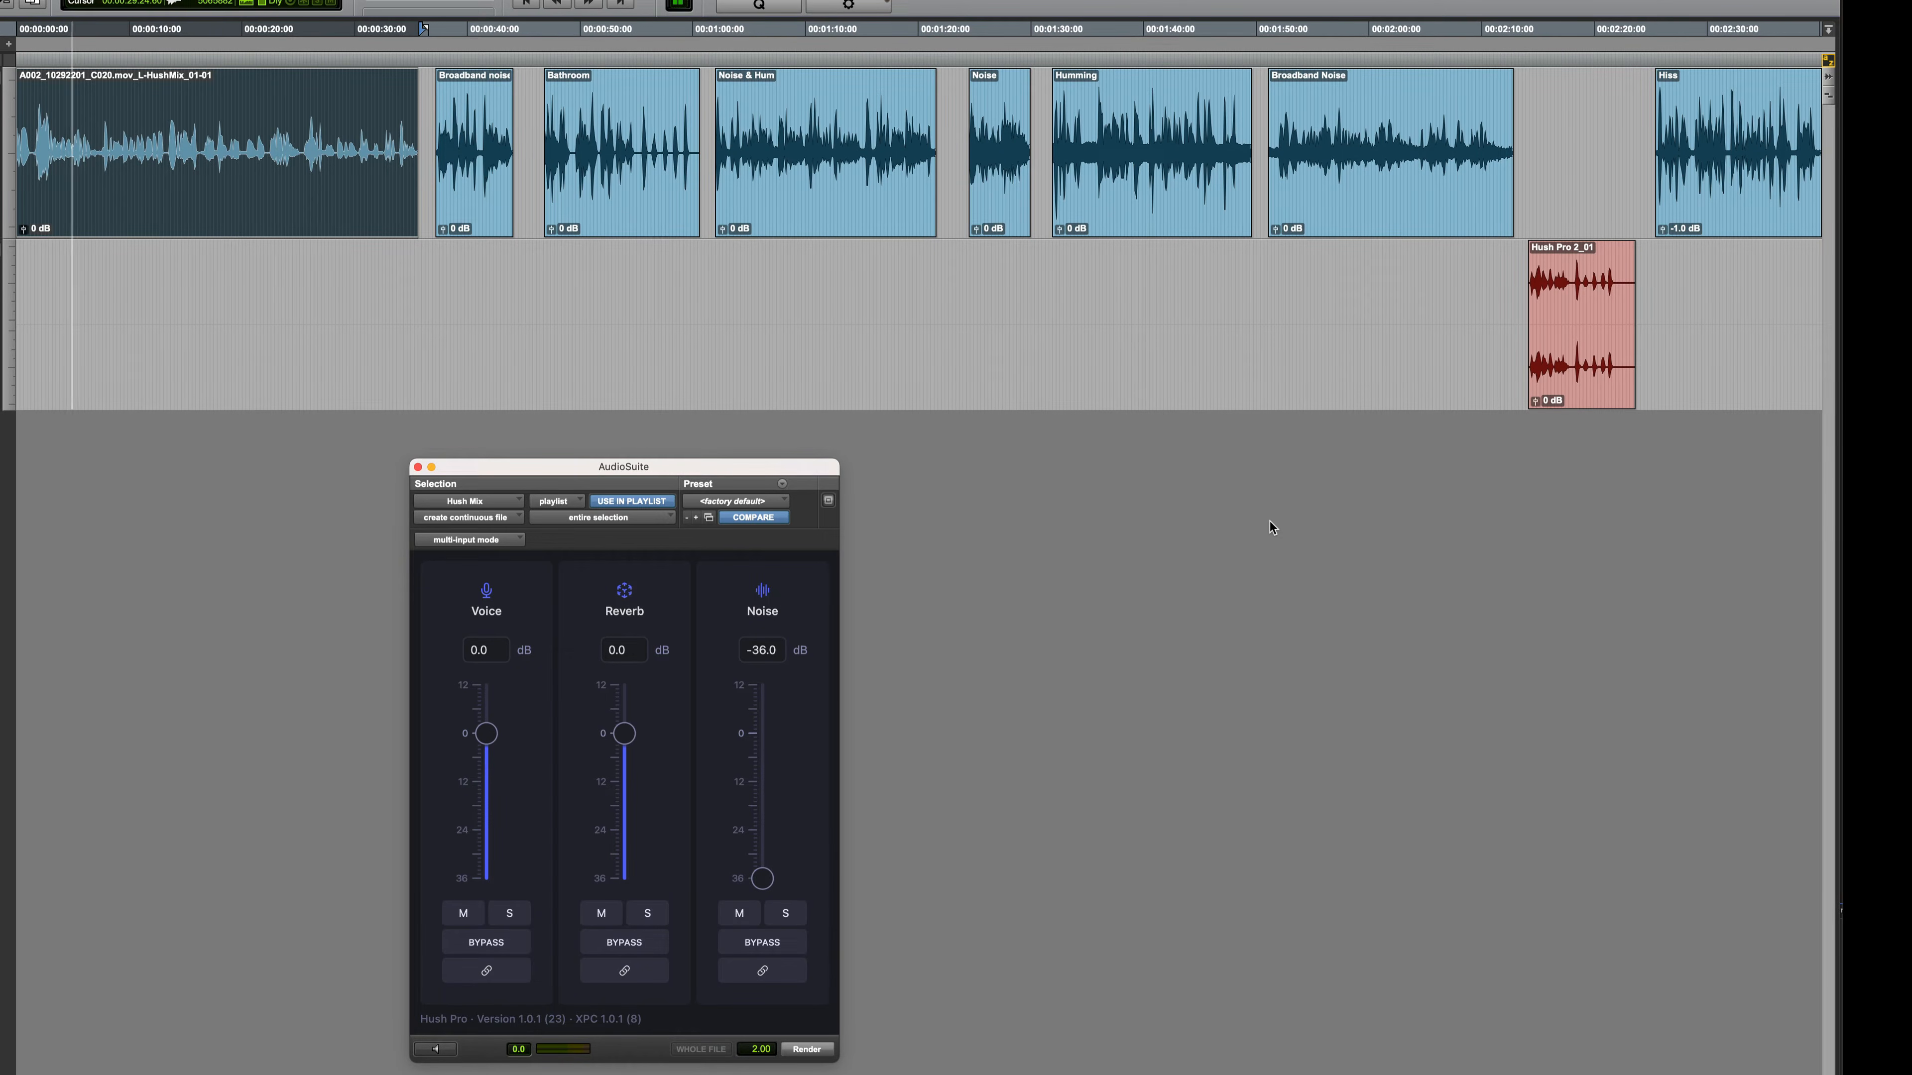
{"action": "key", "text": "space"}
Select the first Broadband noise clip and reset the noise level to 0 dB for listening to the untreated sound
{"action": "left_click", "coordinate": [483, 190]}
{"action": "key", "text": "super+bracketright"}
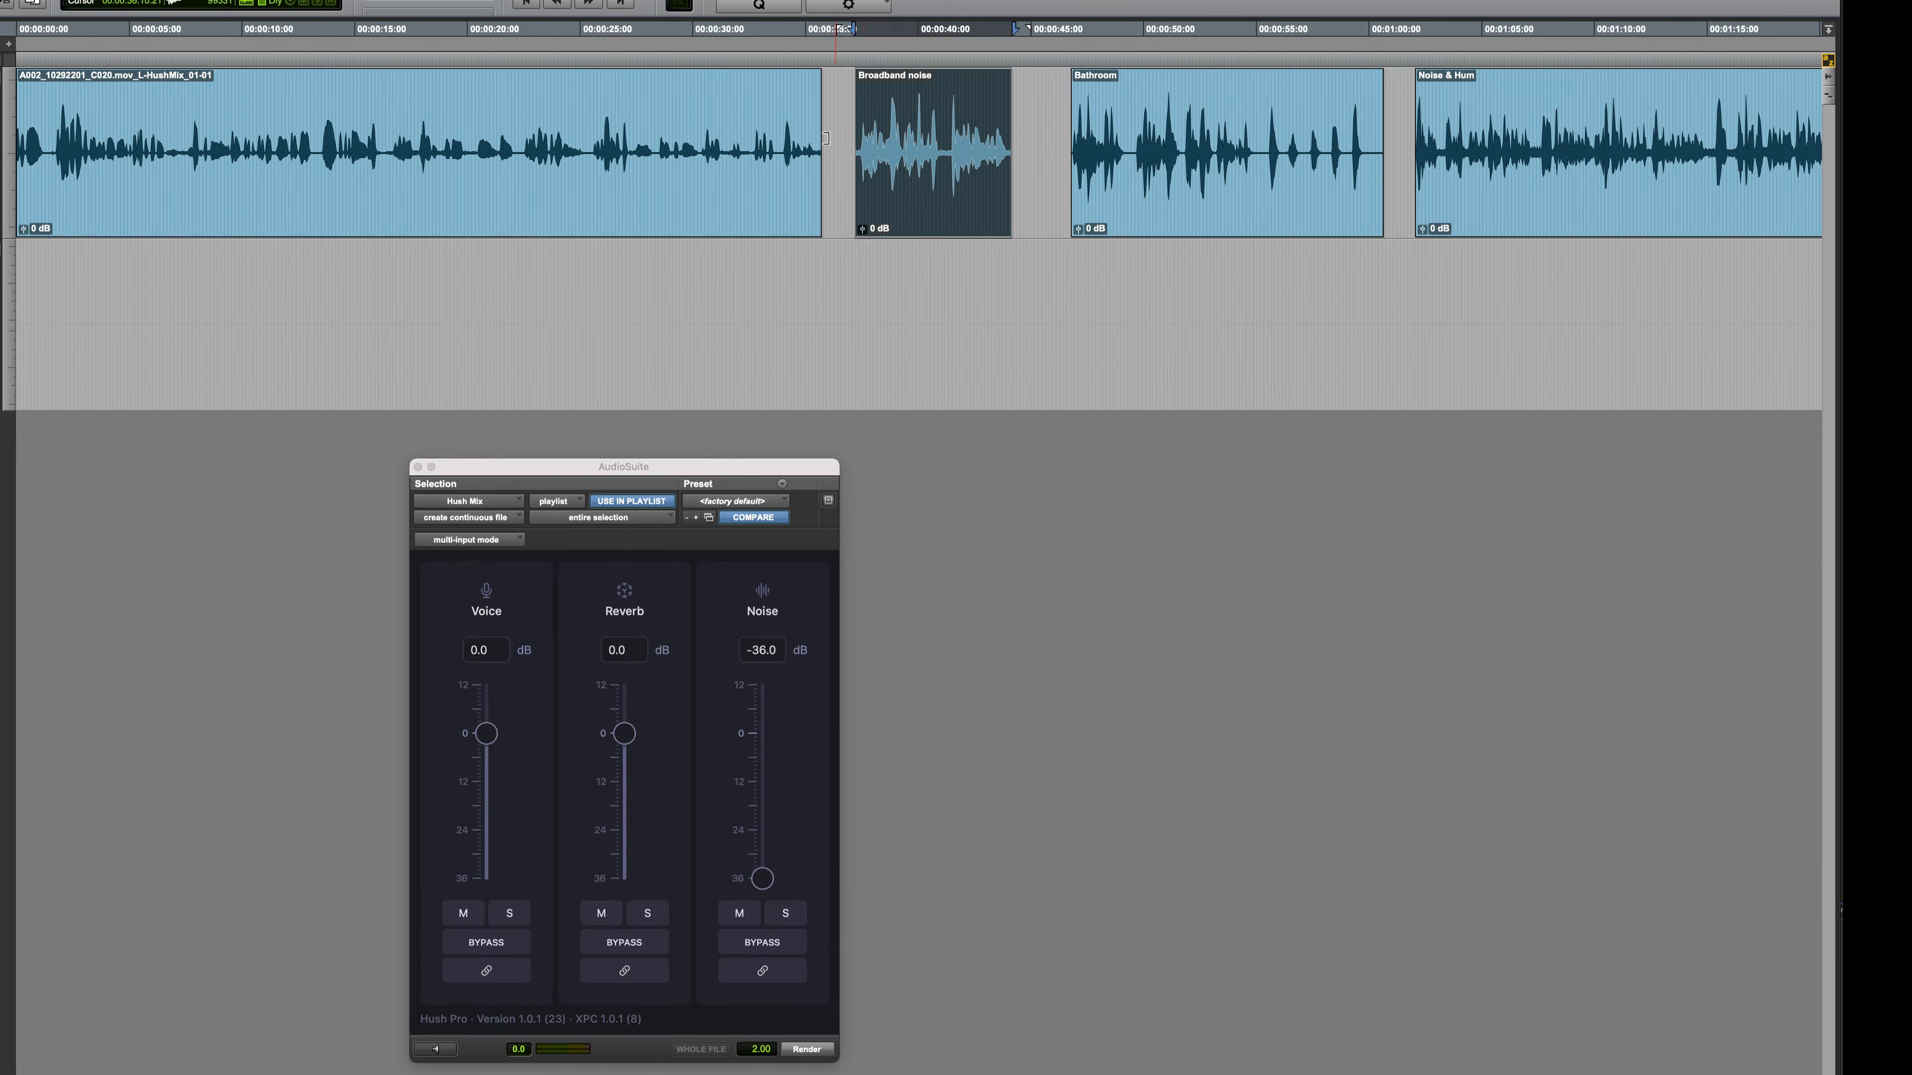
{"action": "left_click", "coordinate": [762, 878]}
{"action": "left_click", "coordinate": [762, 878], "text": "alt"}
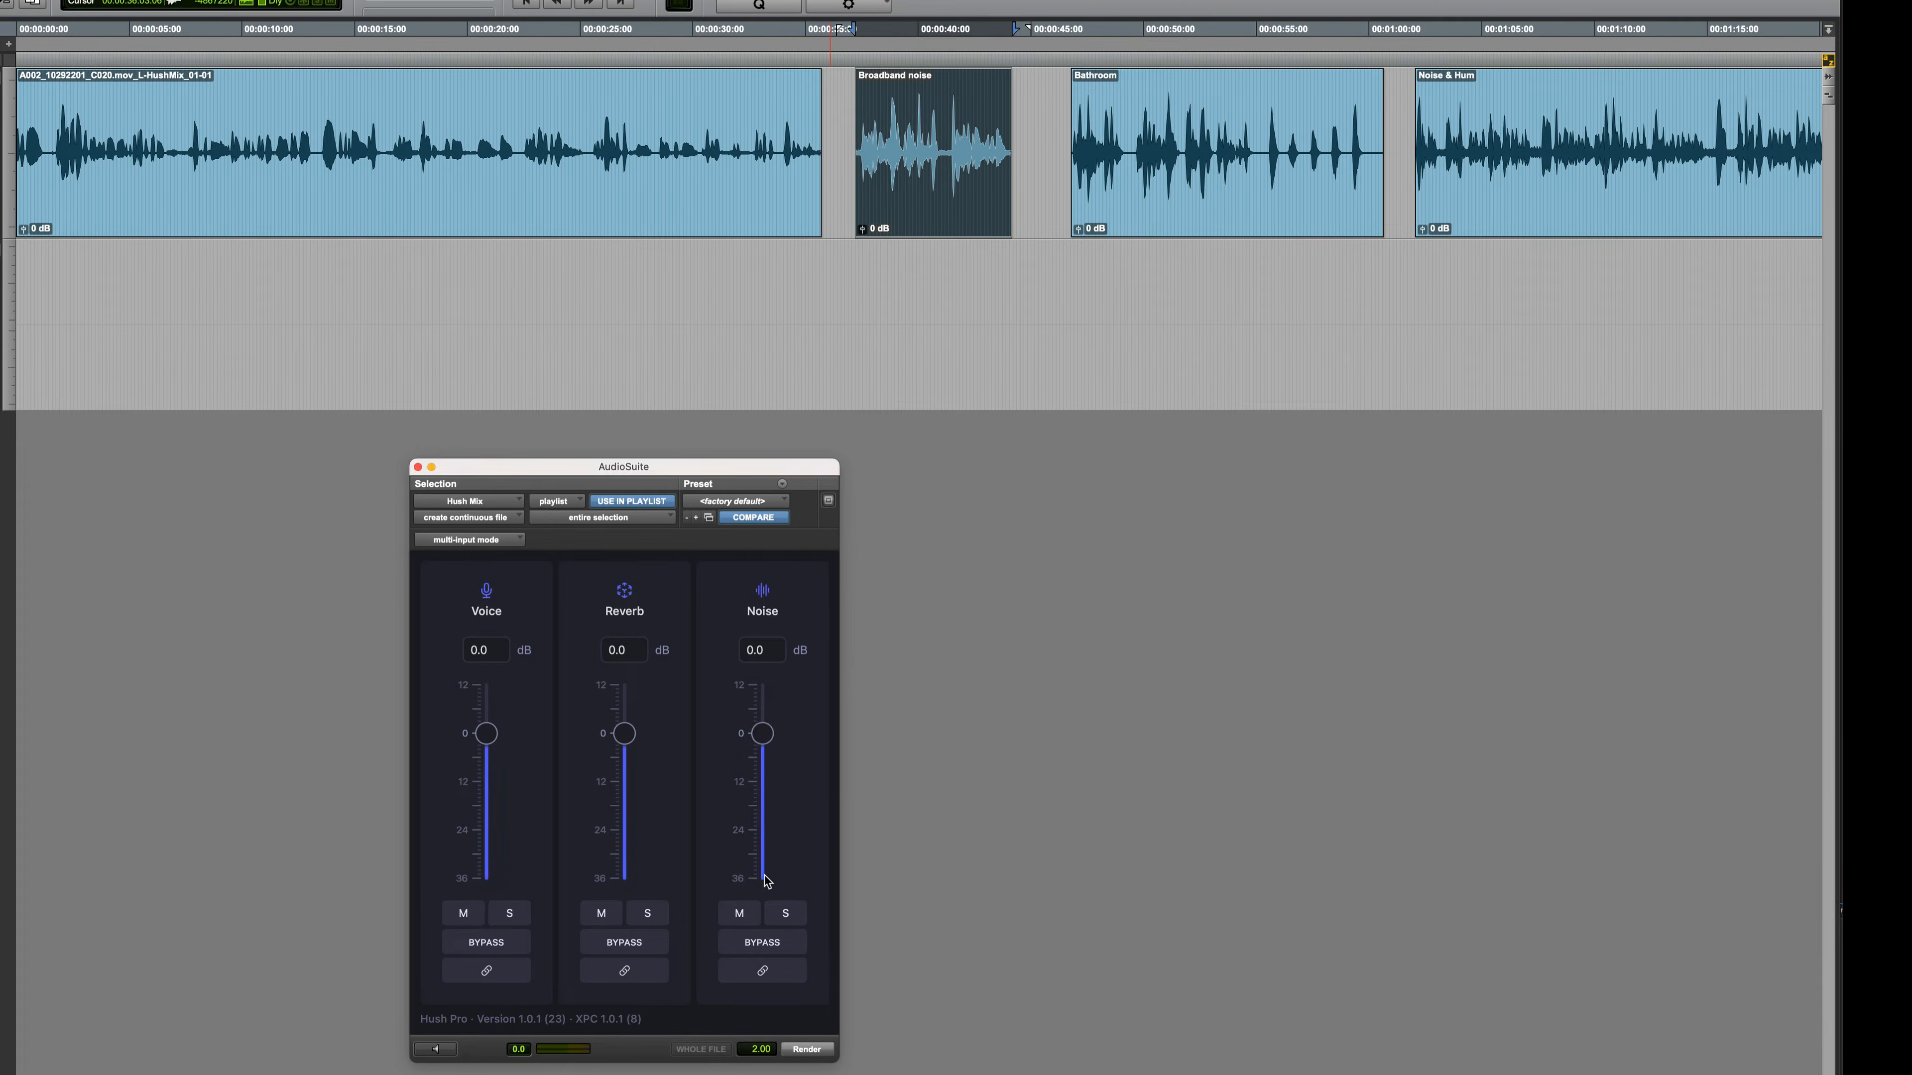
{"action": "key", "text": "space"}
Lower the noise level to -36 dB during preview and render the Broadband noise clip
{"action": "left_click", "coordinate": [437, 1049]}
{"action": "left_click", "coordinate": [437, 1051]}
{"action": "left_click_drag", "start_coordinate": [760, 741], "coordinate": [754, 897]}
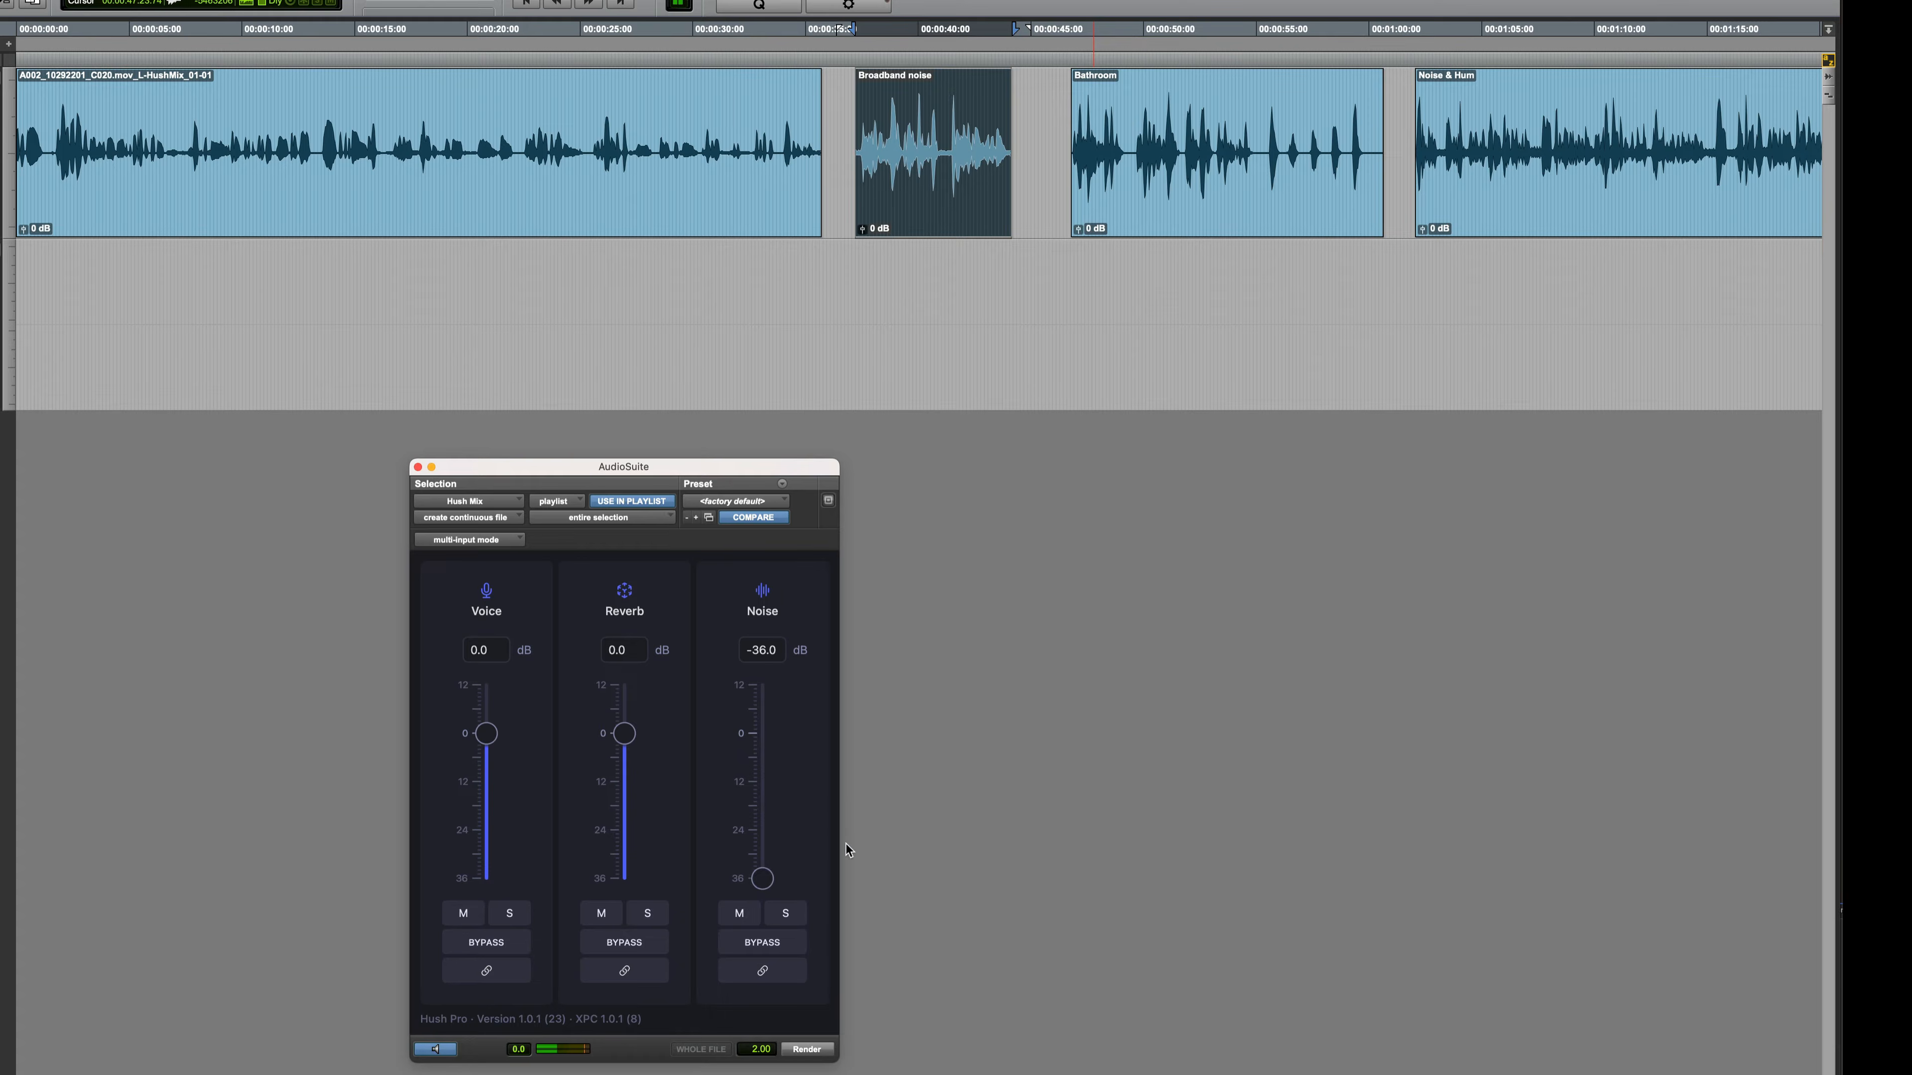
{"action": "left_click", "coordinate": [804, 1050]}
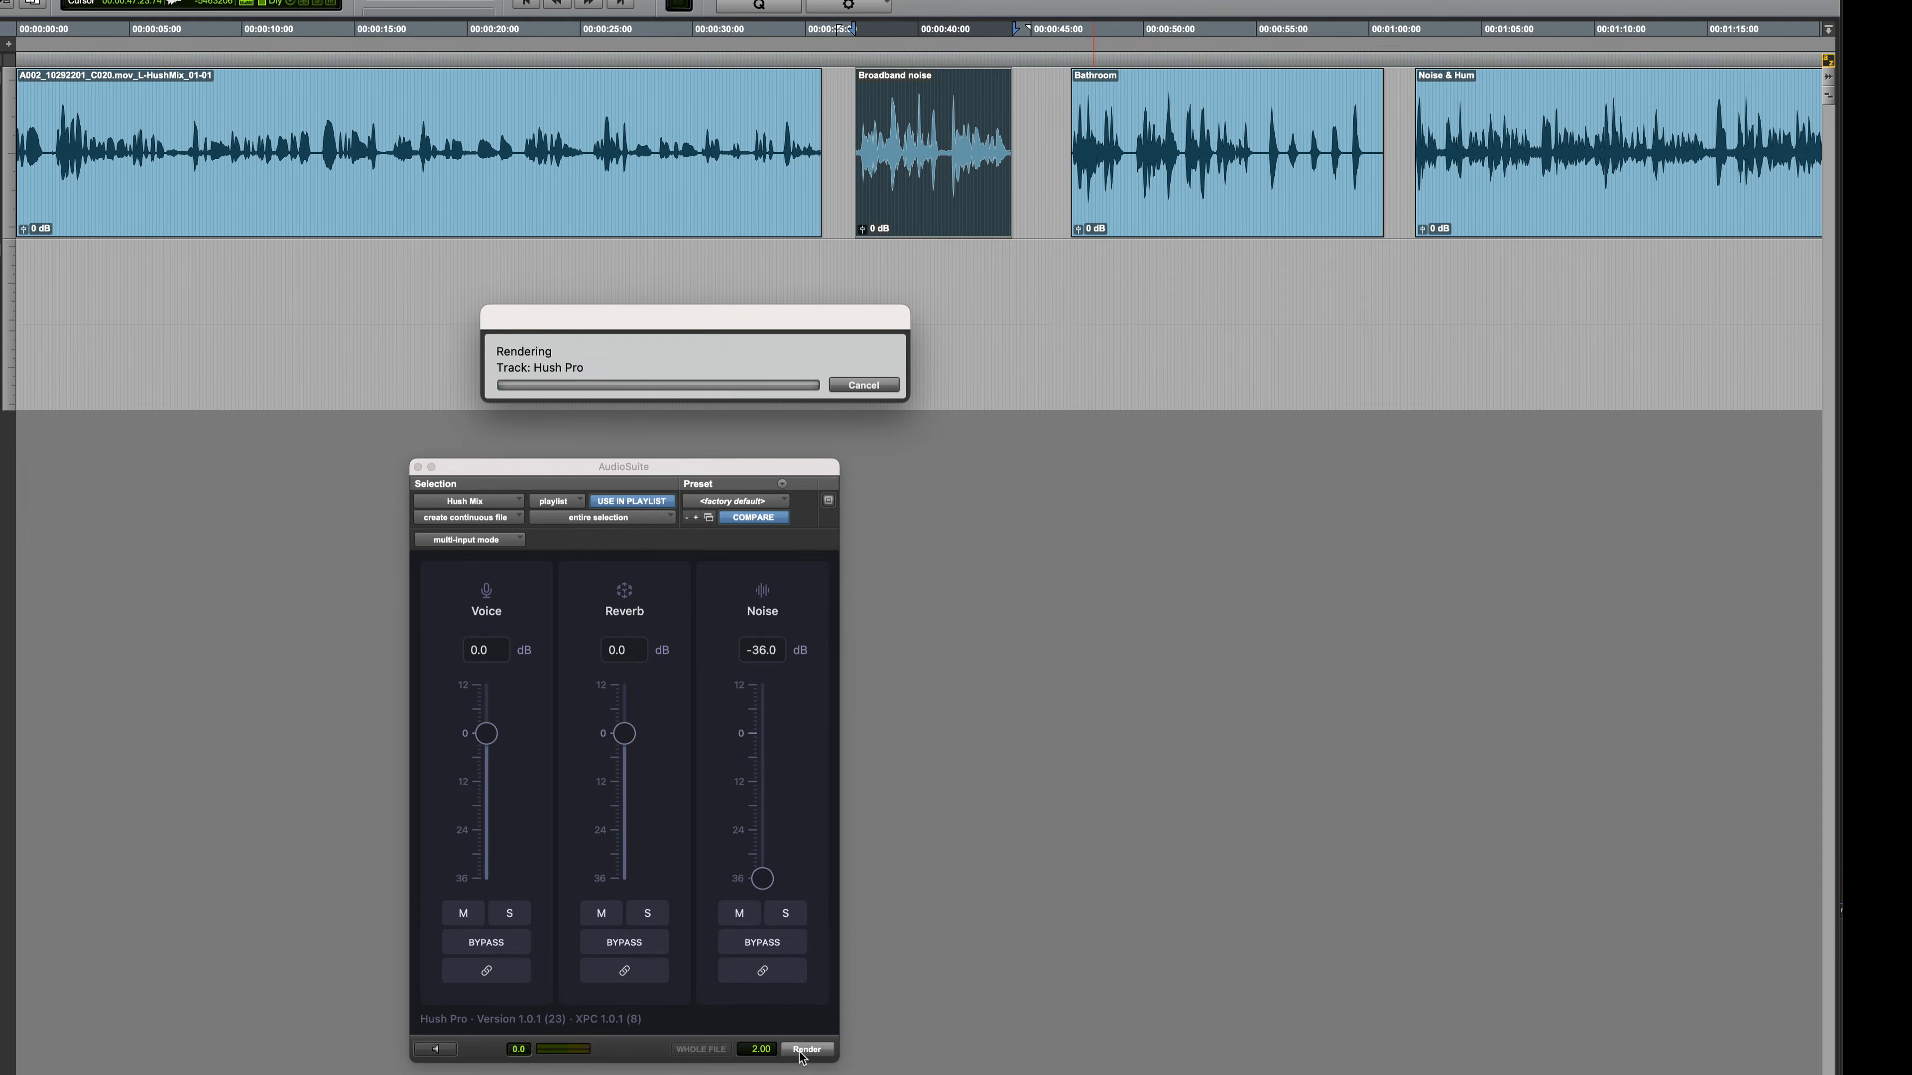
Select the Bathroom clip, reset the noise level to 0 dB, and preview its reverb component soloed
{"action": "scroll", "coordinate": [973, 408], "scroll_direction": "right", "scroll_amount": 10}
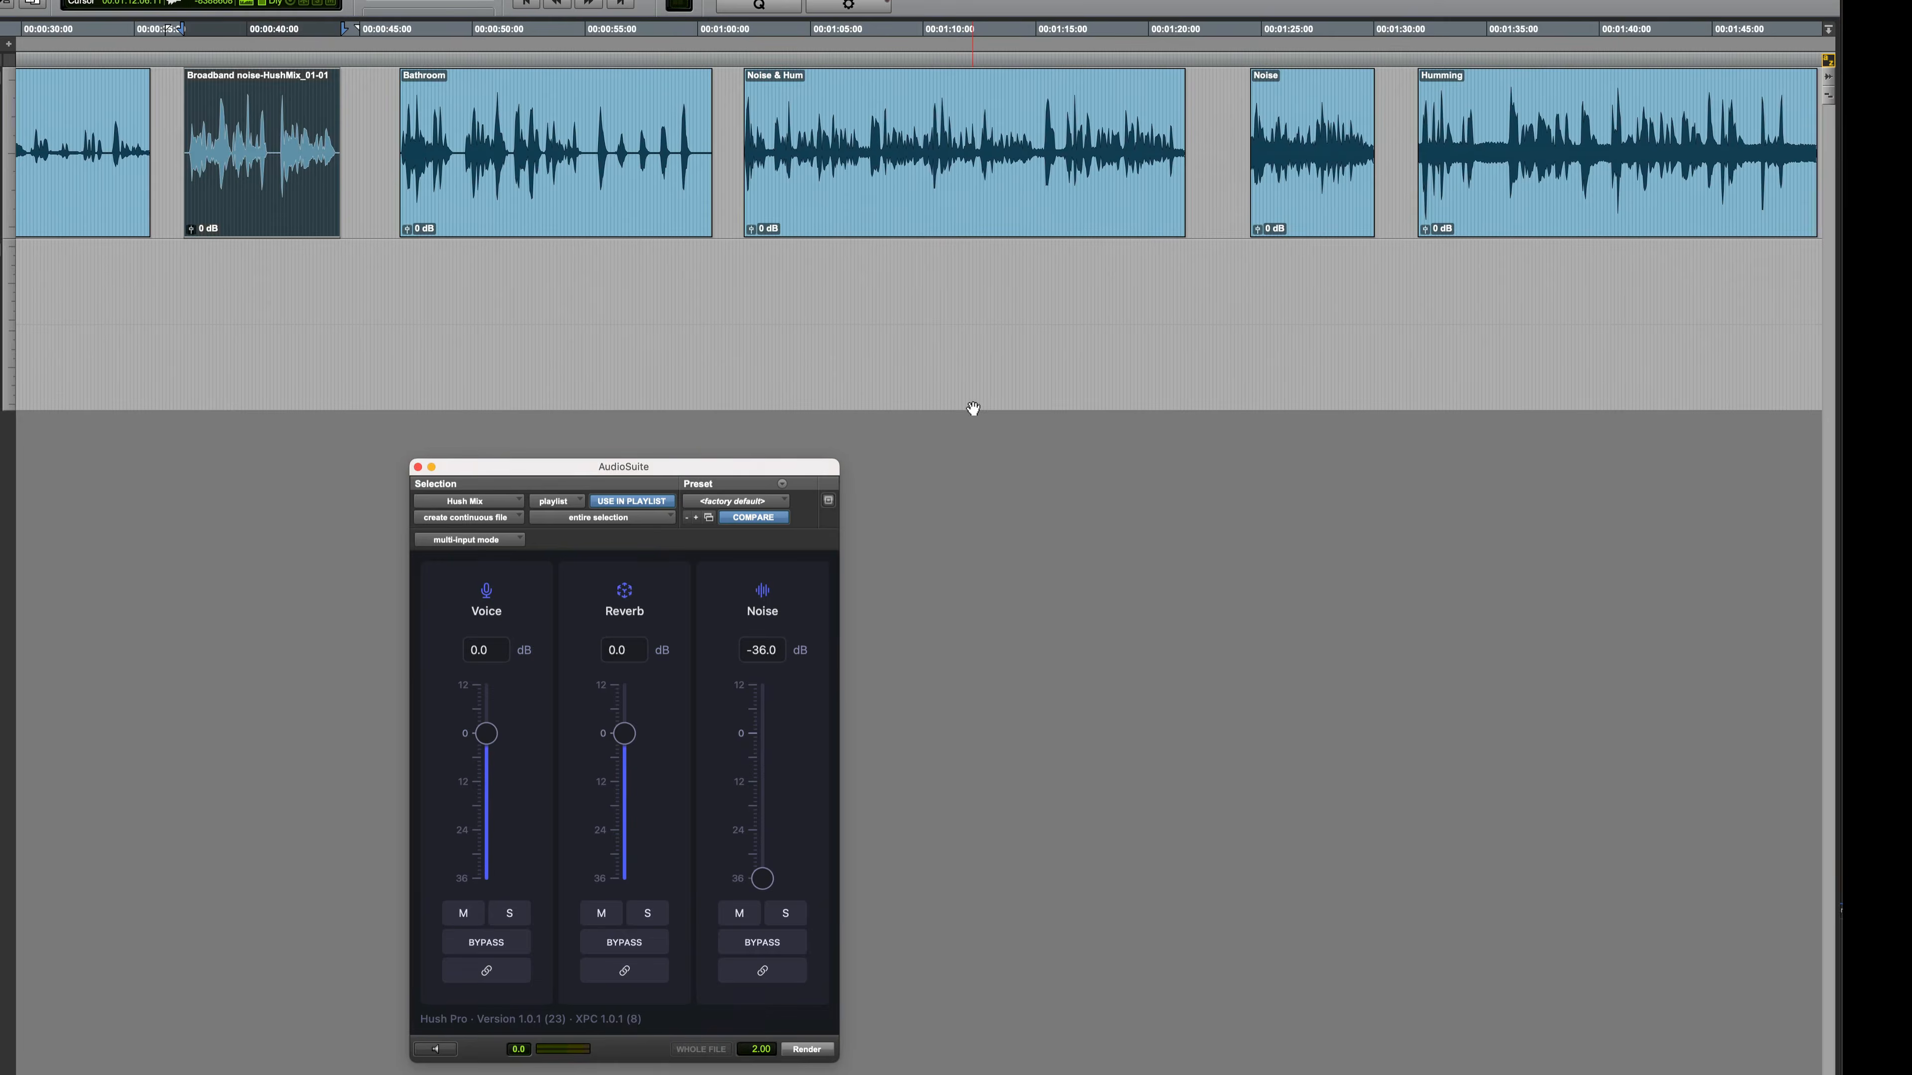
{"action": "left_click", "coordinate": [518, 208]}
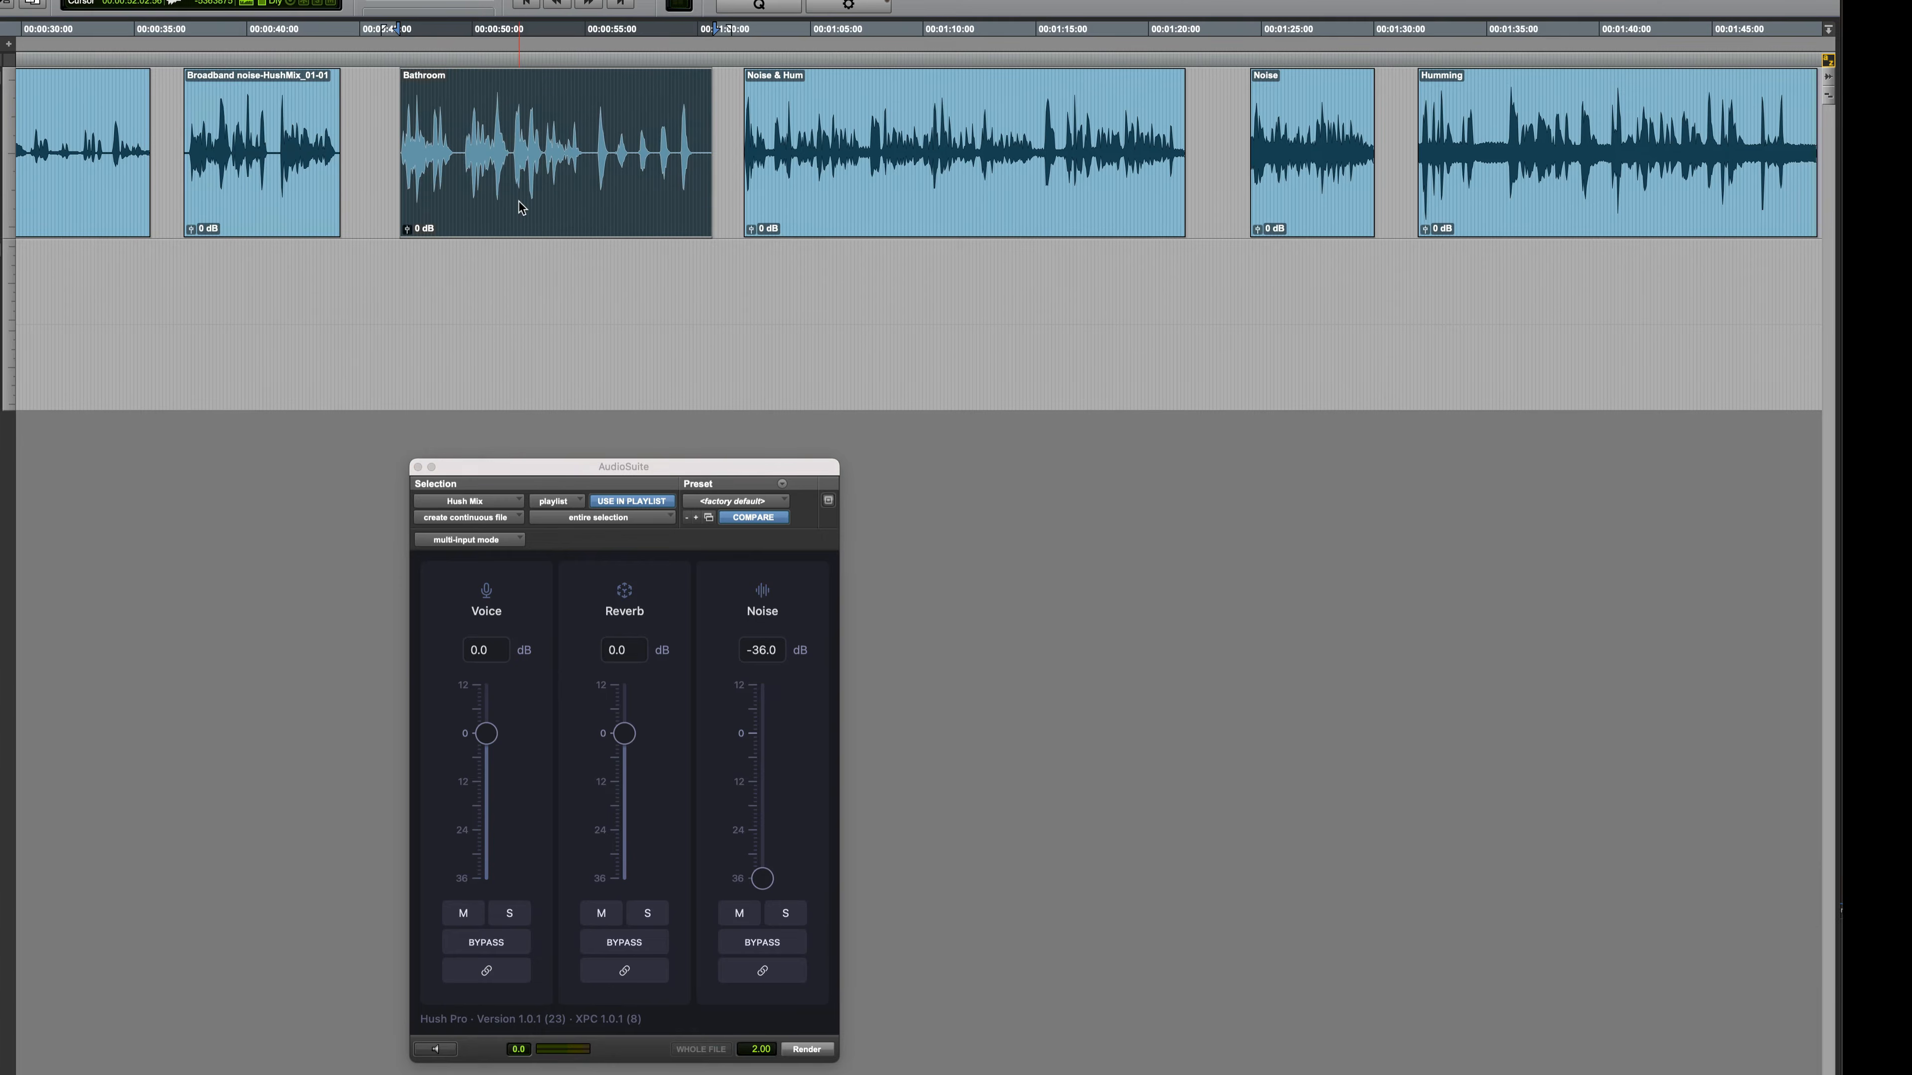
{"action": "left_click_drag", "start_coordinate": [761, 878], "coordinate": [762, 733]}
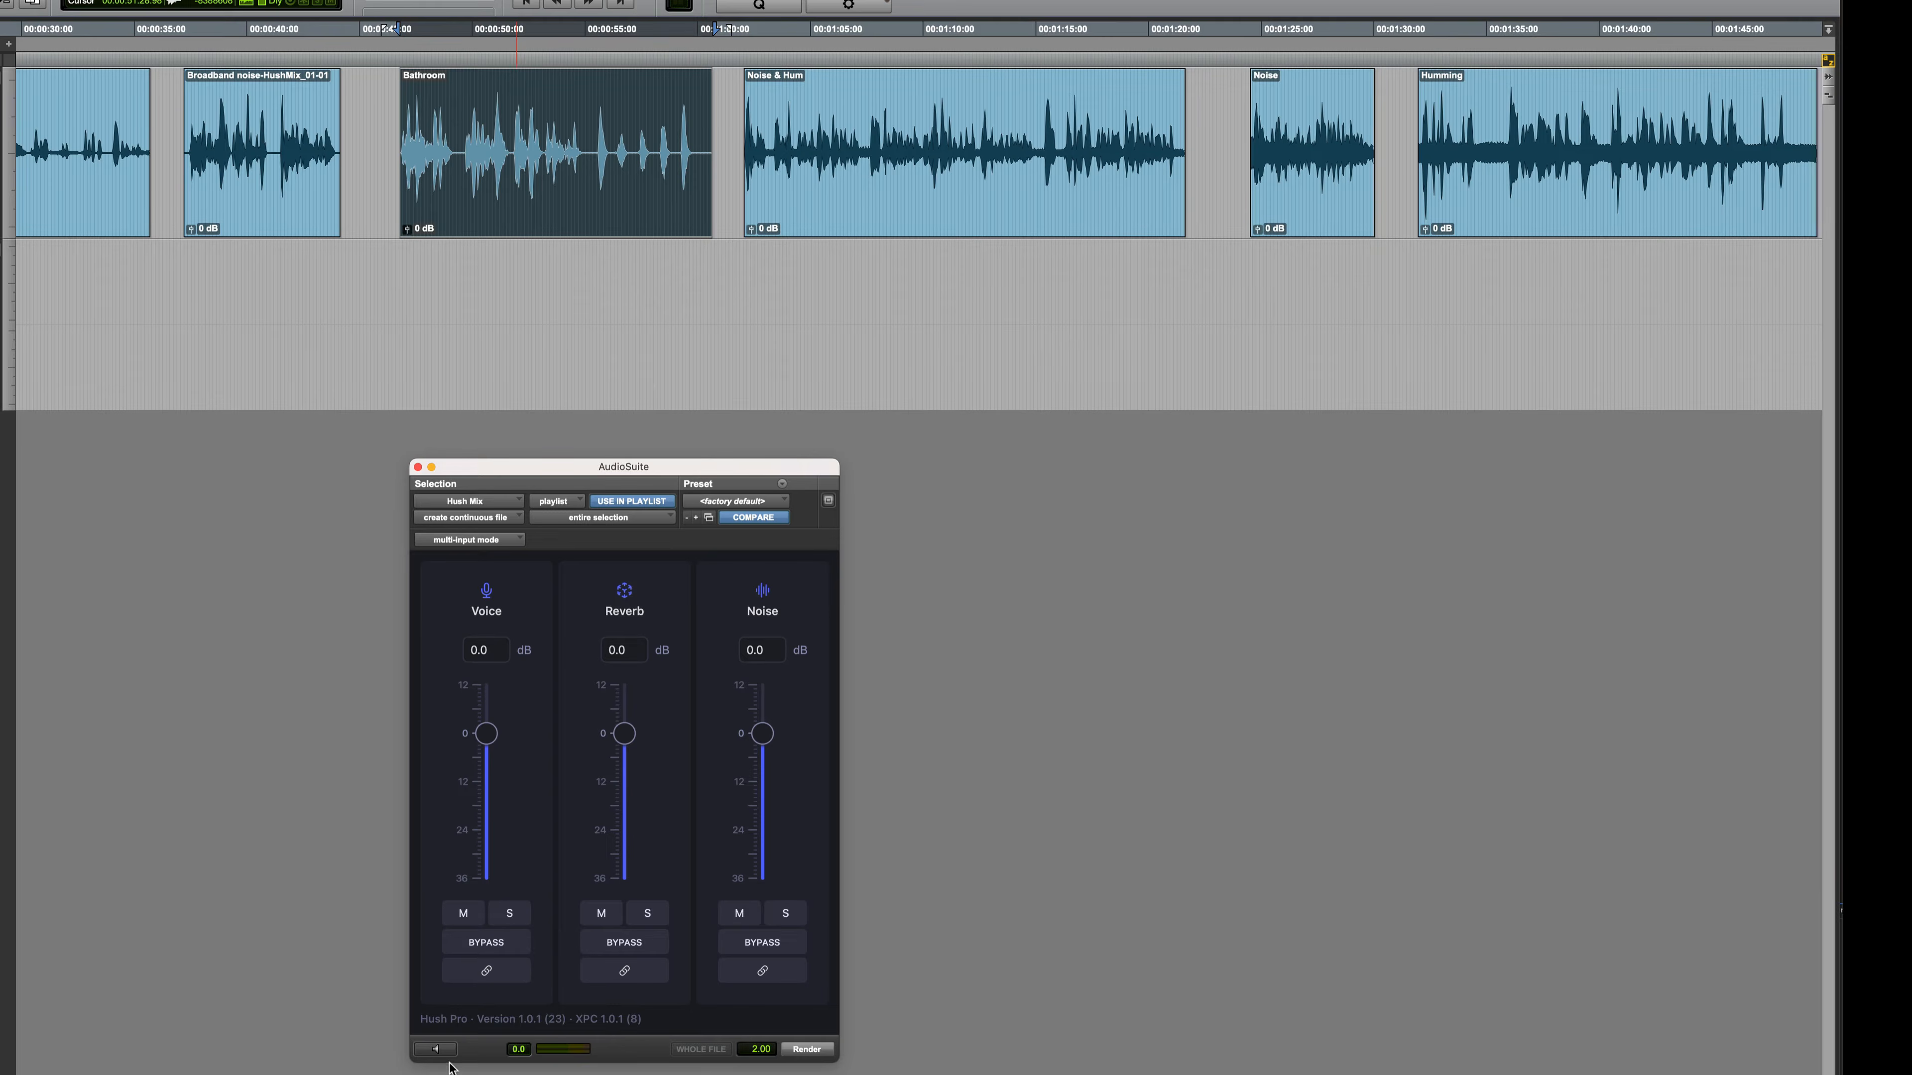
{"action": "left_click", "coordinate": [437, 1050]}
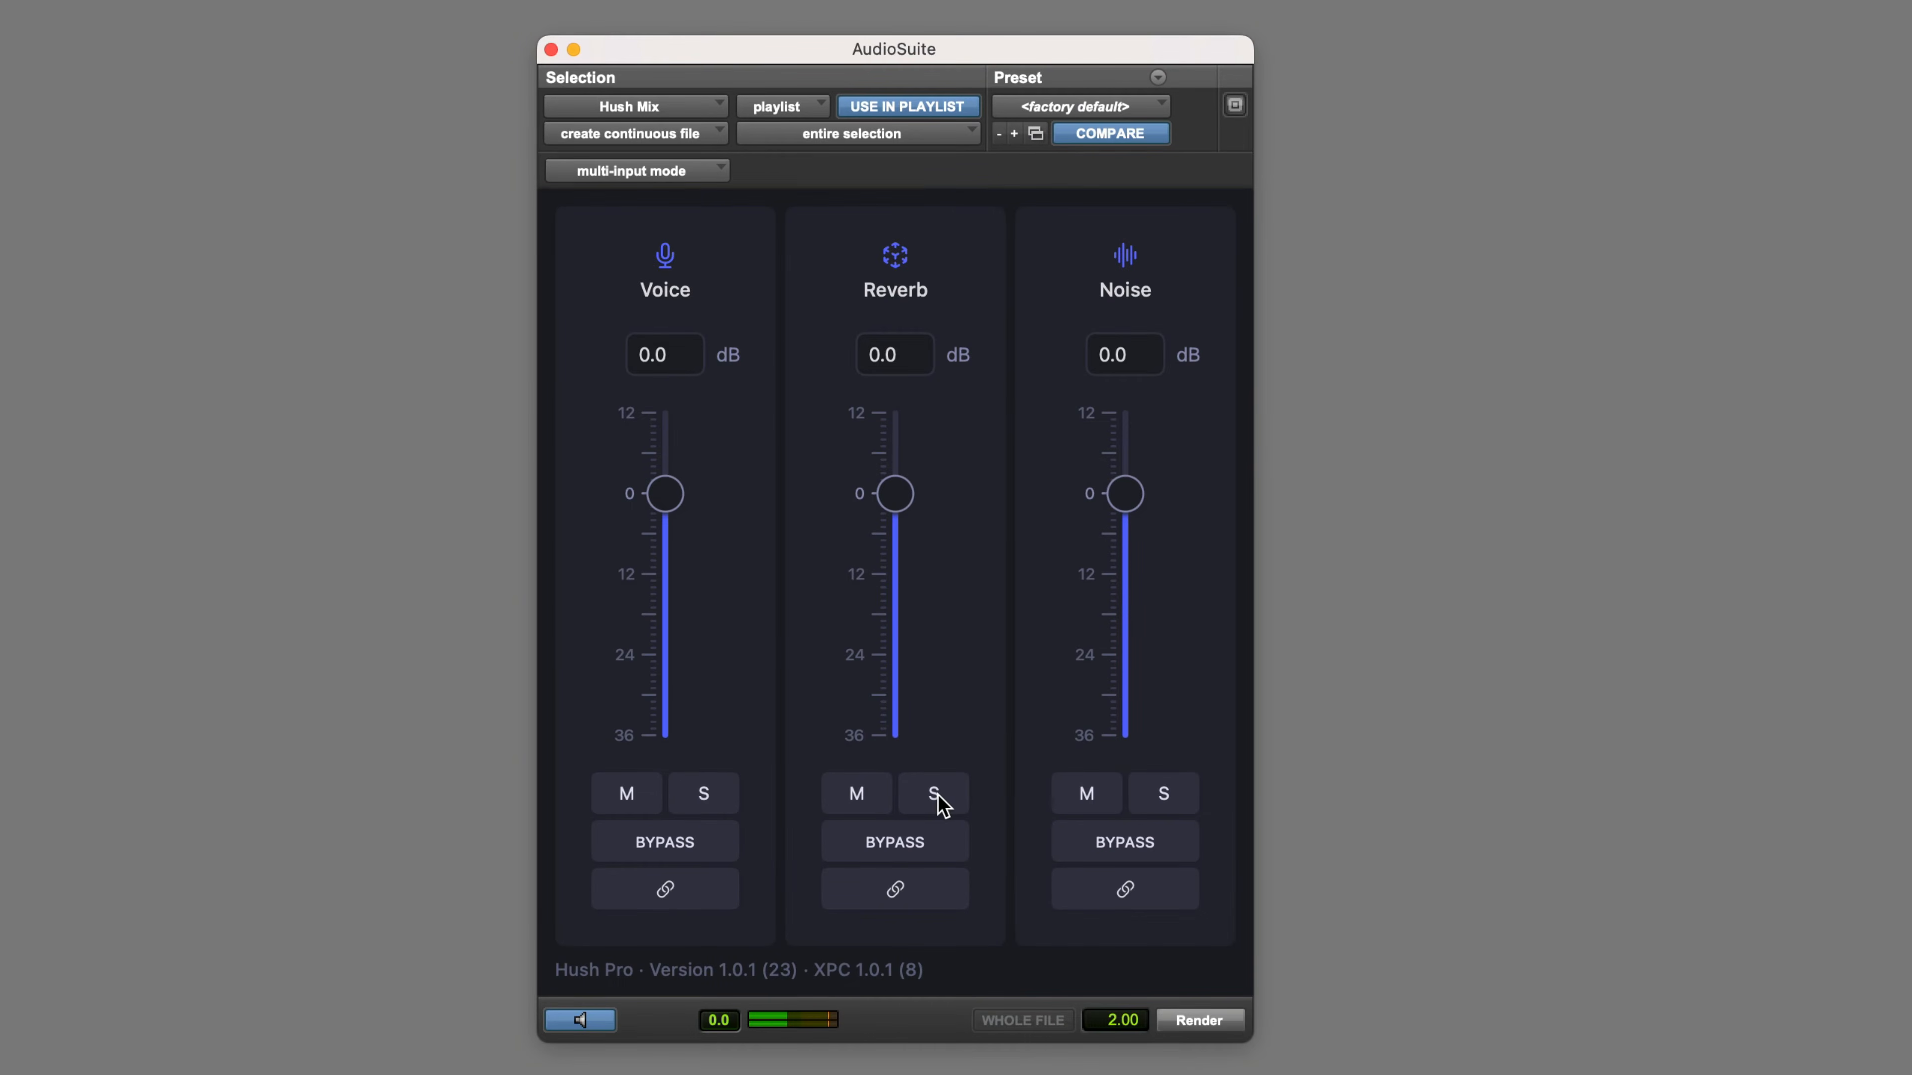
{"action": "left_click", "coordinate": [941, 803]}
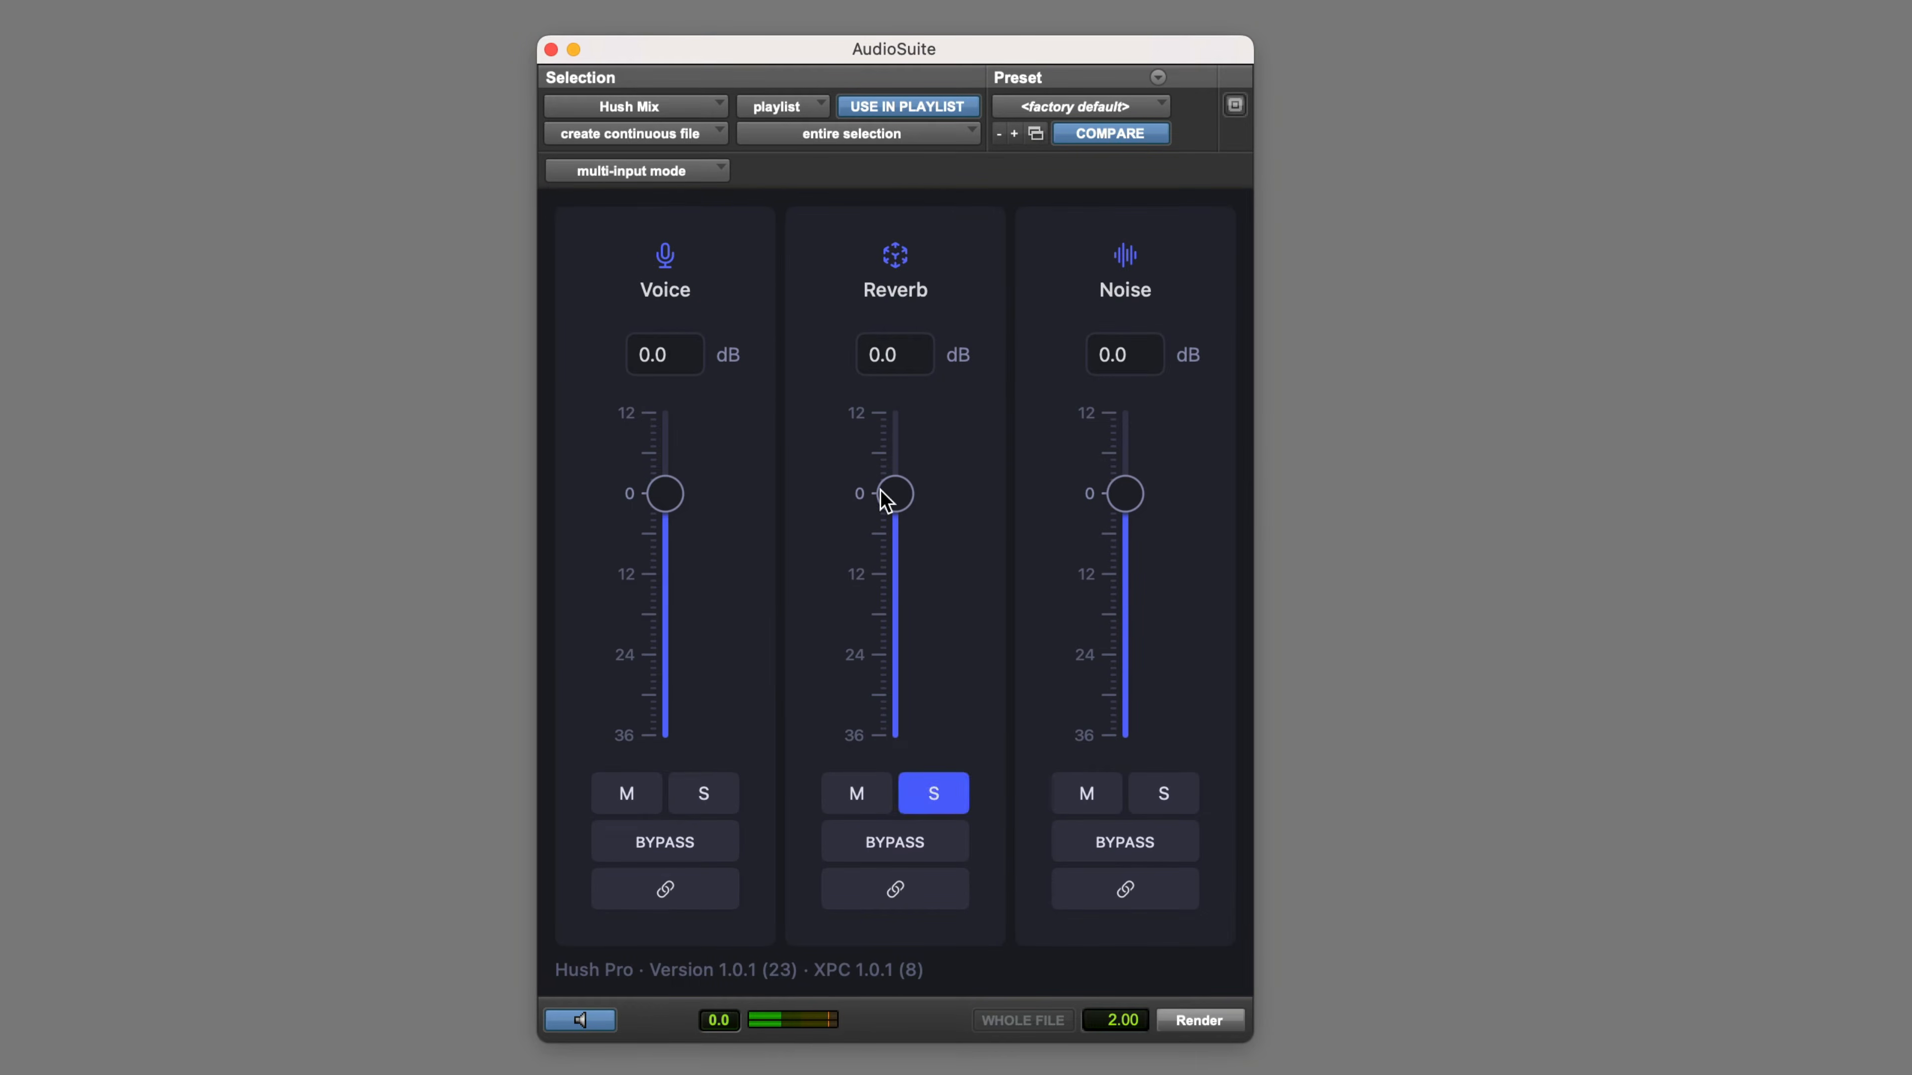
{"action": "left_click", "coordinate": [950, 804]}
Lower the Bathroom clip's reverb to -36 dB, comparing against bypass, and render the clip for playback
{"action": "left_click_drag", "start_coordinate": [900, 499], "coordinate": [892, 760]}
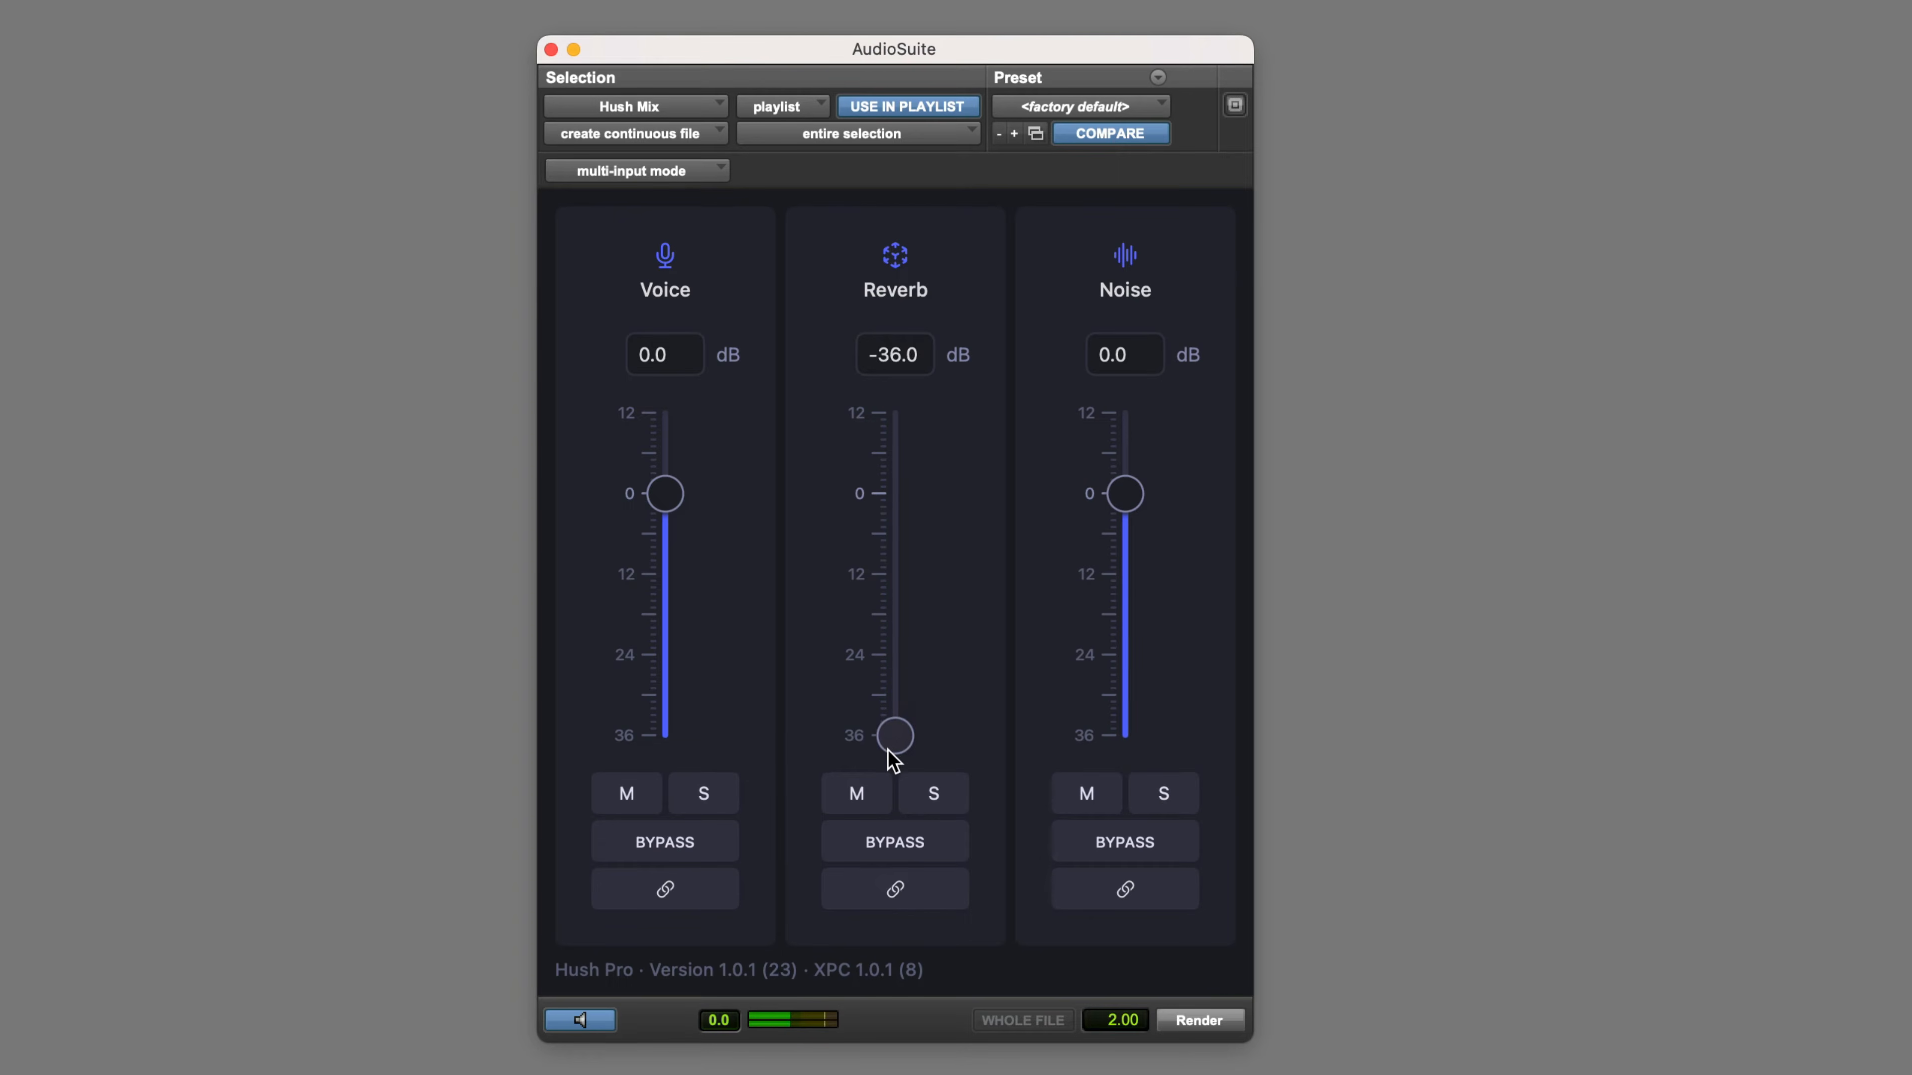
{"action": "left_click", "coordinate": [903, 846]}
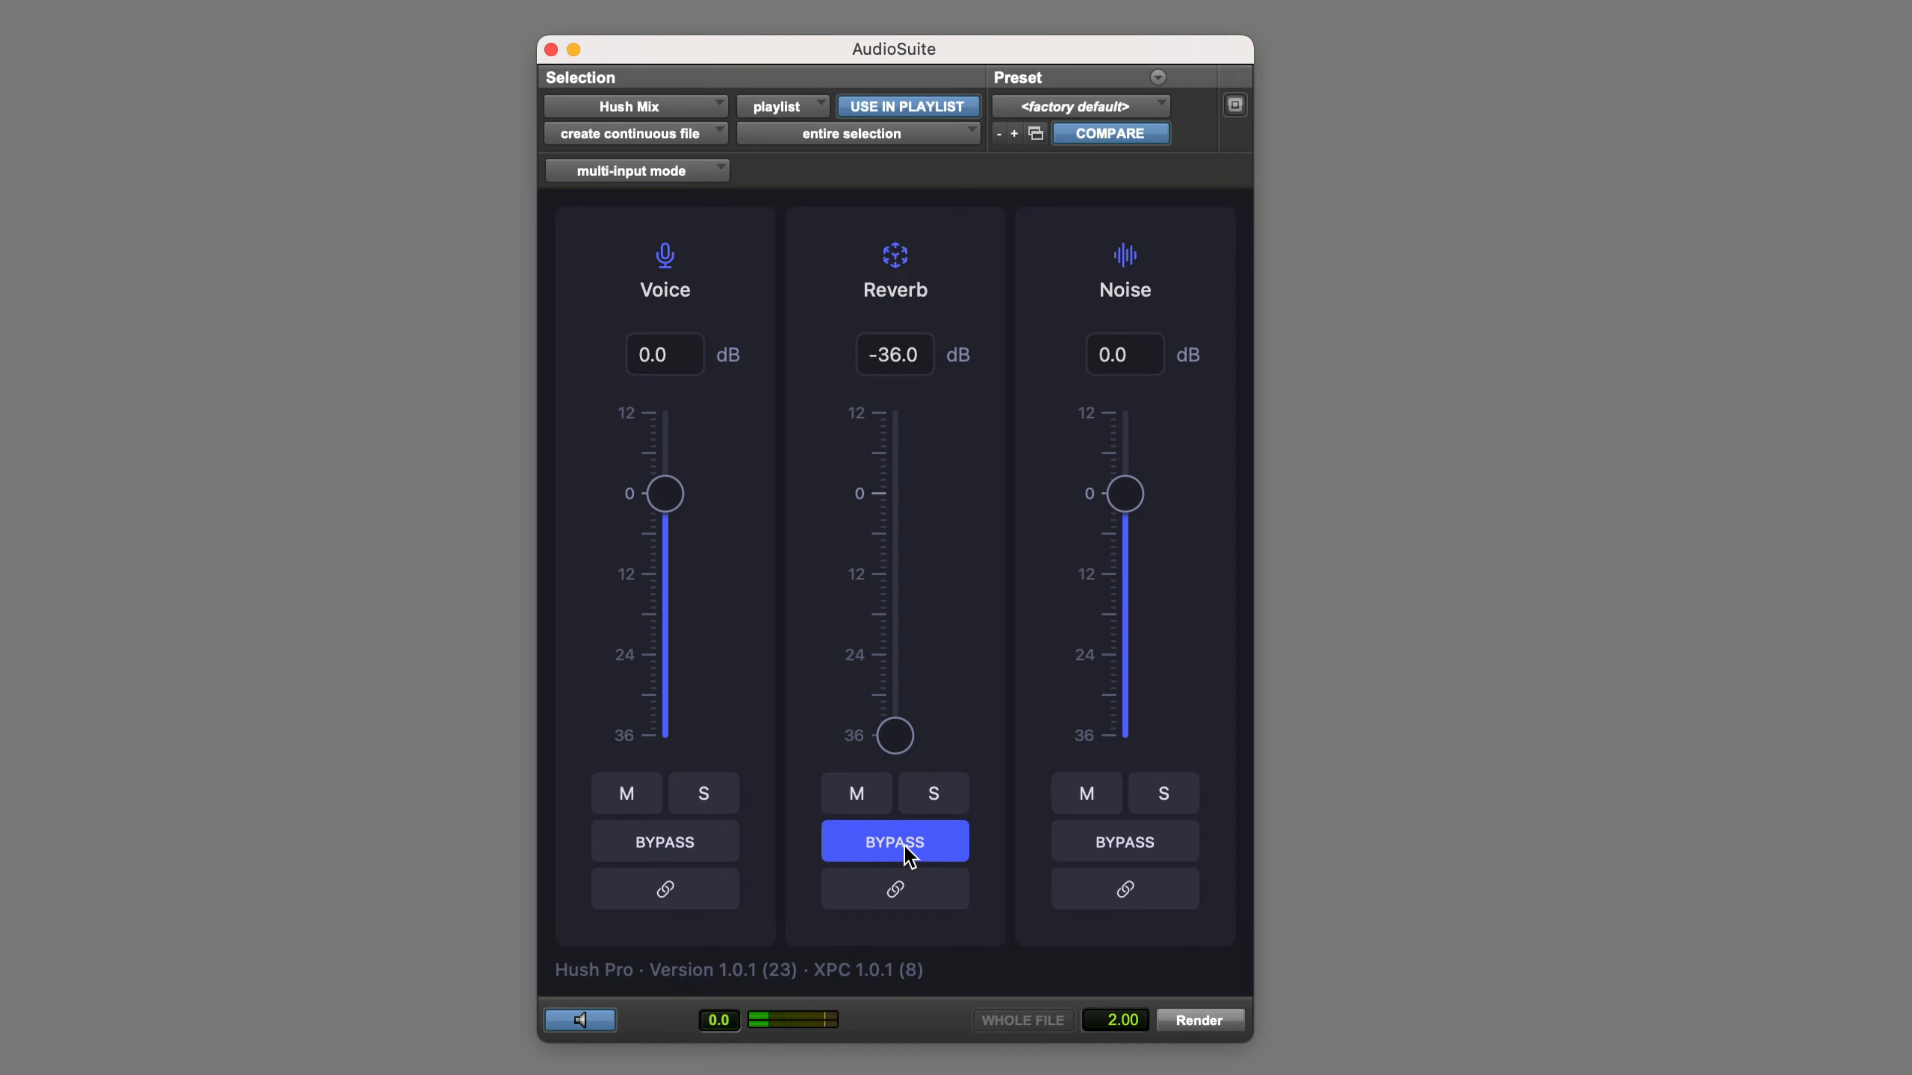
{"action": "left_click", "coordinate": [907, 847]}
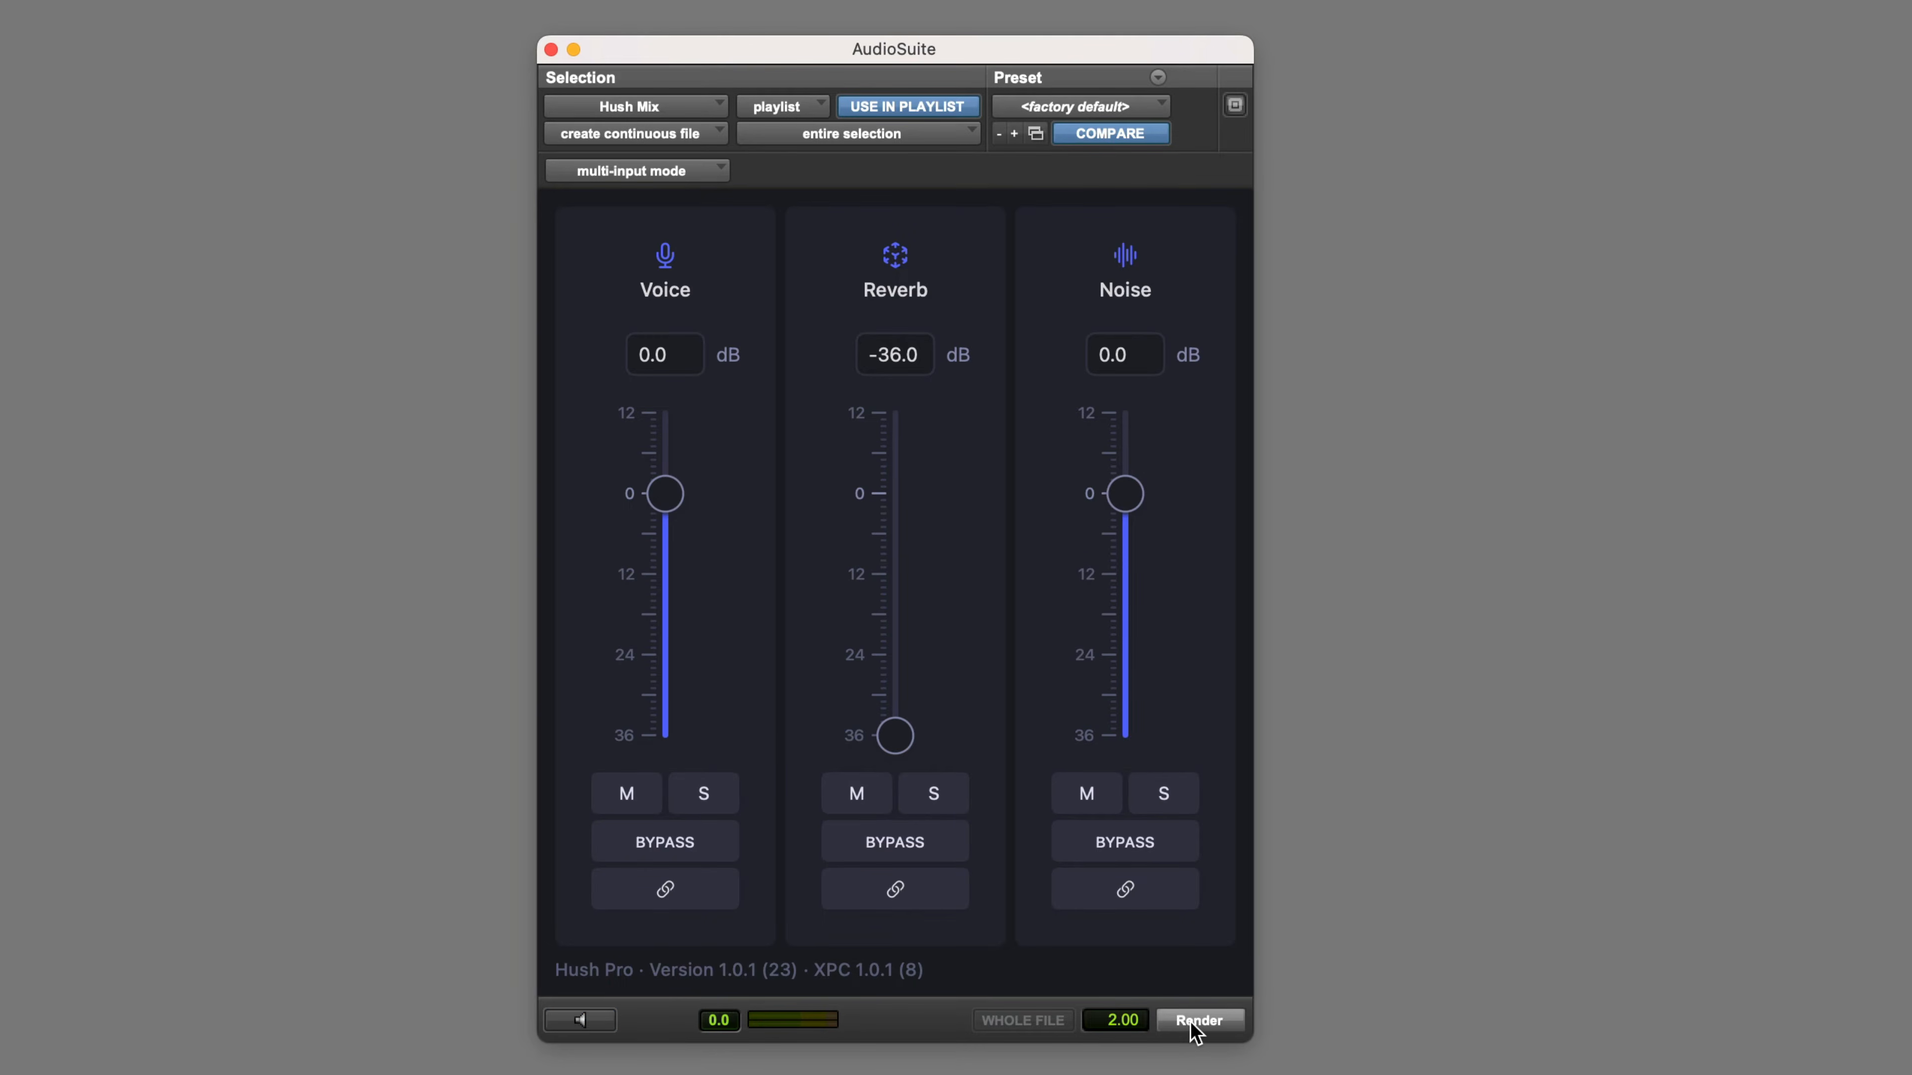
{"action": "left_click", "coordinate": [1198, 1022]}
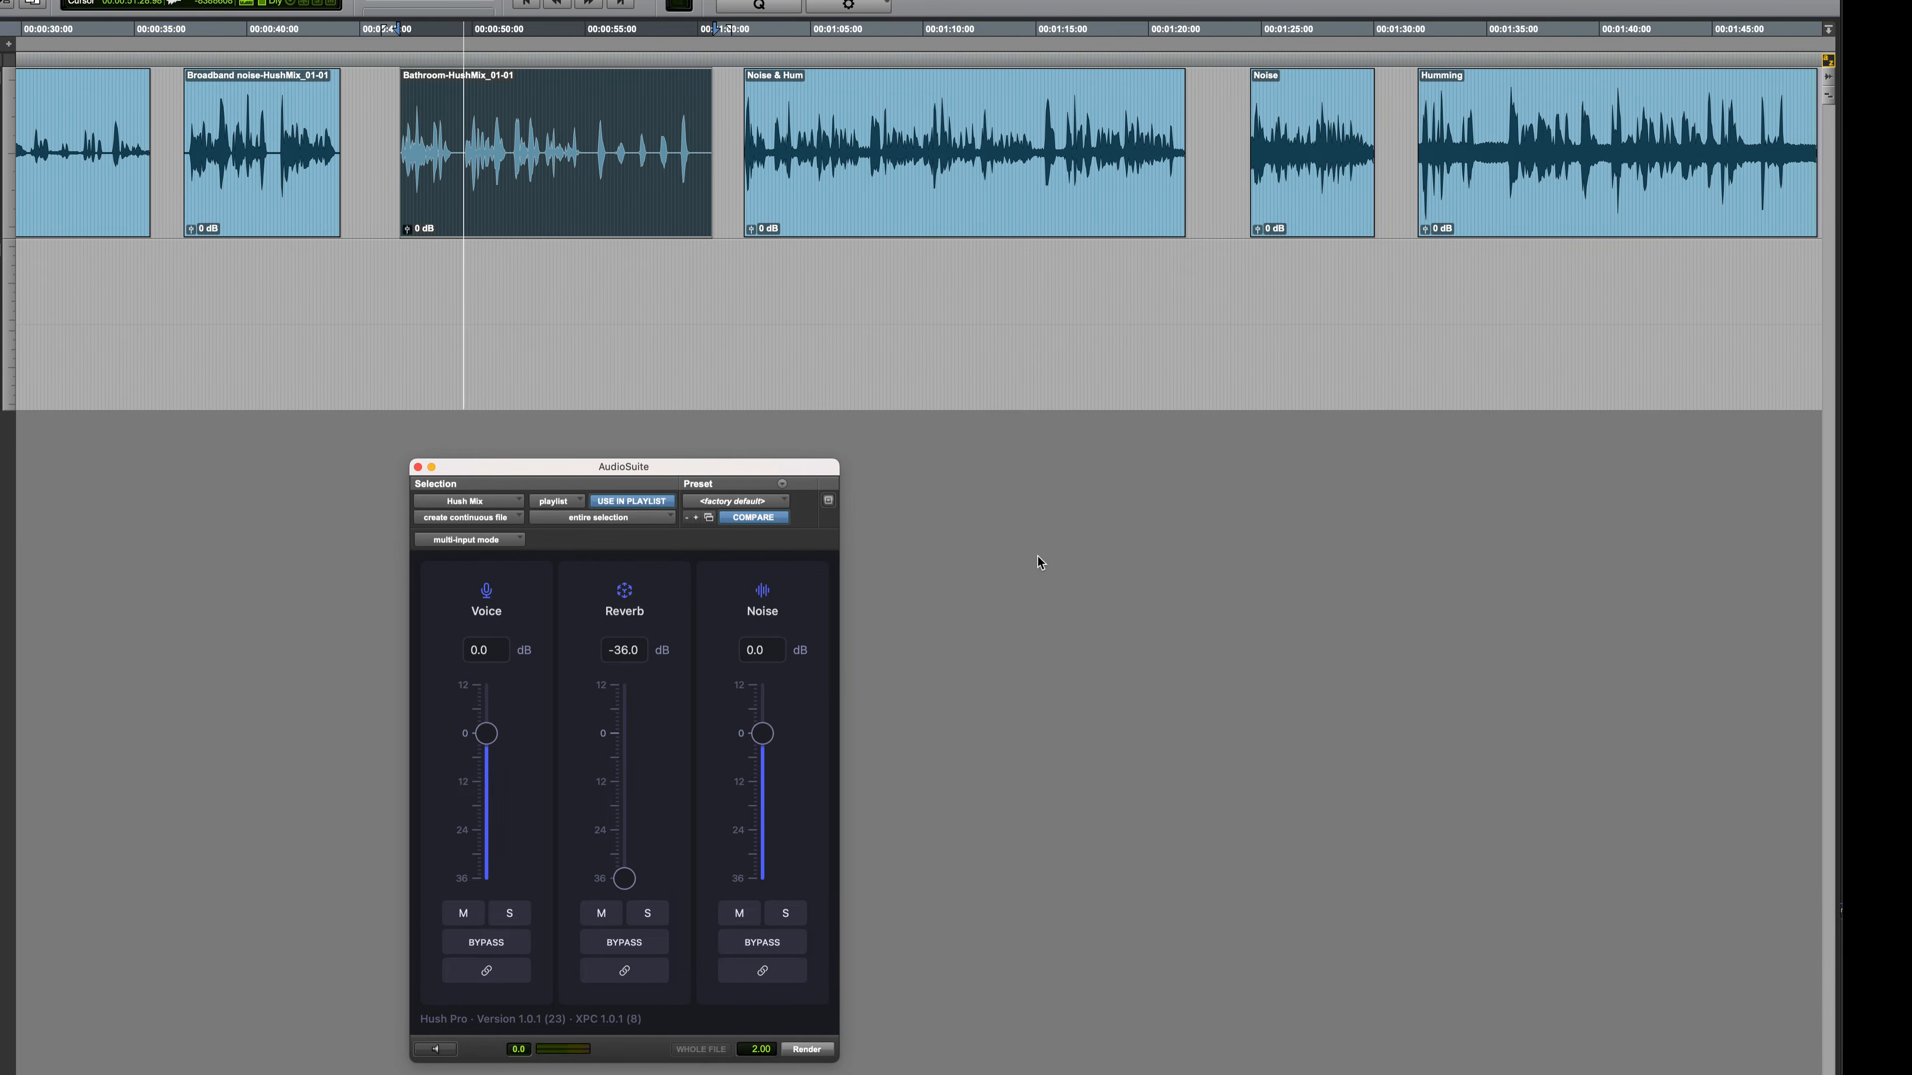
{"action": "key", "text": "space"}
Select the Noise & Hum clip and reset the reverb level to 0 dB, playing the untreated sound
{"action": "scroll", "coordinate": [979, 290], "scroll_direction": "right", "scroll_amount": 5}
{"action": "left_click", "coordinate": [736, 234]}
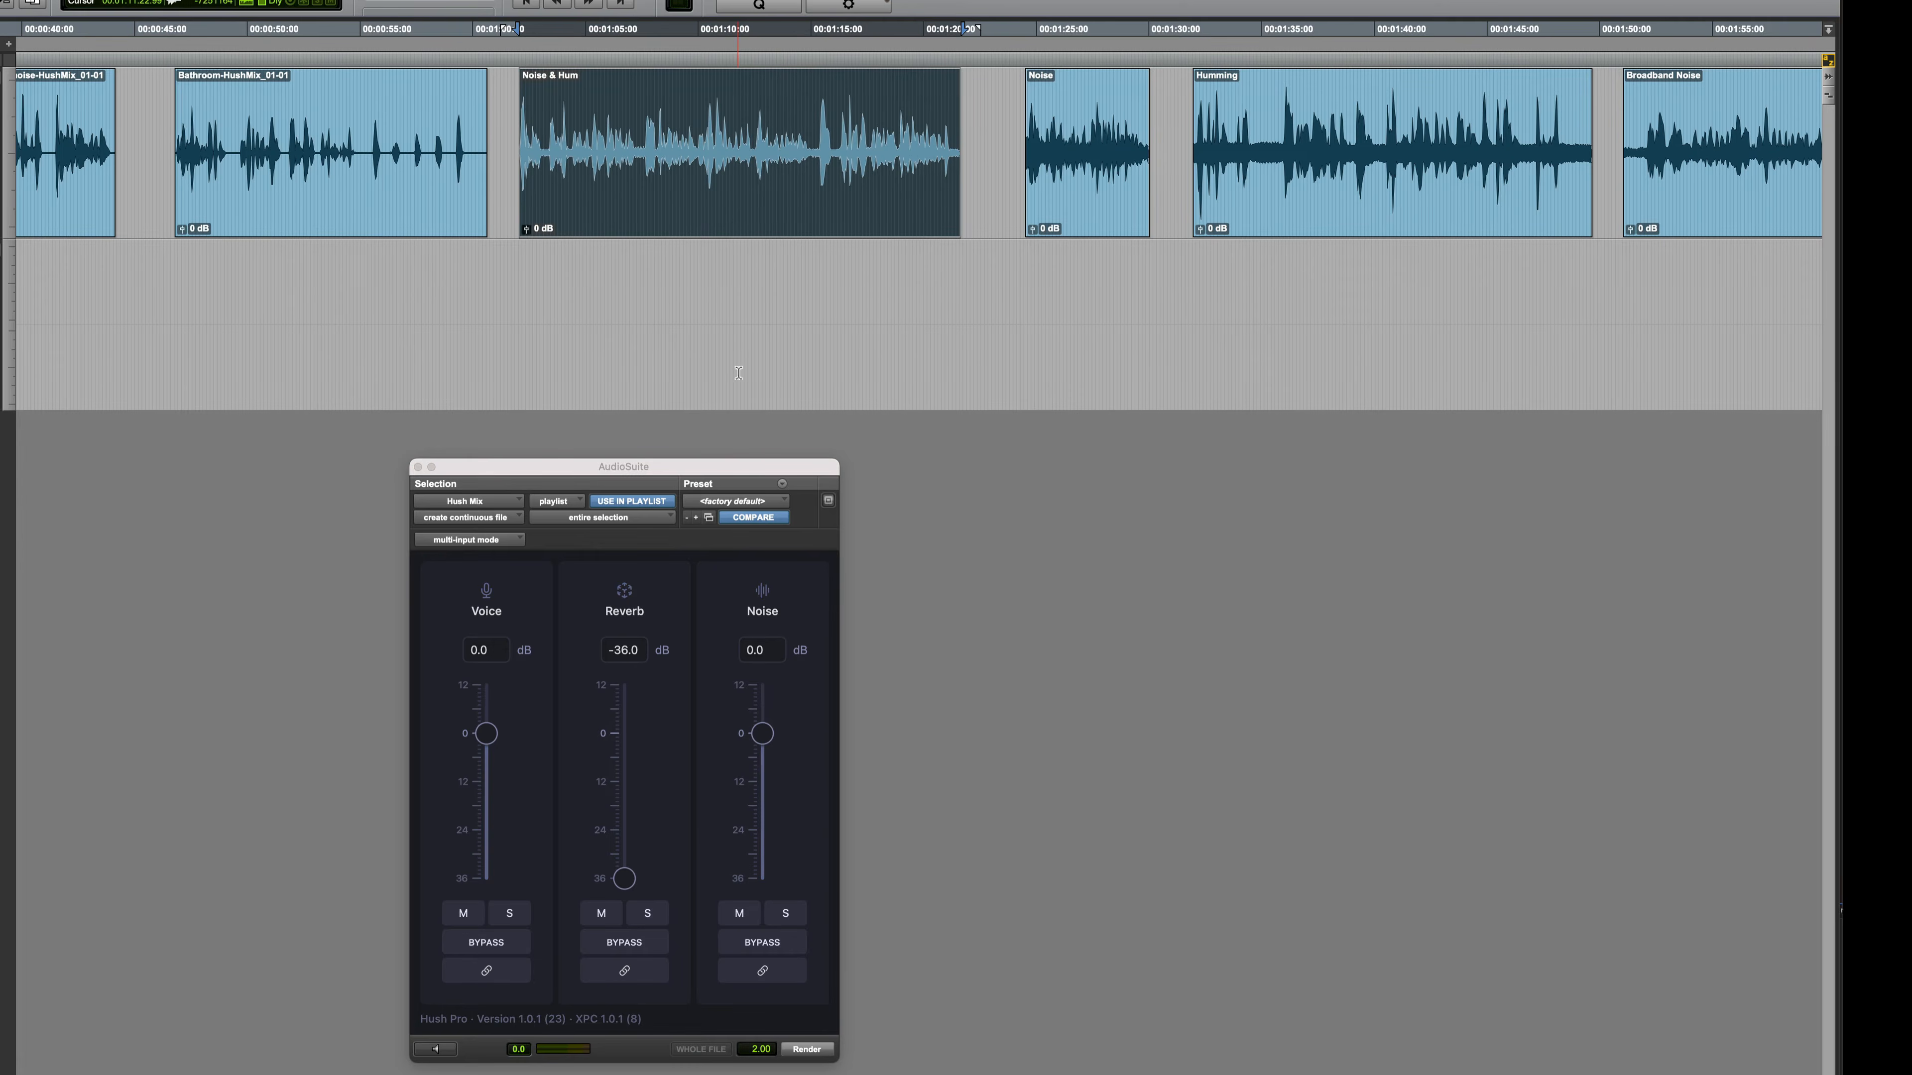
{"action": "left_click", "coordinate": [624, 879], "text": "alt"}
{"action": "key", "text": "space"}
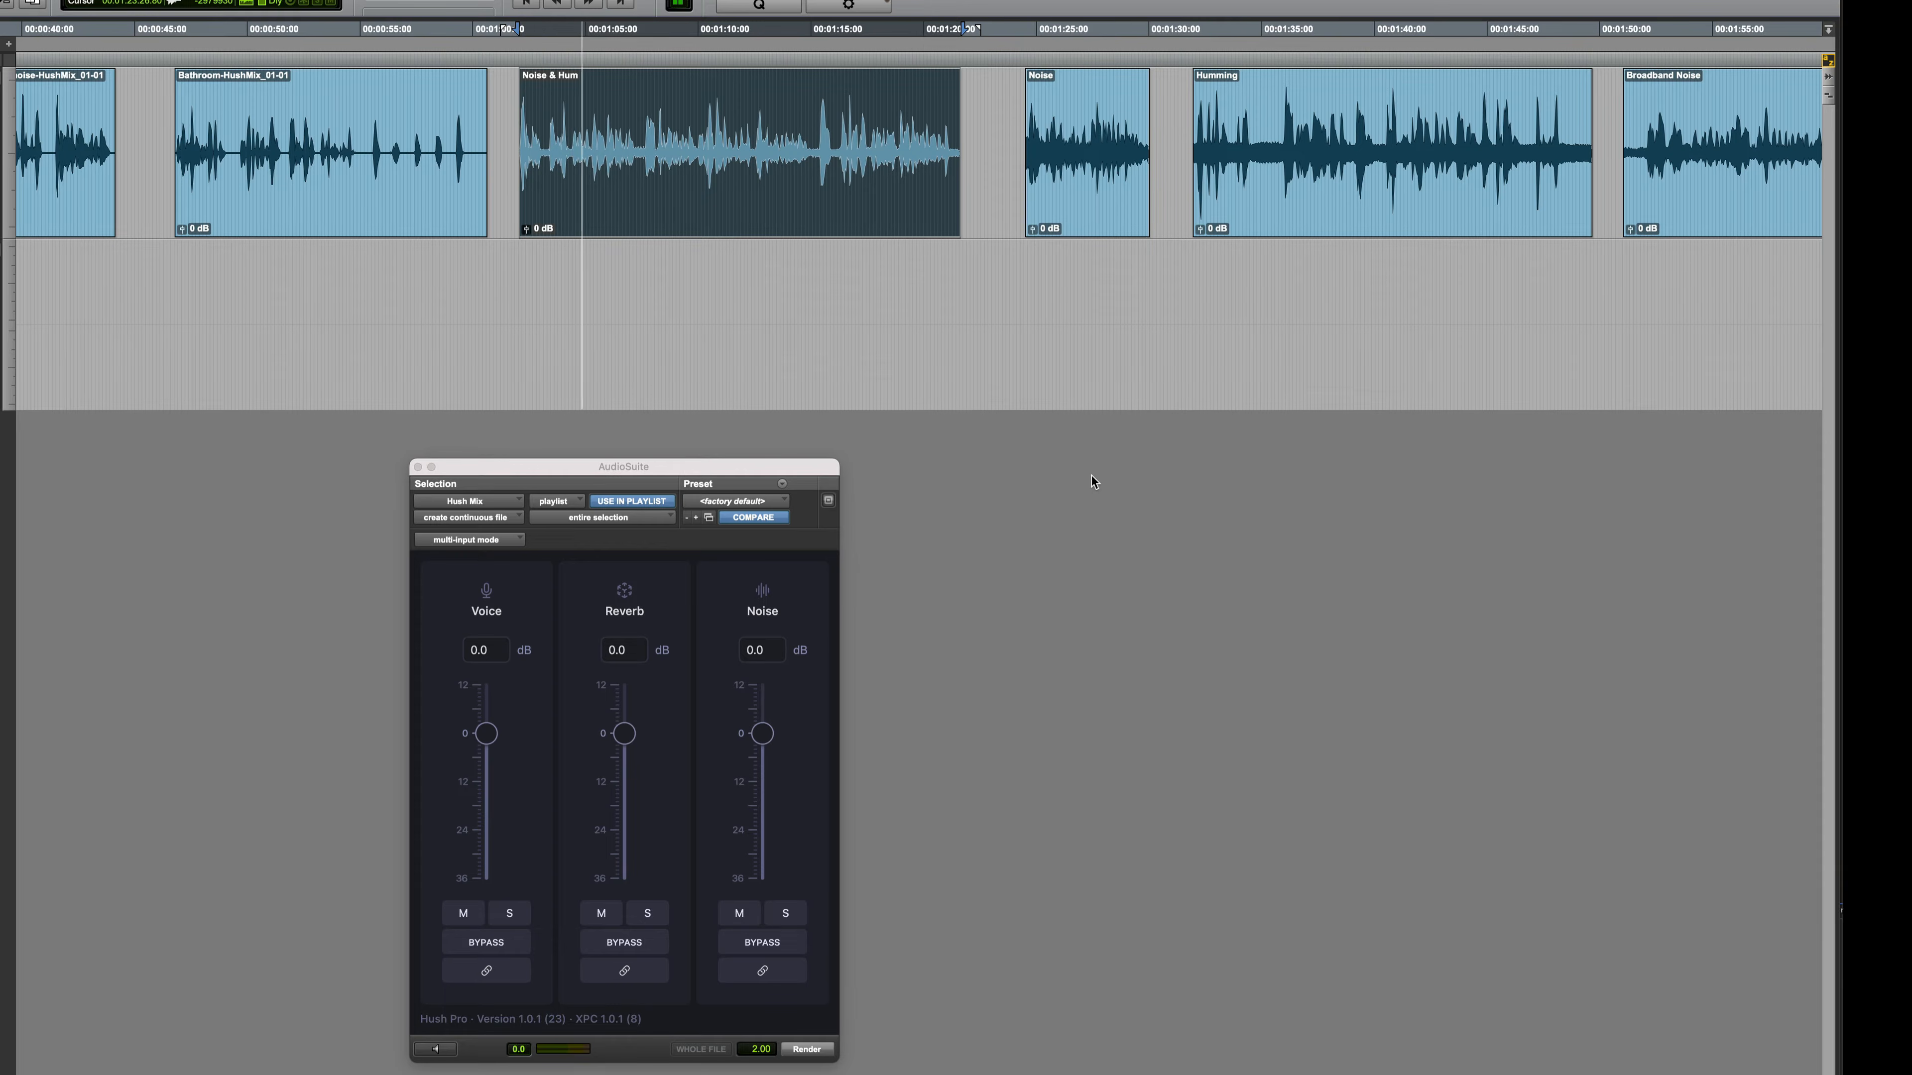
{"action": "key", "text": "space"}
Preview the Noise & Hum clip in Hush Mix, listening to the voice and noise components soloed separately
{"action": "left_click_drag", "start_coordinate": [750, 469], "coordinate": [862, 446]}
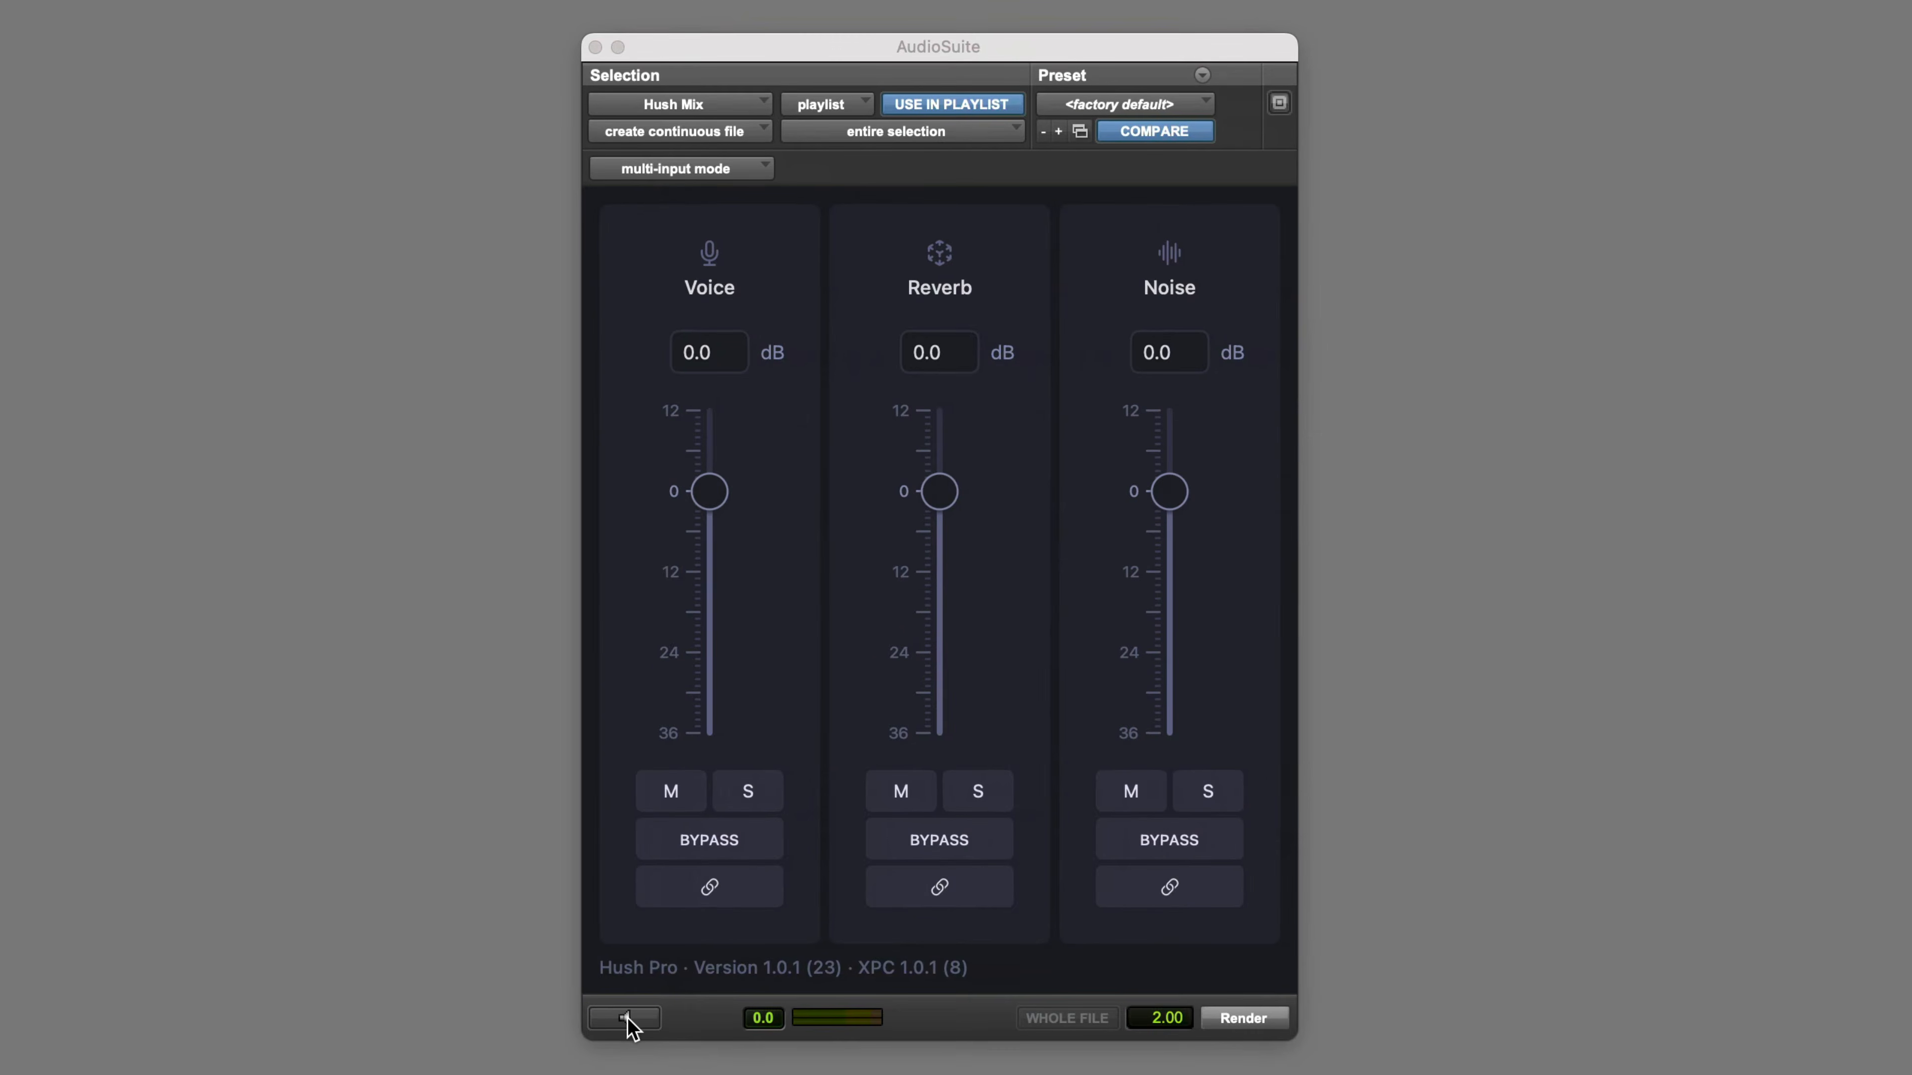
{"action": "left_click", "coordinate": [627, 1020]}
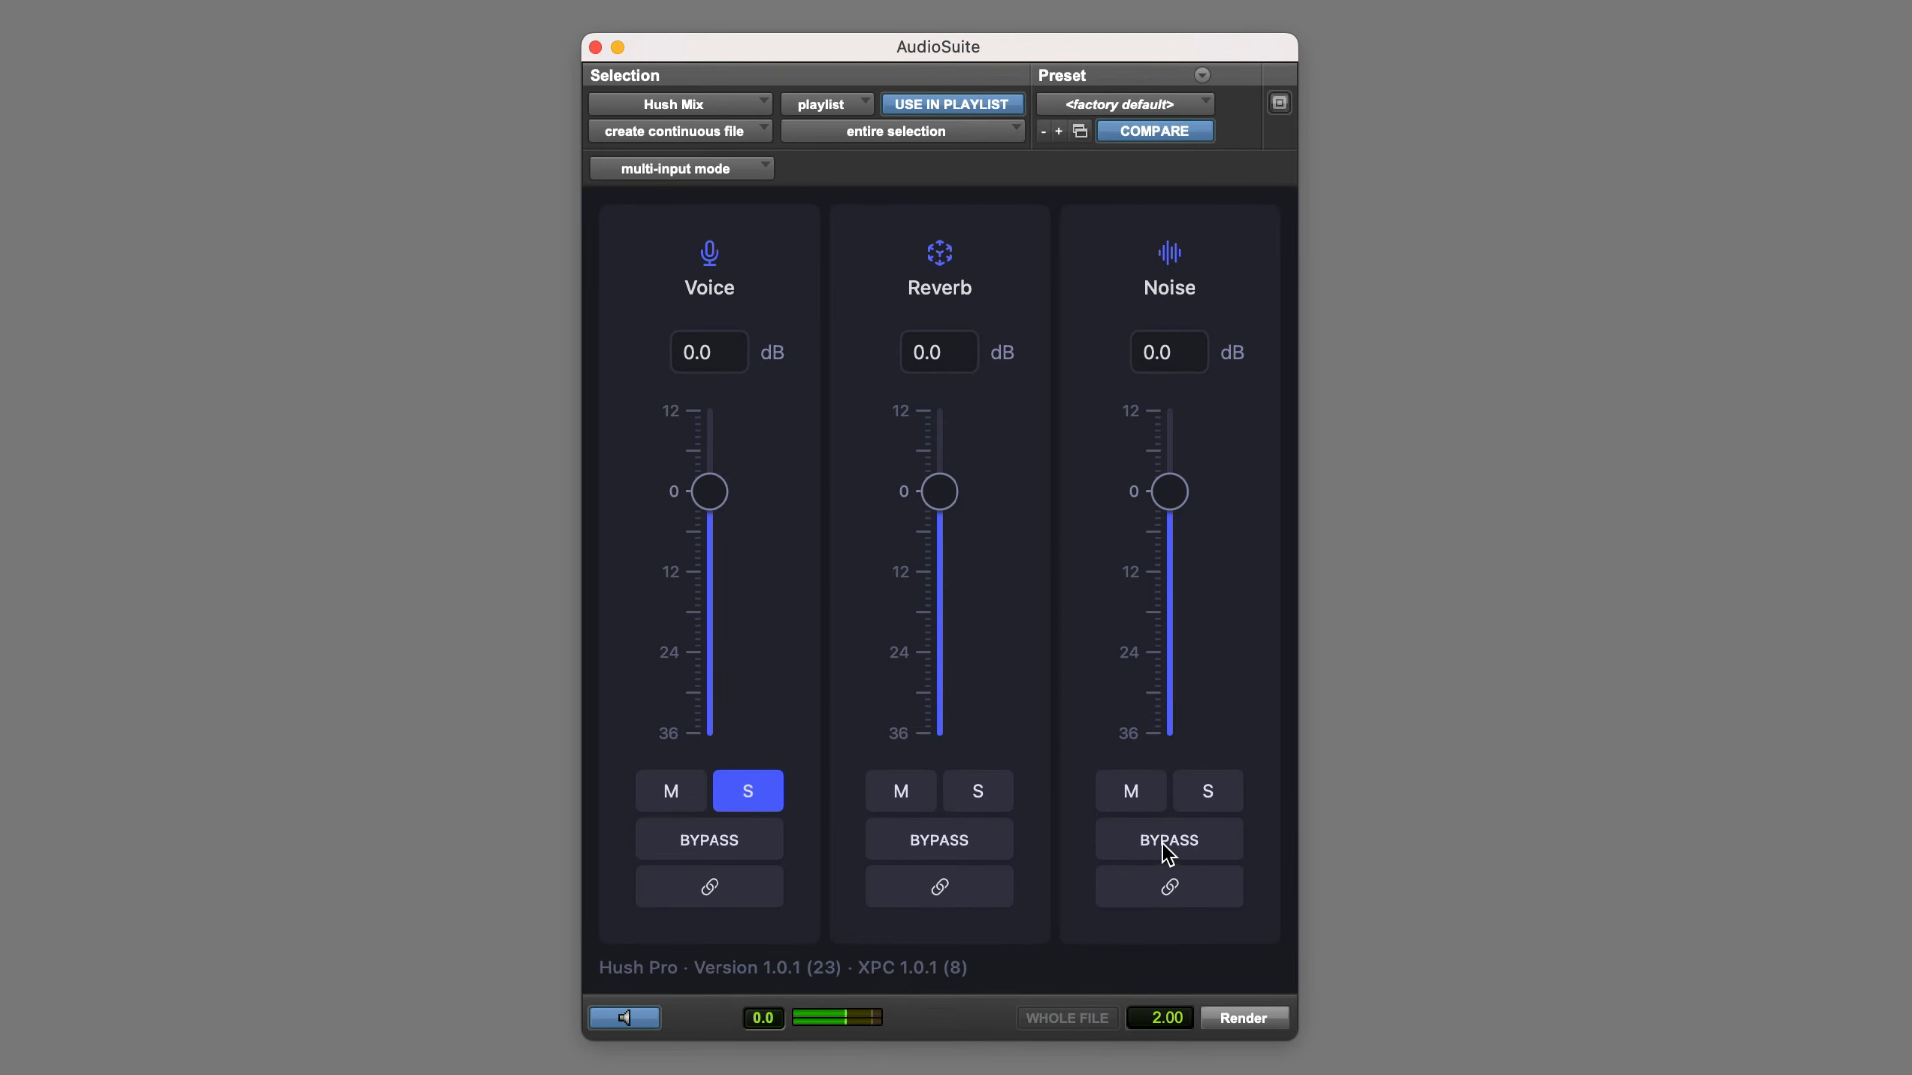
{"action": "left_click", "coordinate": [1207, 794]}
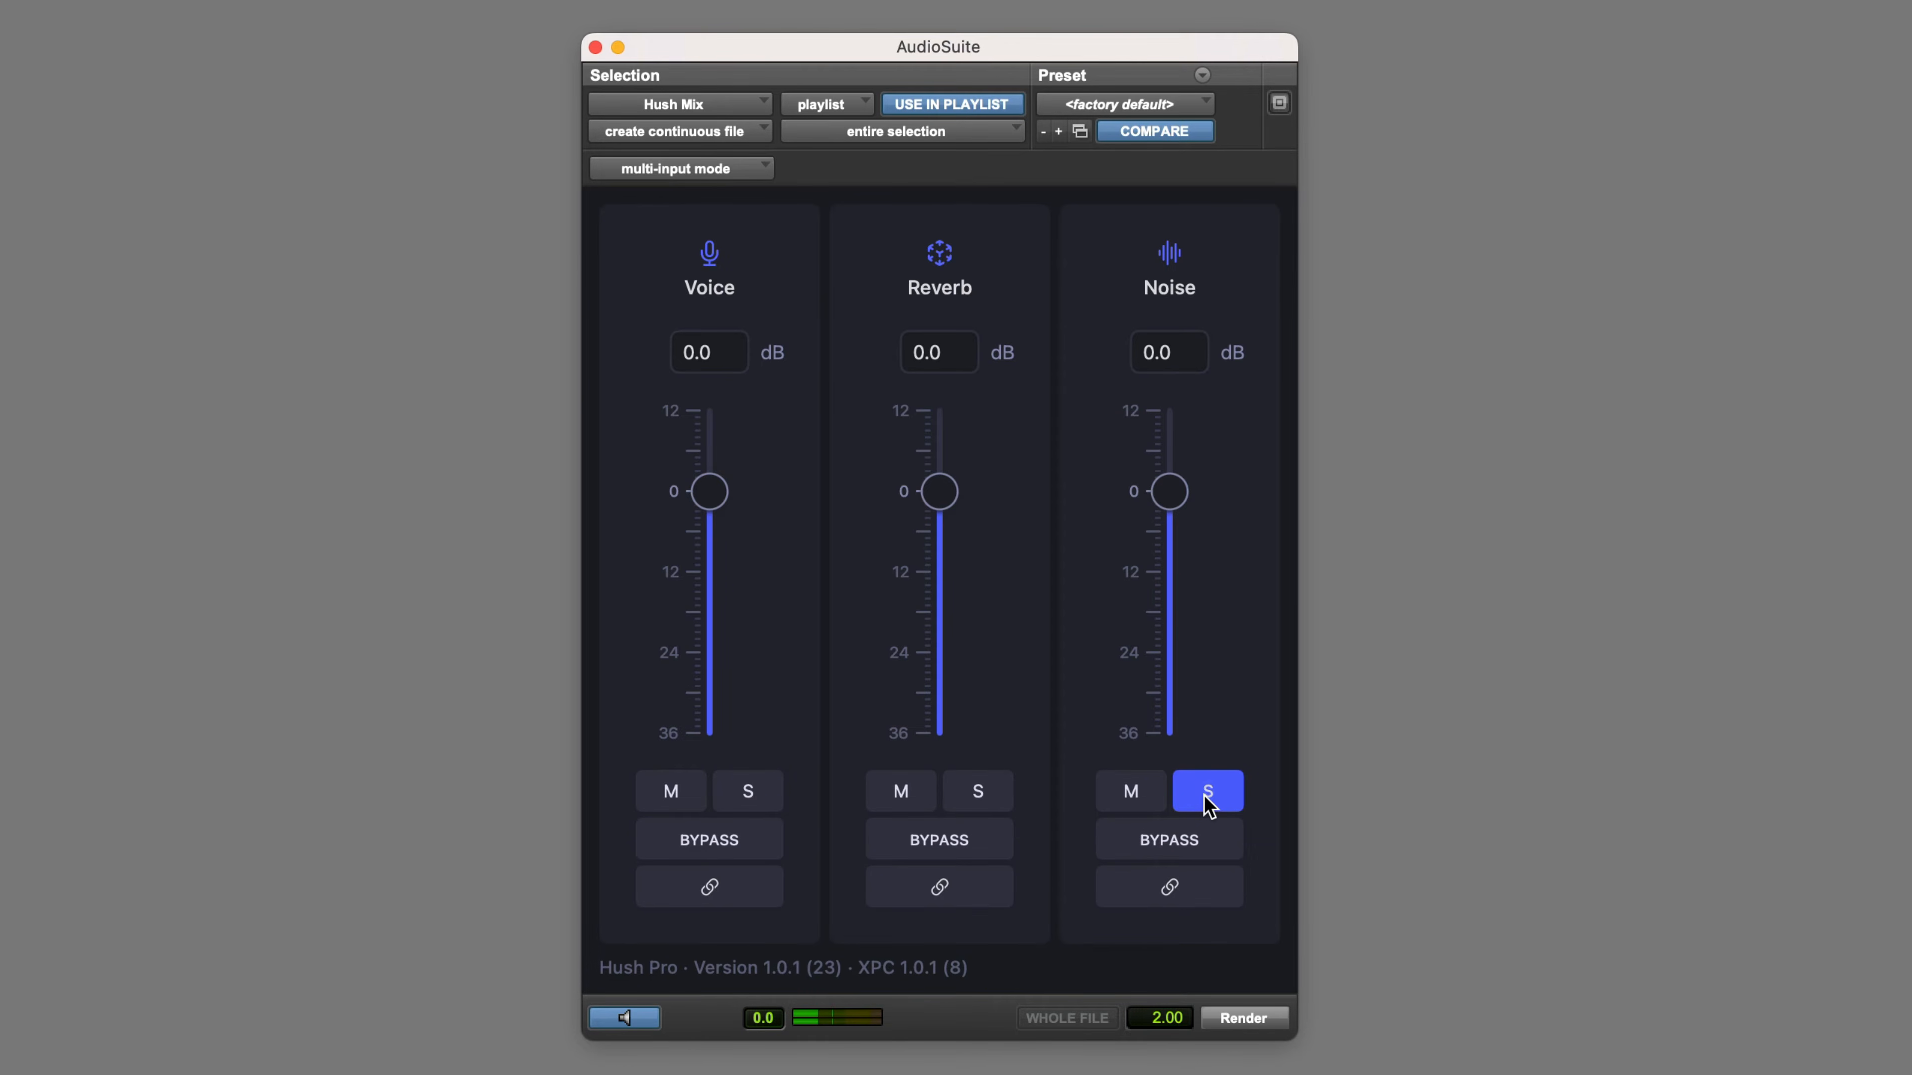
{"action": "left_click", "coordinate": [1205, 796]}
Lower the noise level to -36 dB and render the Noise & Hum clip, playing back the result
{"action": "left_click_drag", "start_coordinate": [1169, 494], "coordinate": [1166, 756]}
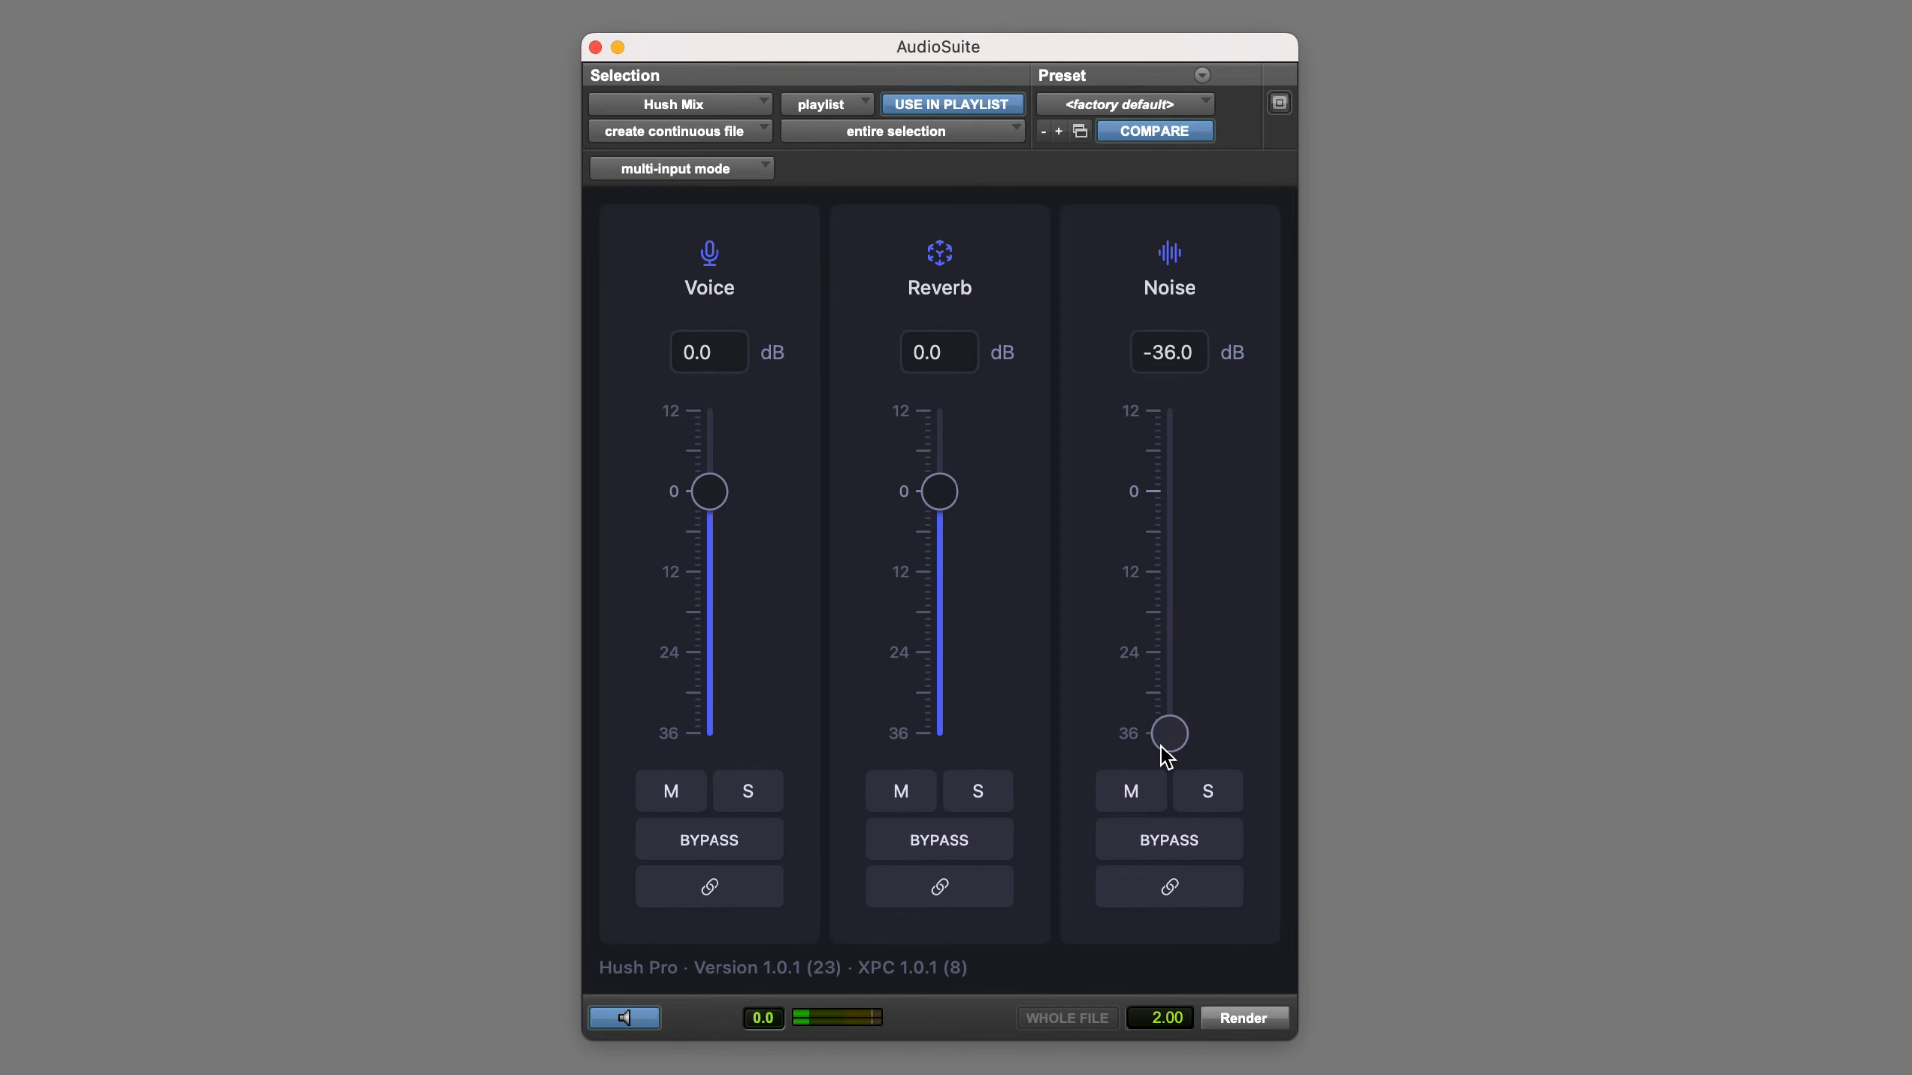
{"action": "left_click", "coordinate": [1243, 1018]}
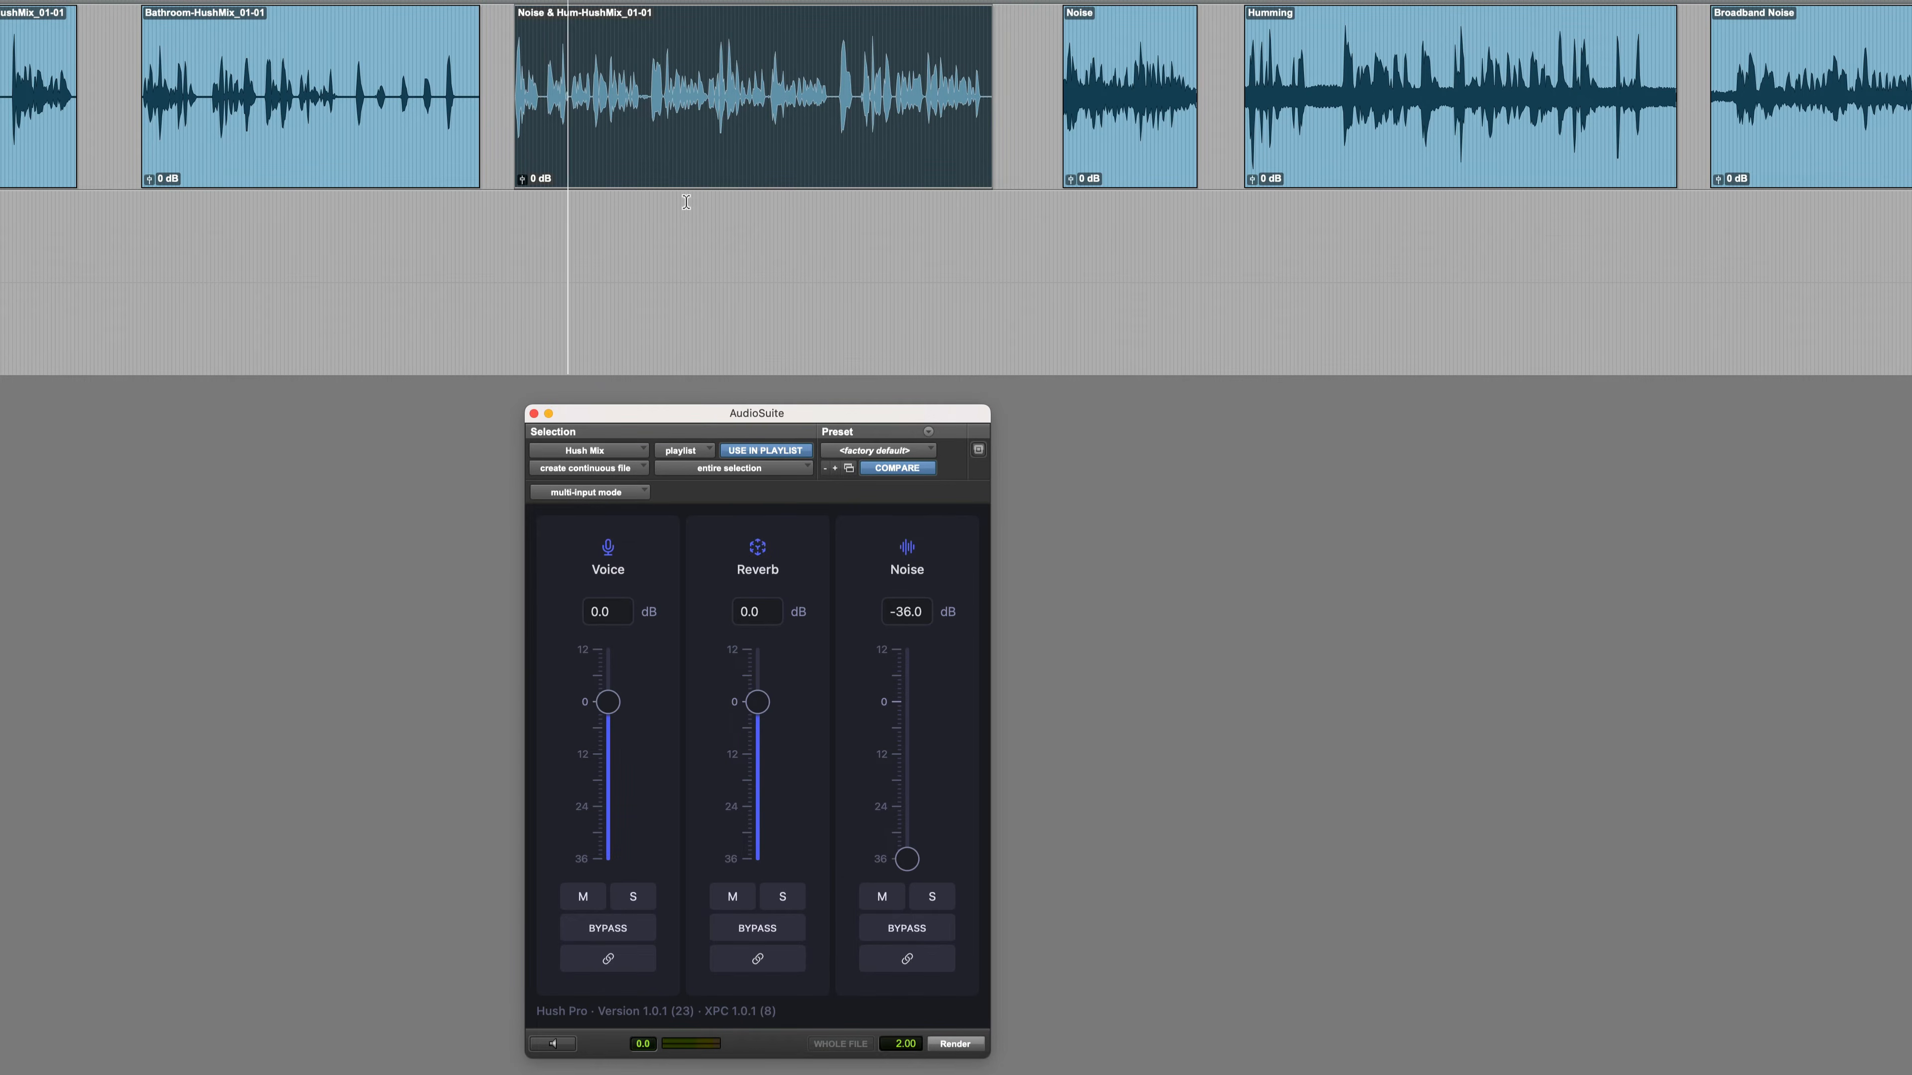
{"action": "key", "text": "space"}
Select the Noise clip and reset the noise level to 0 dB for listening to the untreated sound
{"action": "left_click", "coordinate": [1121, 152]}
{"action": "left_click", "coordinate": [908, 860]}
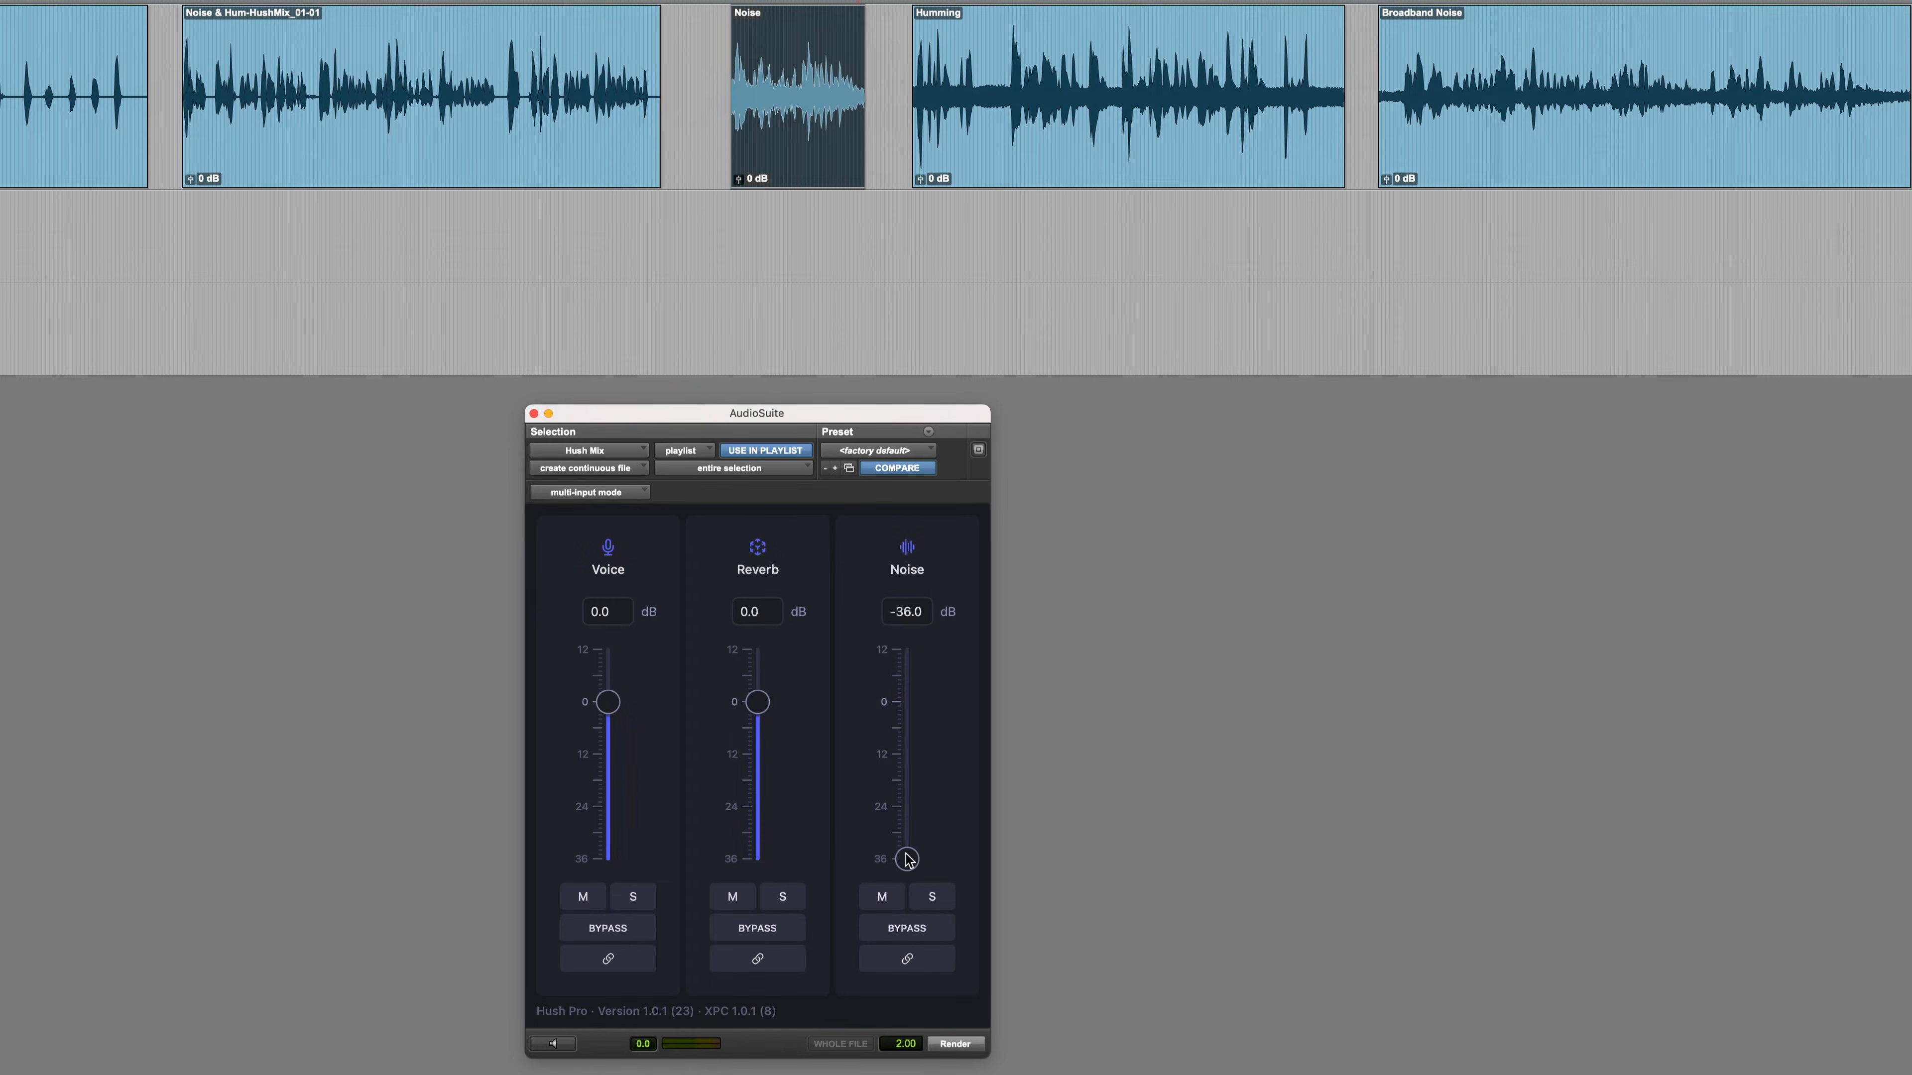
{"action": "left_click", "coordinate": [907, 859], "text": "alt"}
{"action": "key", "text": "space"}
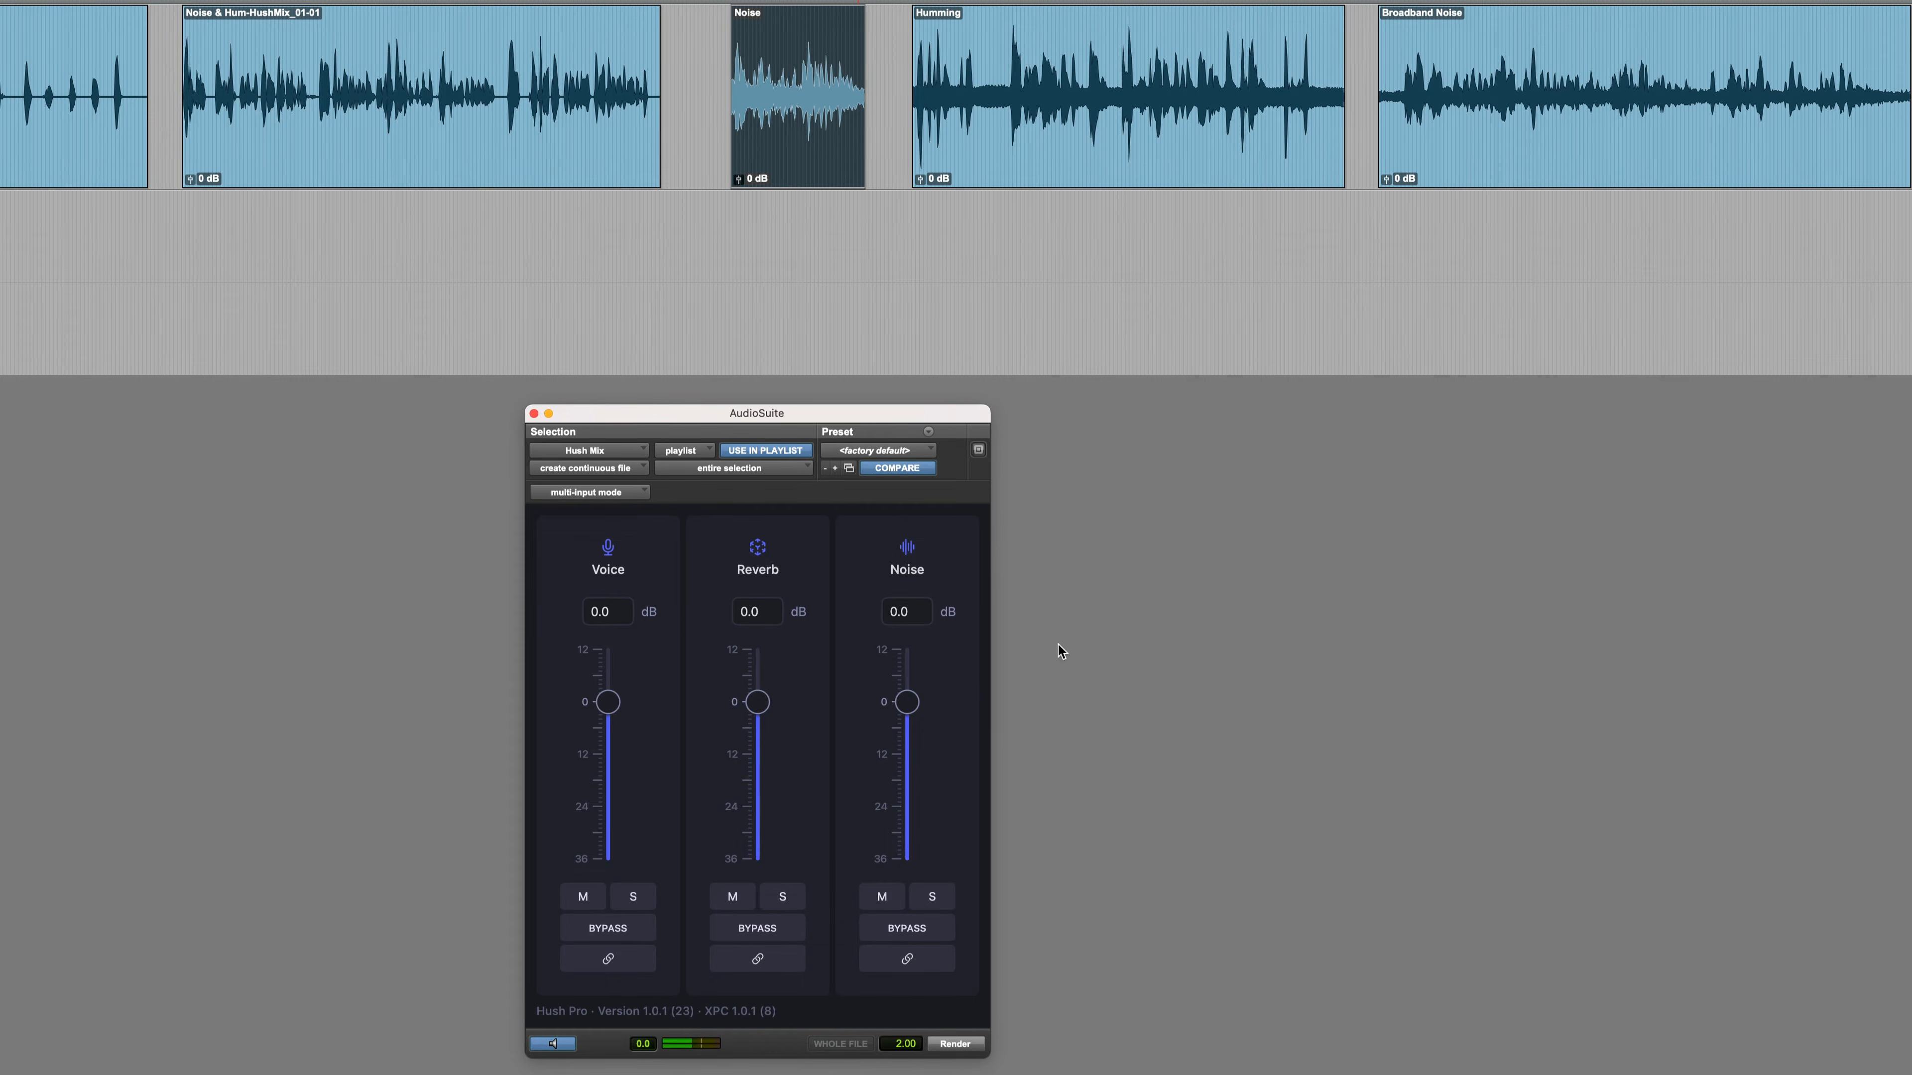
Lower the Noise clip's noise level to -36 dB, comparing against noise bypass during preview, and render the clip
{"action": "left_click_drag", "start_coordinate": [905, 723], "coordinate": [905, 866]}
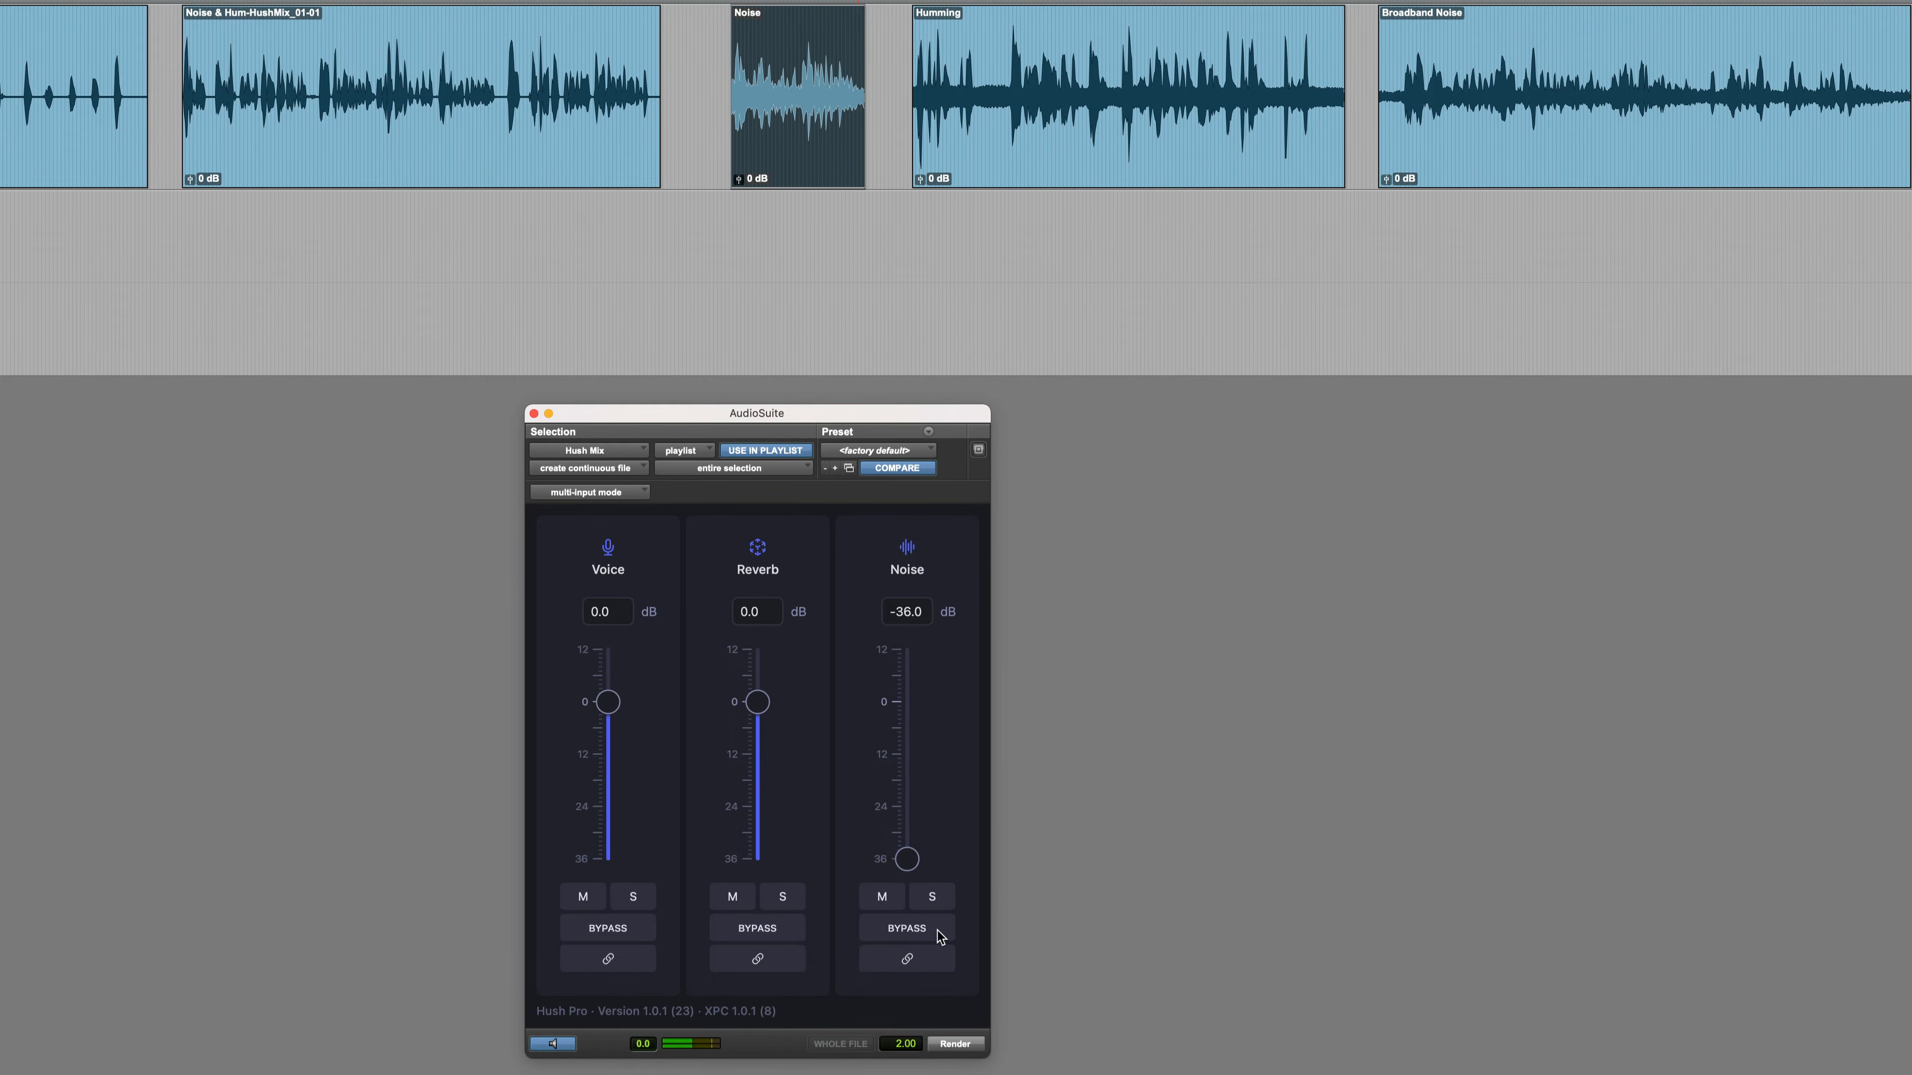
{"action": "left_click", "coordinate": [907, 936]}
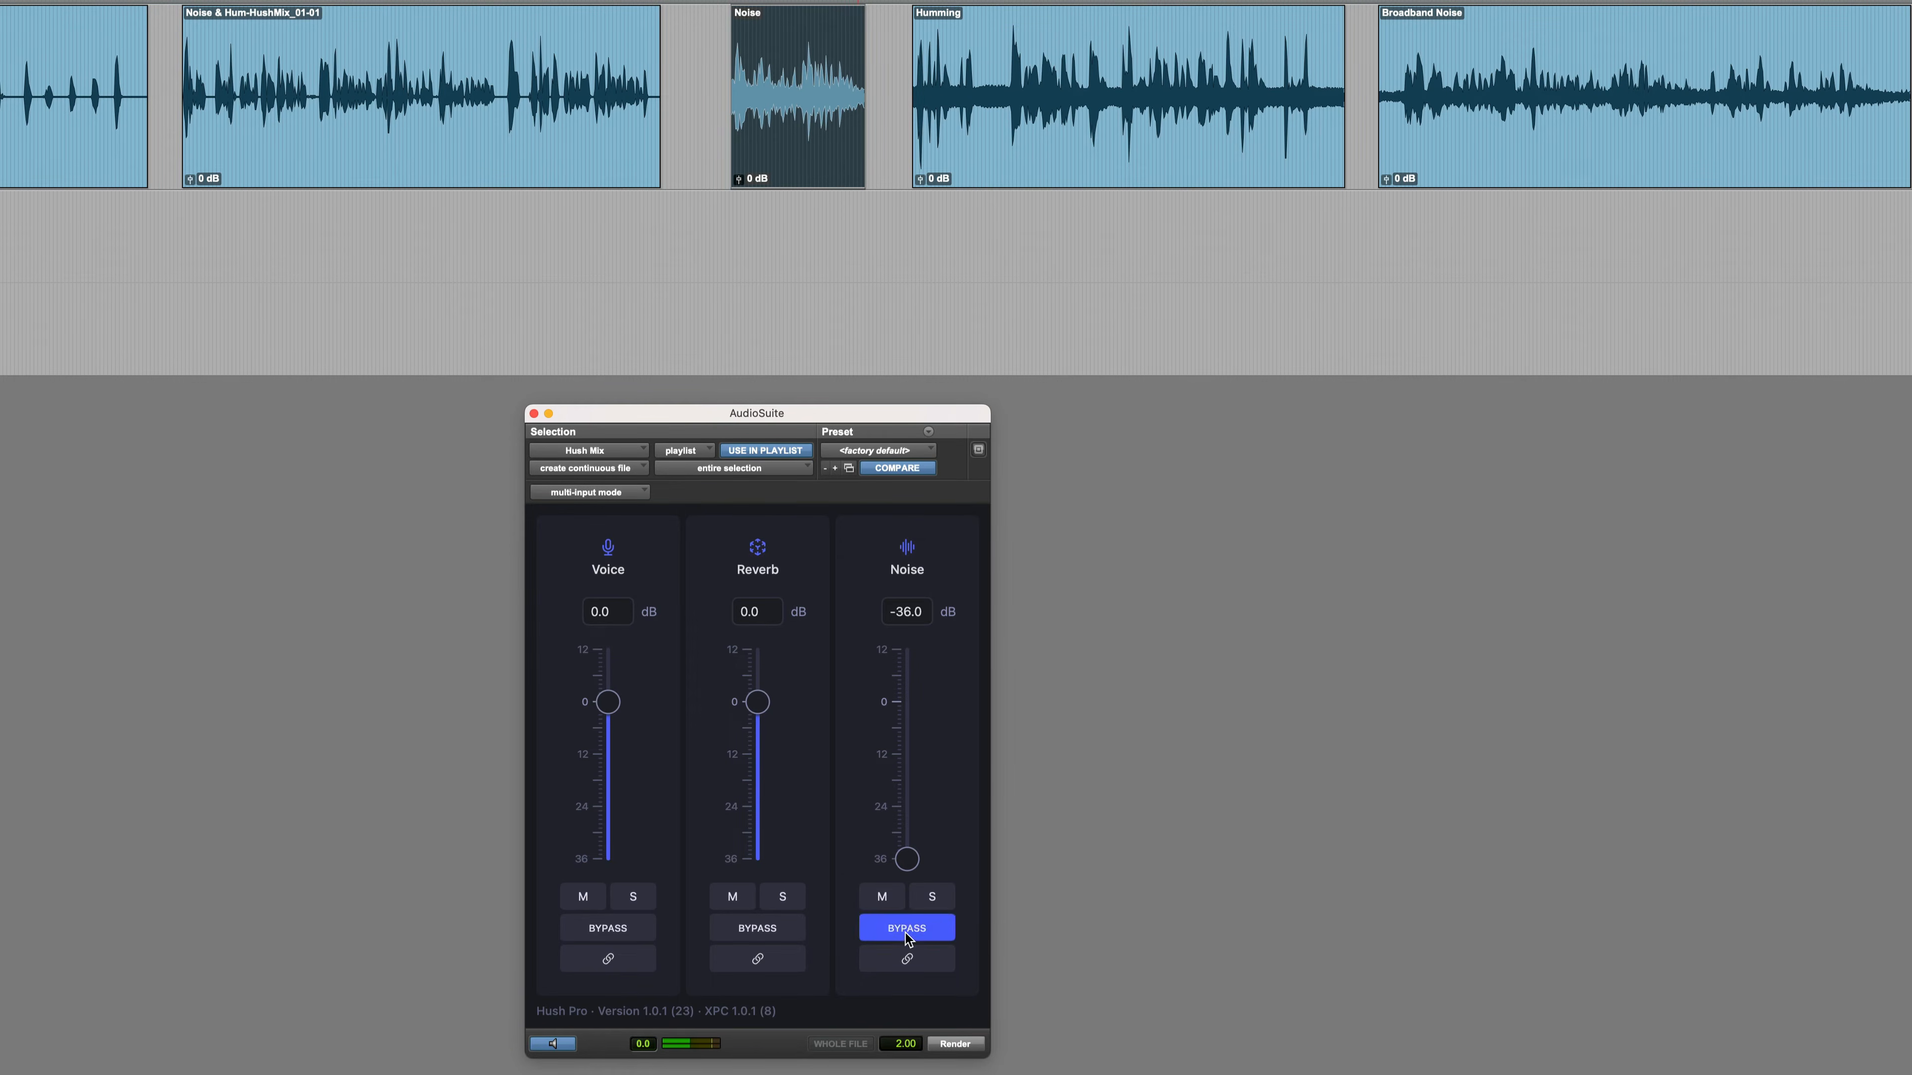
{"action": "left_click", "coordinate": [908, 936]}
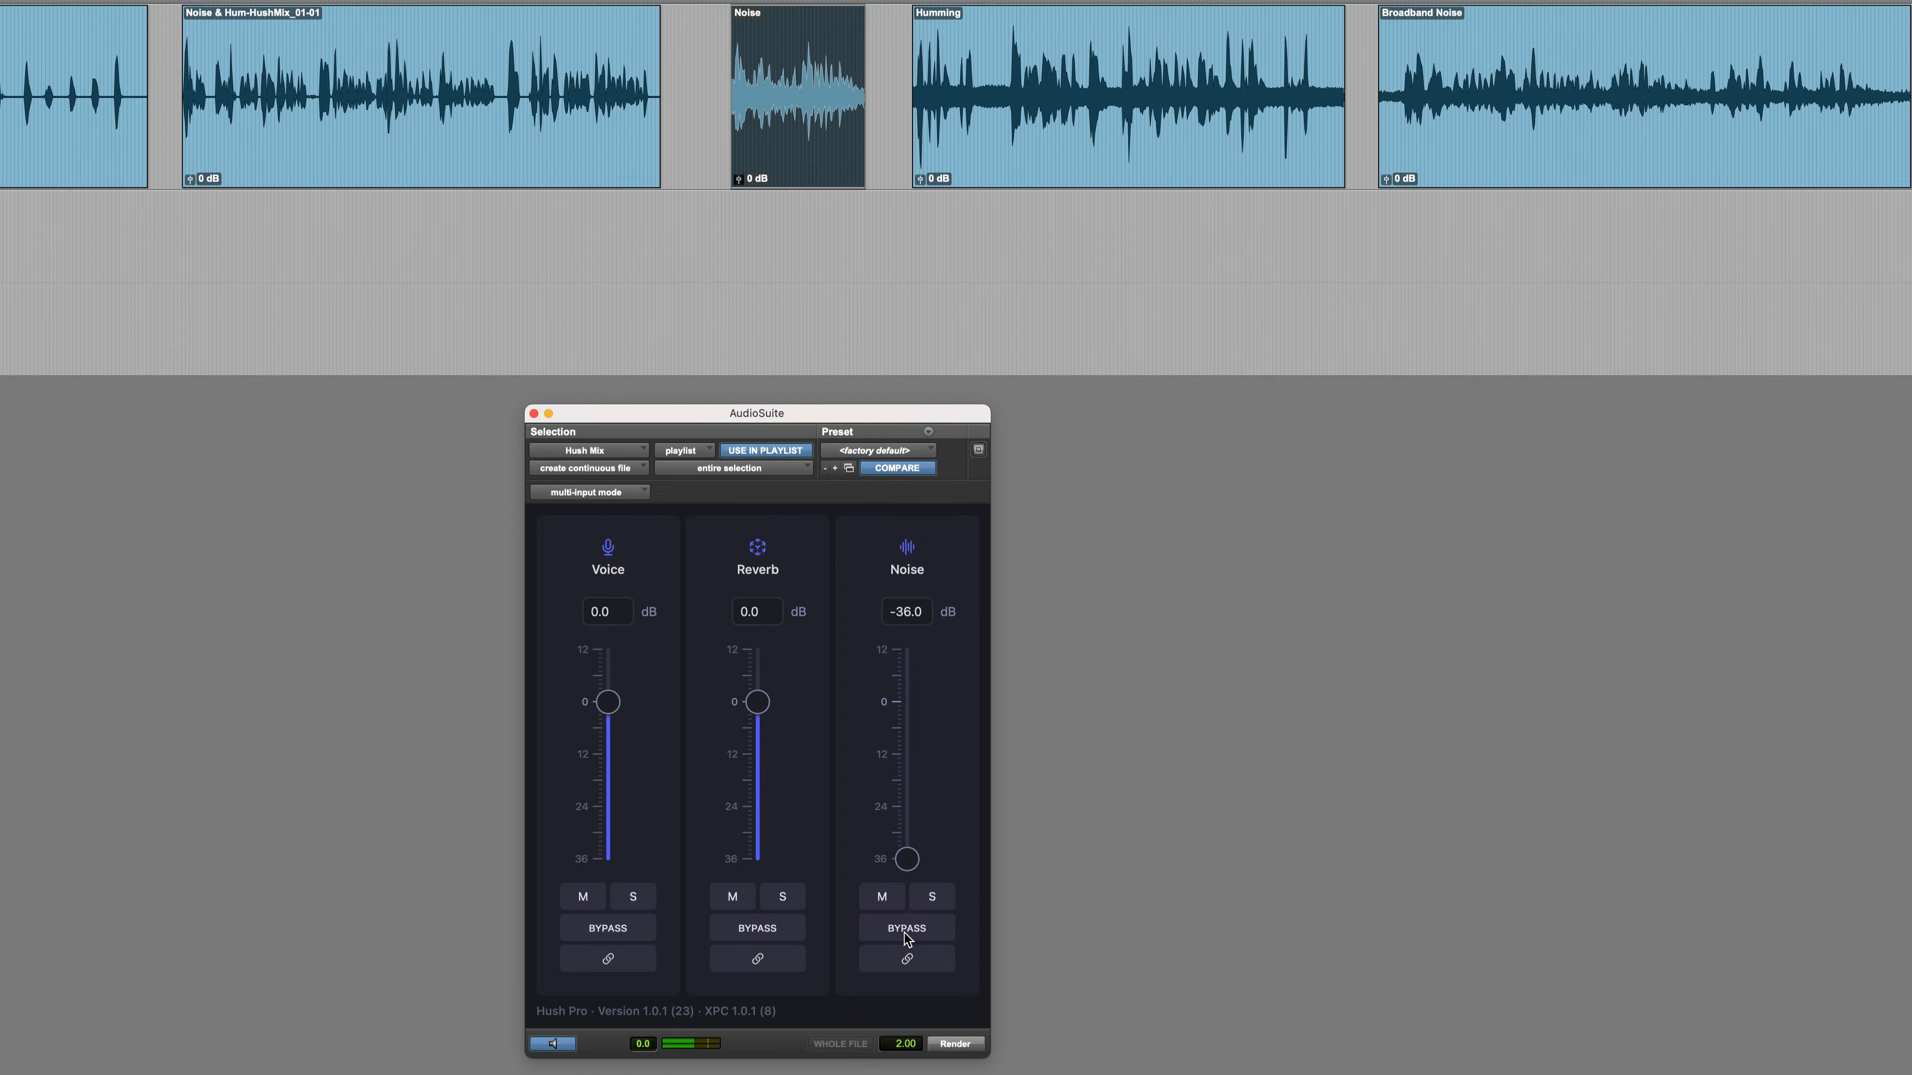
{"action": "left_click", "coordinate": [553, 1044]}
{"action": "left_click", "coordinate": [957, 1047]}
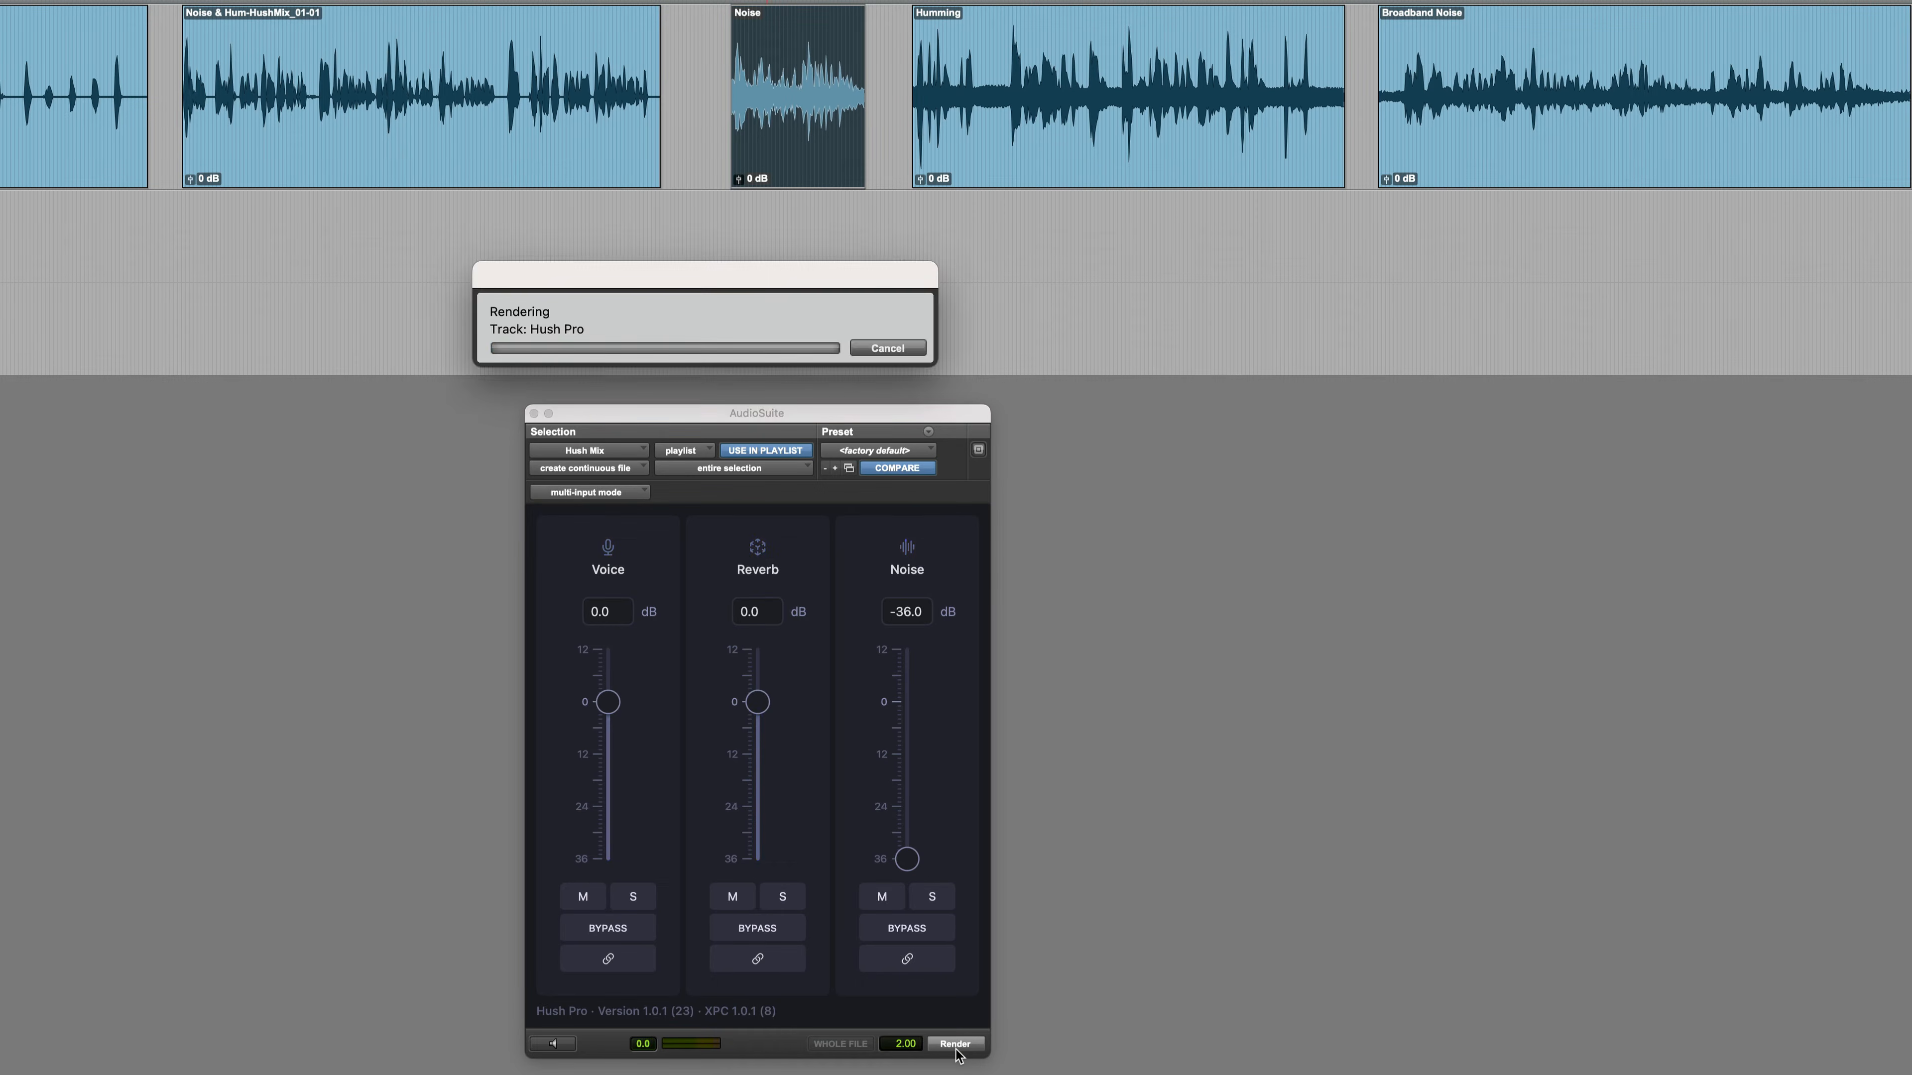
Select the Humming clip, reset the noise level to 0 dB, and start the Hush Mix preview
{"action": "left_click", "coordinate": [1041, 140]}
{"action": "left_click", "coordinate": [890, 868]}
{"action": "left_click", "coordinate": [905, 861], "text": "alt"}
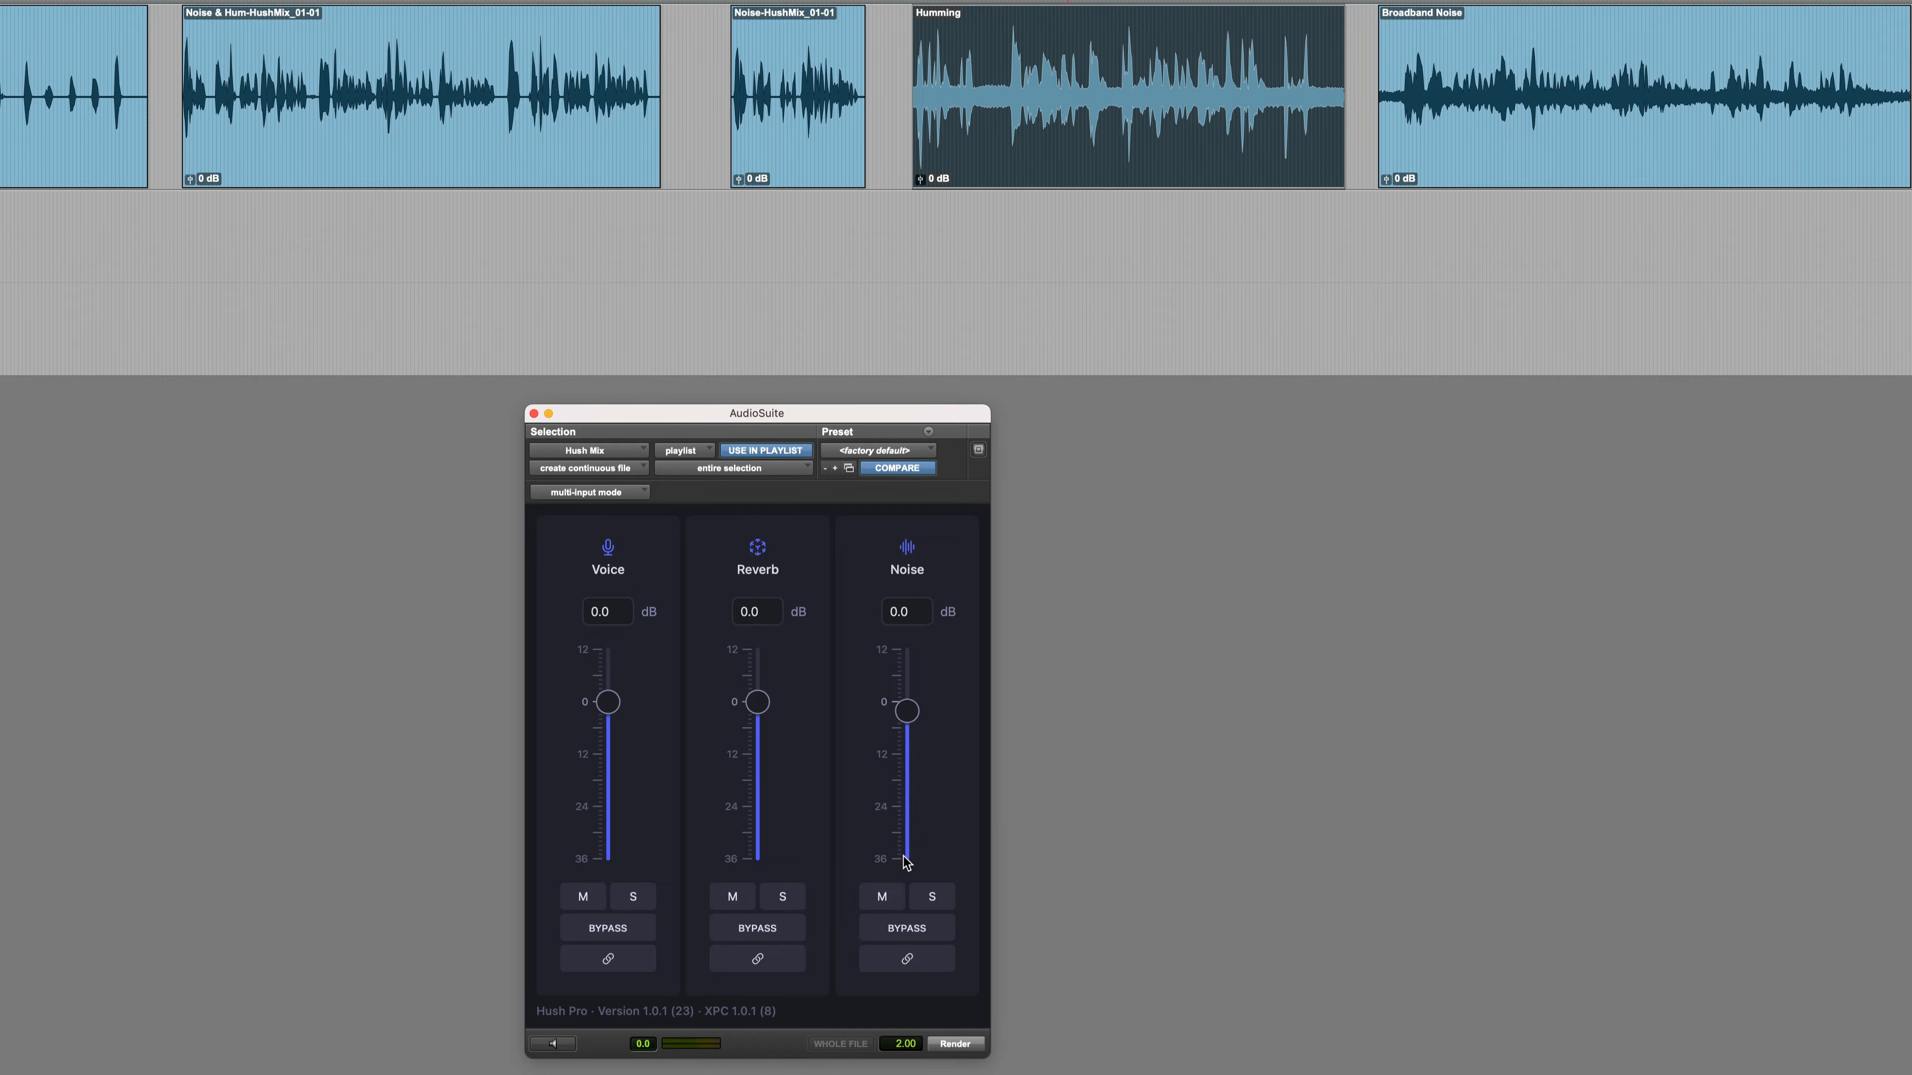
{"action": "key", "text": "space"}
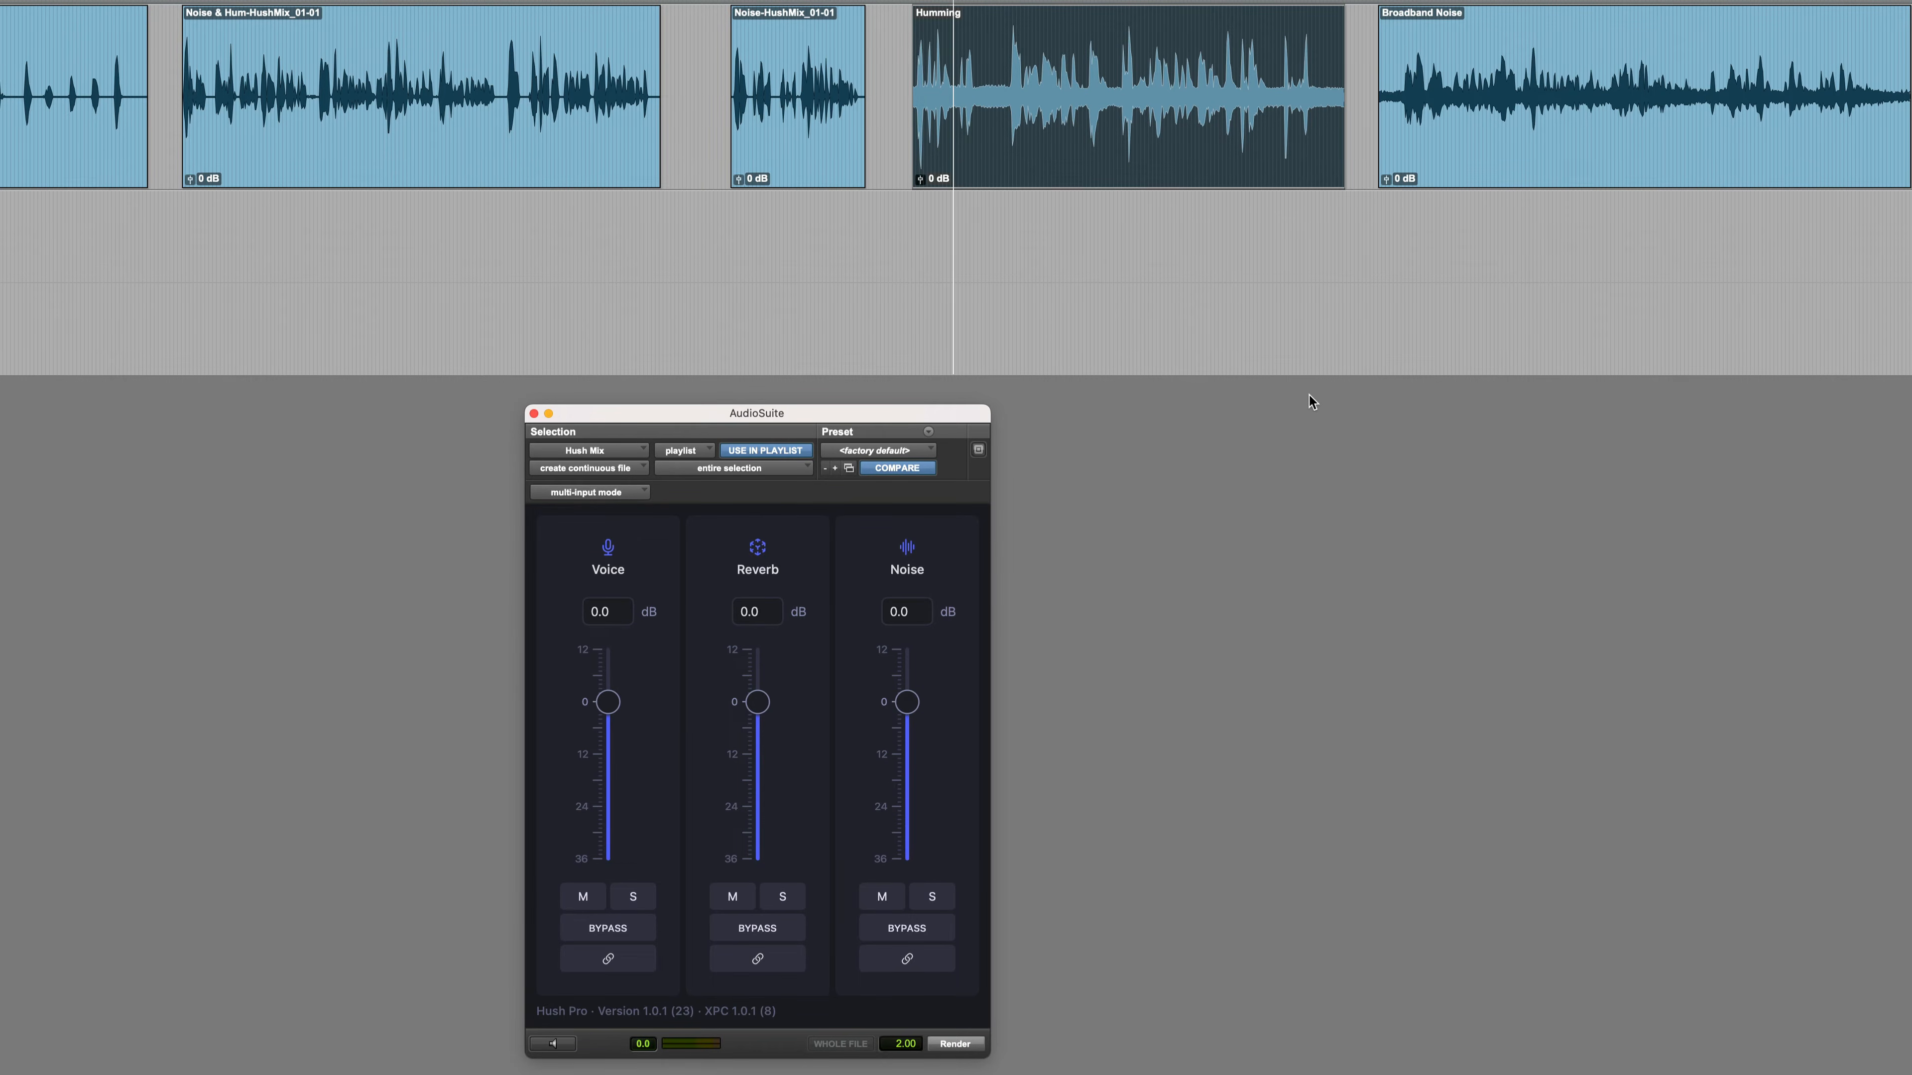
{"action": "left_click", "coordinate": [559, 1044]}
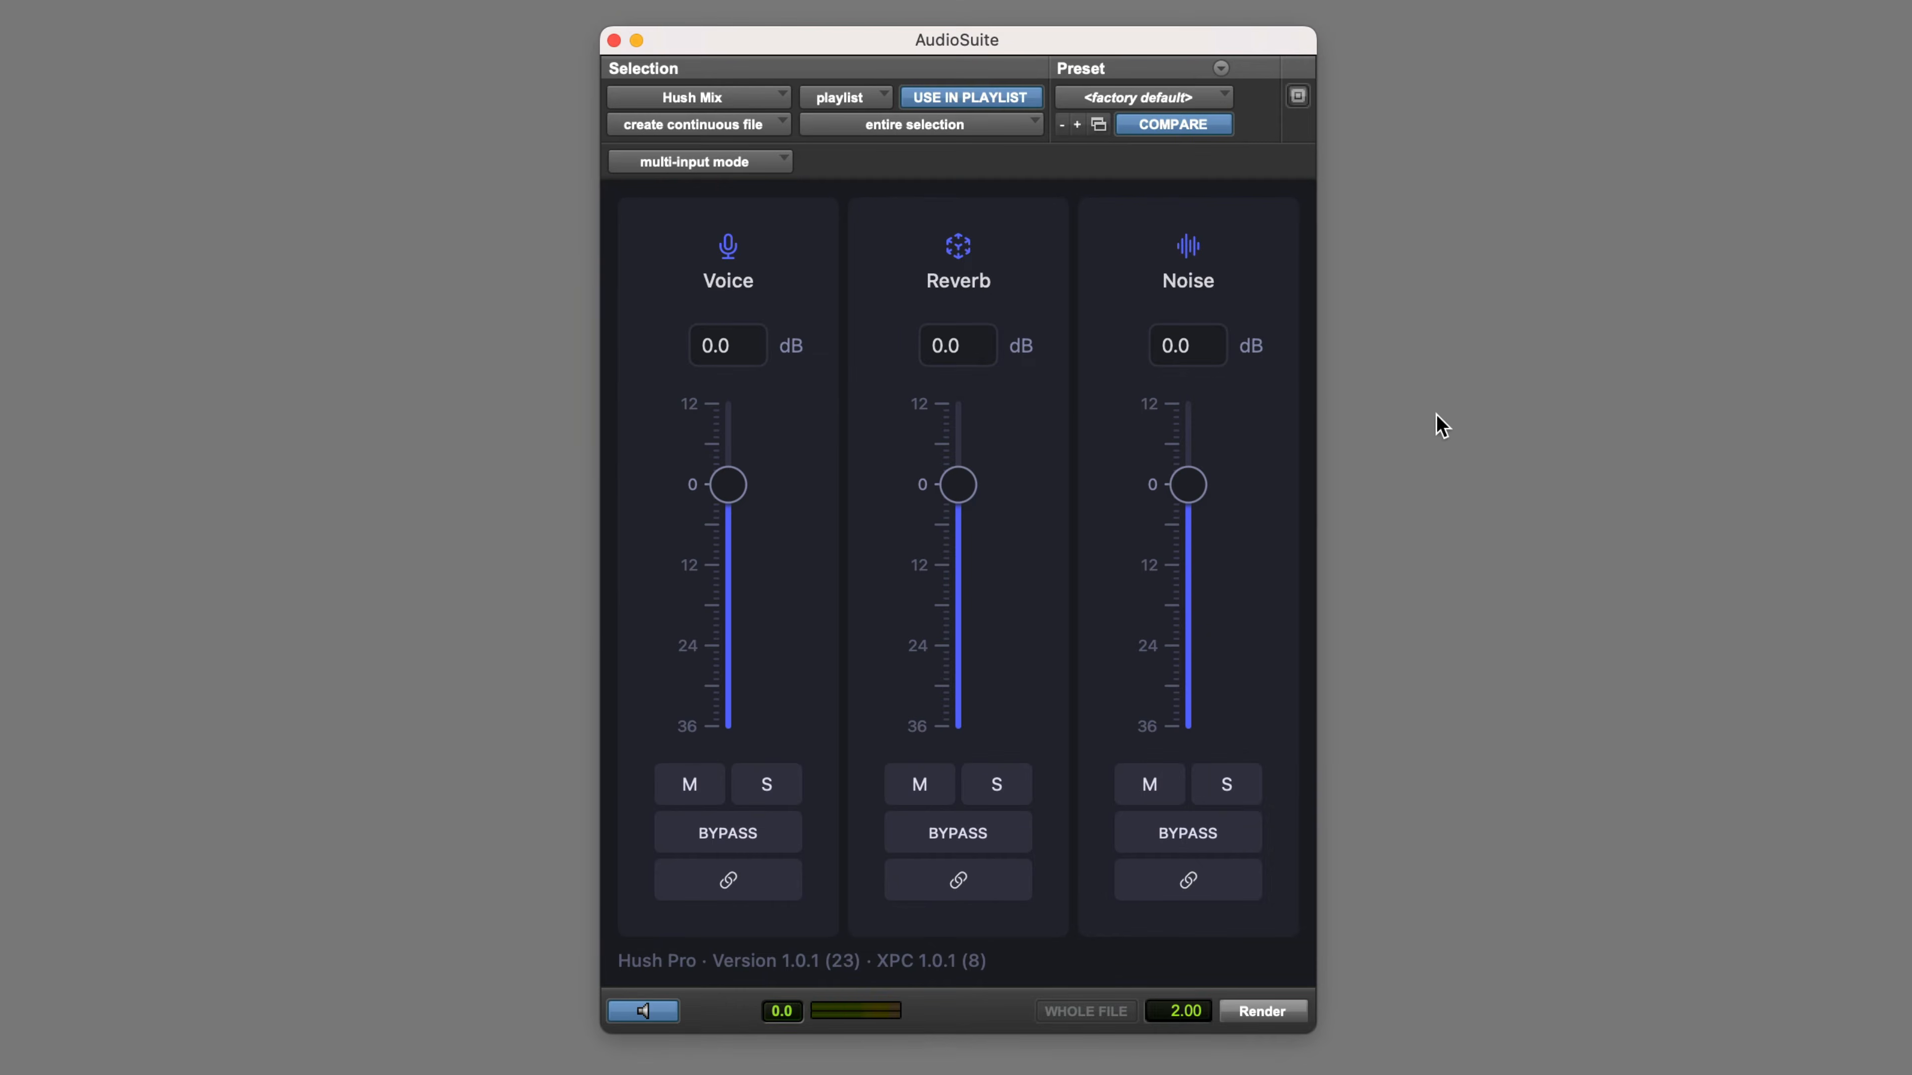
Lower the Humming clip's noise level to -36 dB and restart the preview
{"action": "left_click_drag", "start_coordinate": [963, 658], "coordinate": [963, 678]}
{"action": "left_click_drag", "start_coordinate": [1188, 511], "coordinate": [1184, 748]}
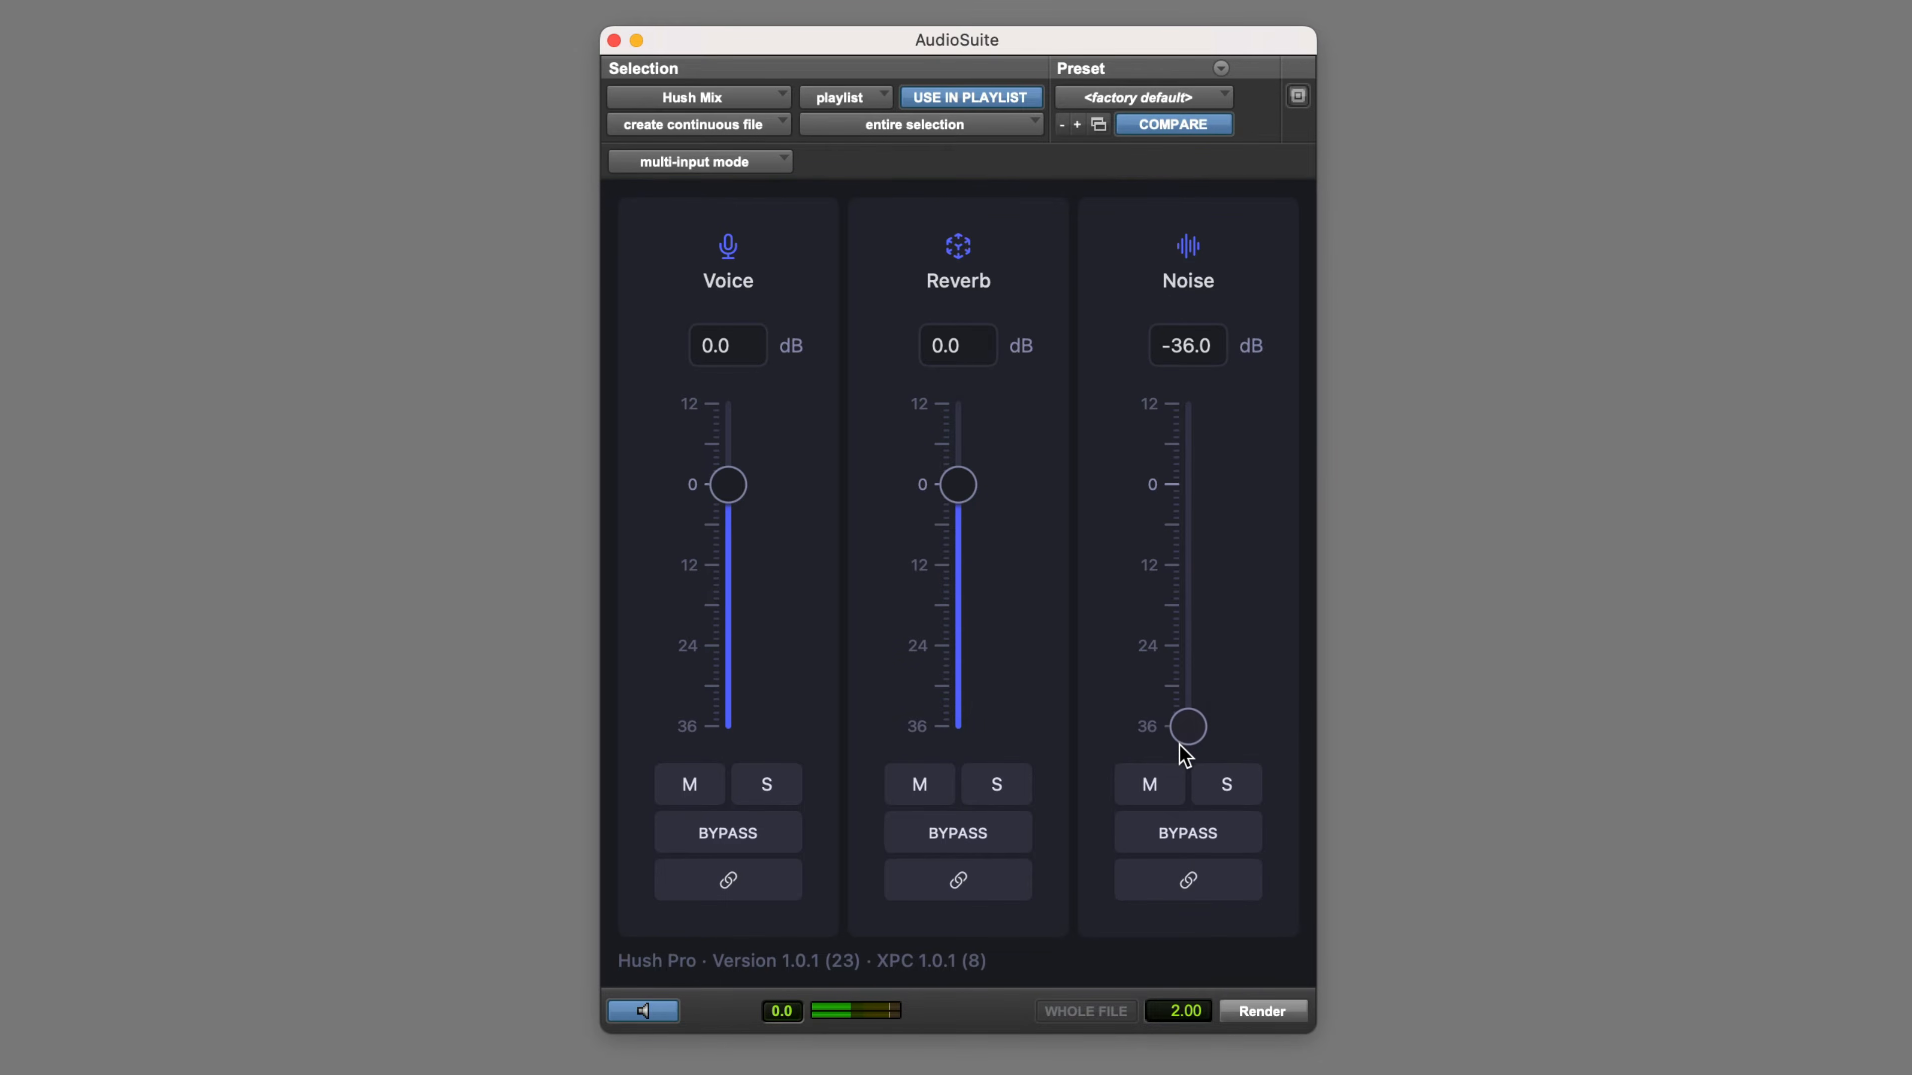
{"action": "left_click", "coordinate": [669, 1017]}
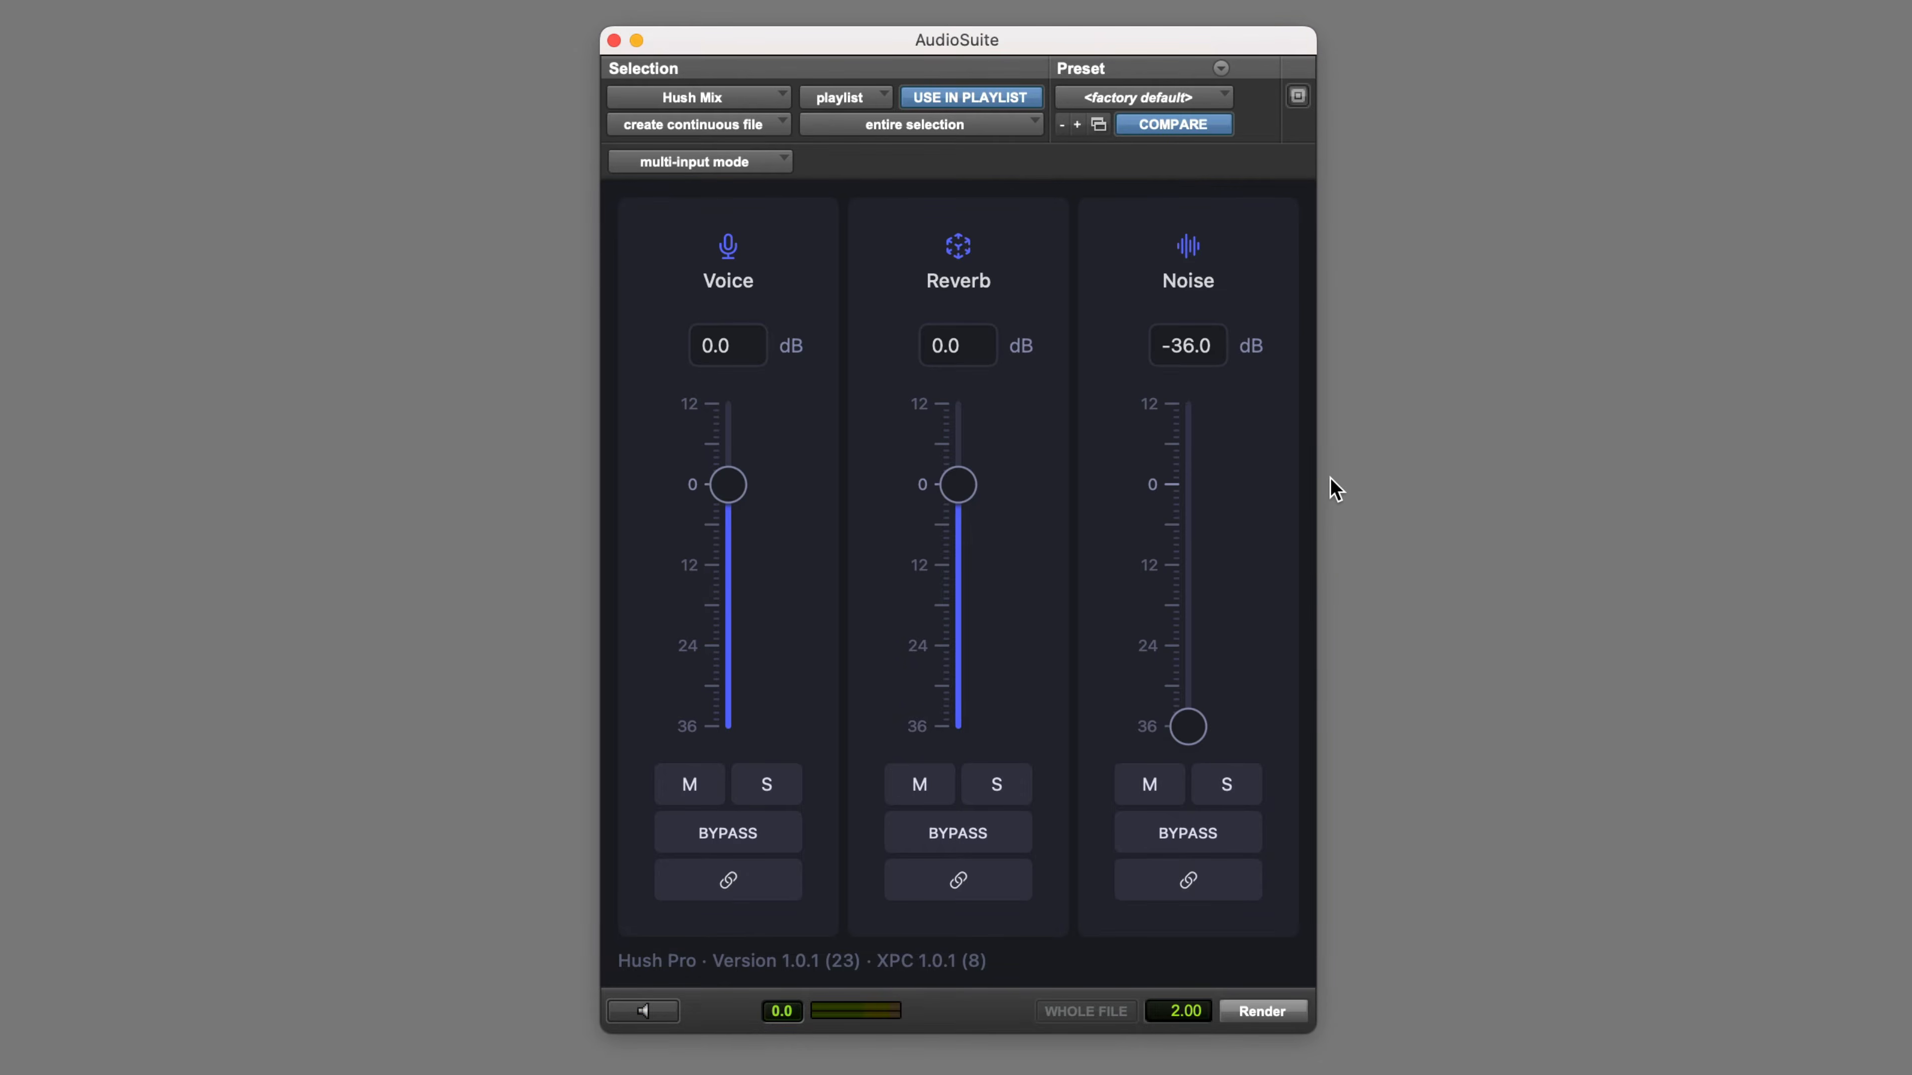
{"action": "left_click", "coordinate": [657, 1008]}
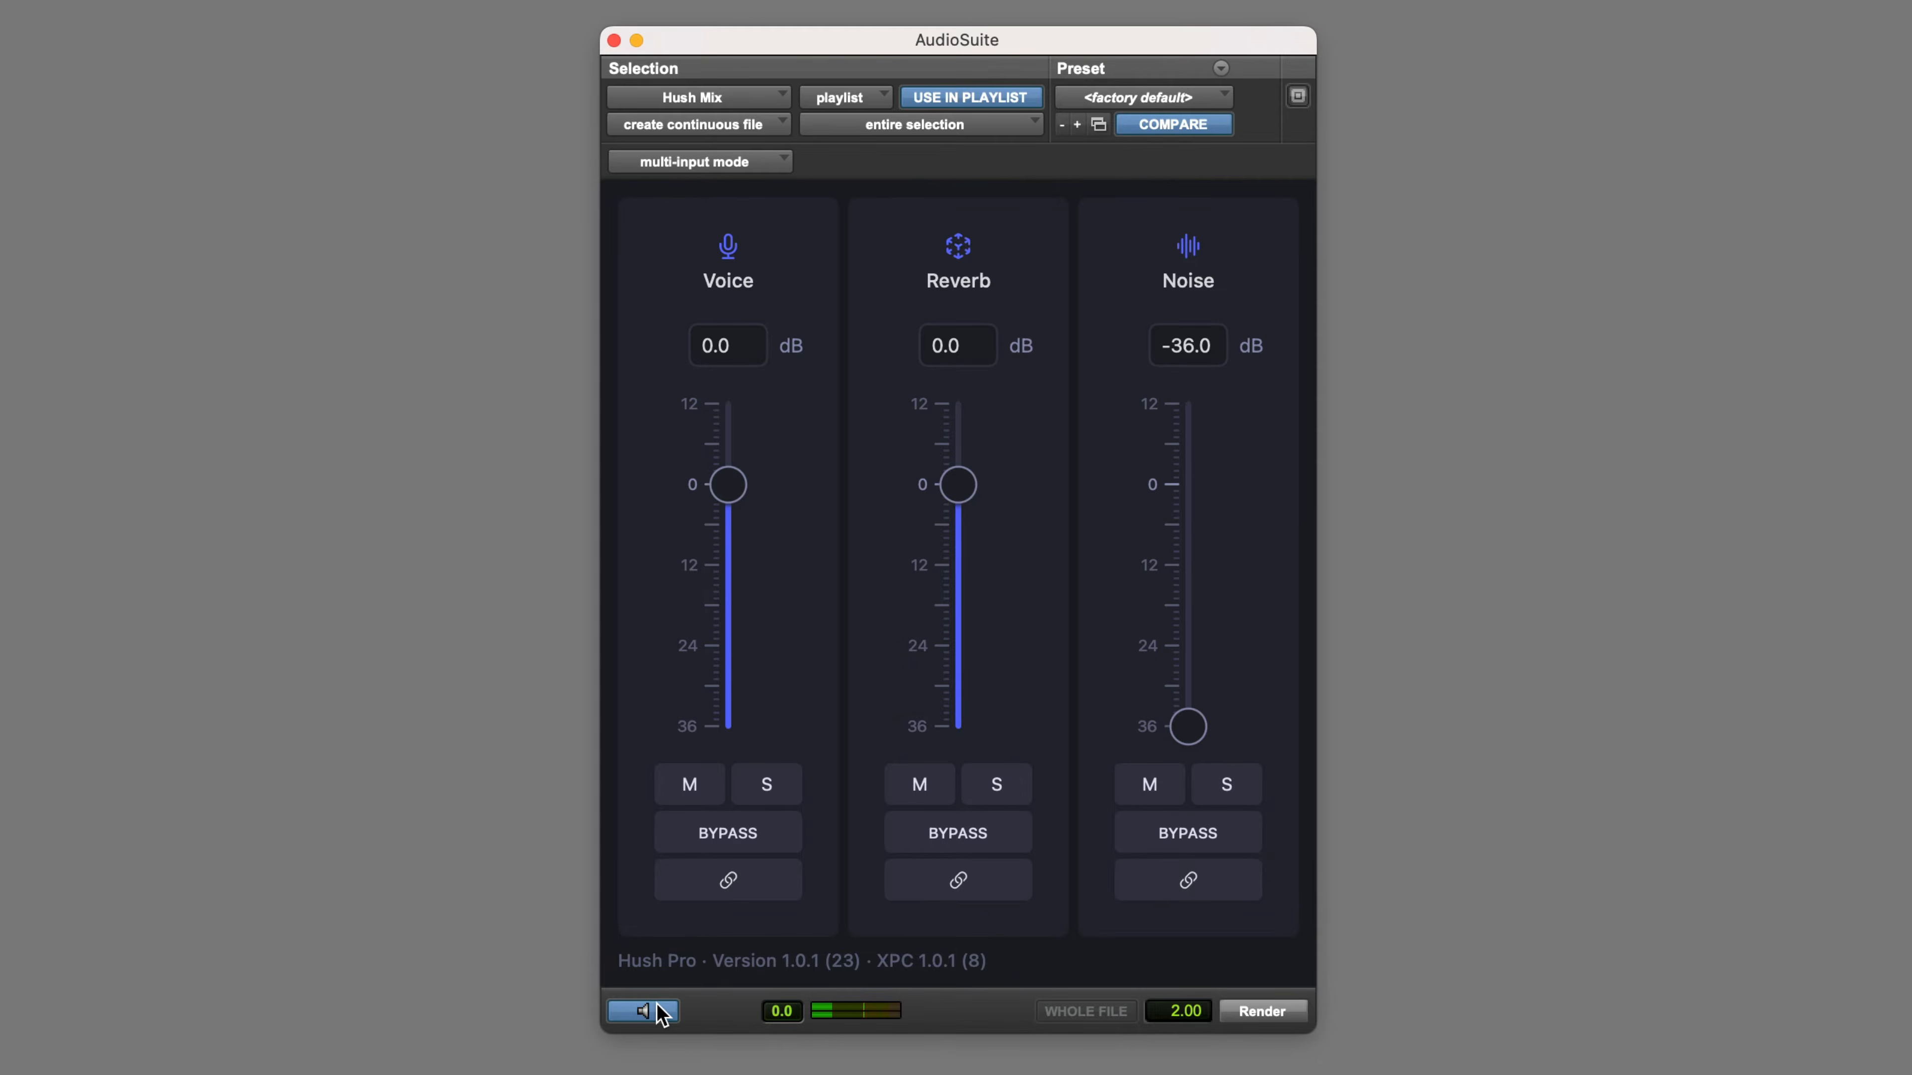
Solo the noise at 0 dB to hear the isolated hum, then unsolo it and return its level to -36 dB
{"action": "left_click", "coordinate": [1231, 792]}
{"action": "left_click_drag", "start_coordinate": [1189, 727], "coordinate": [1186, 517]}
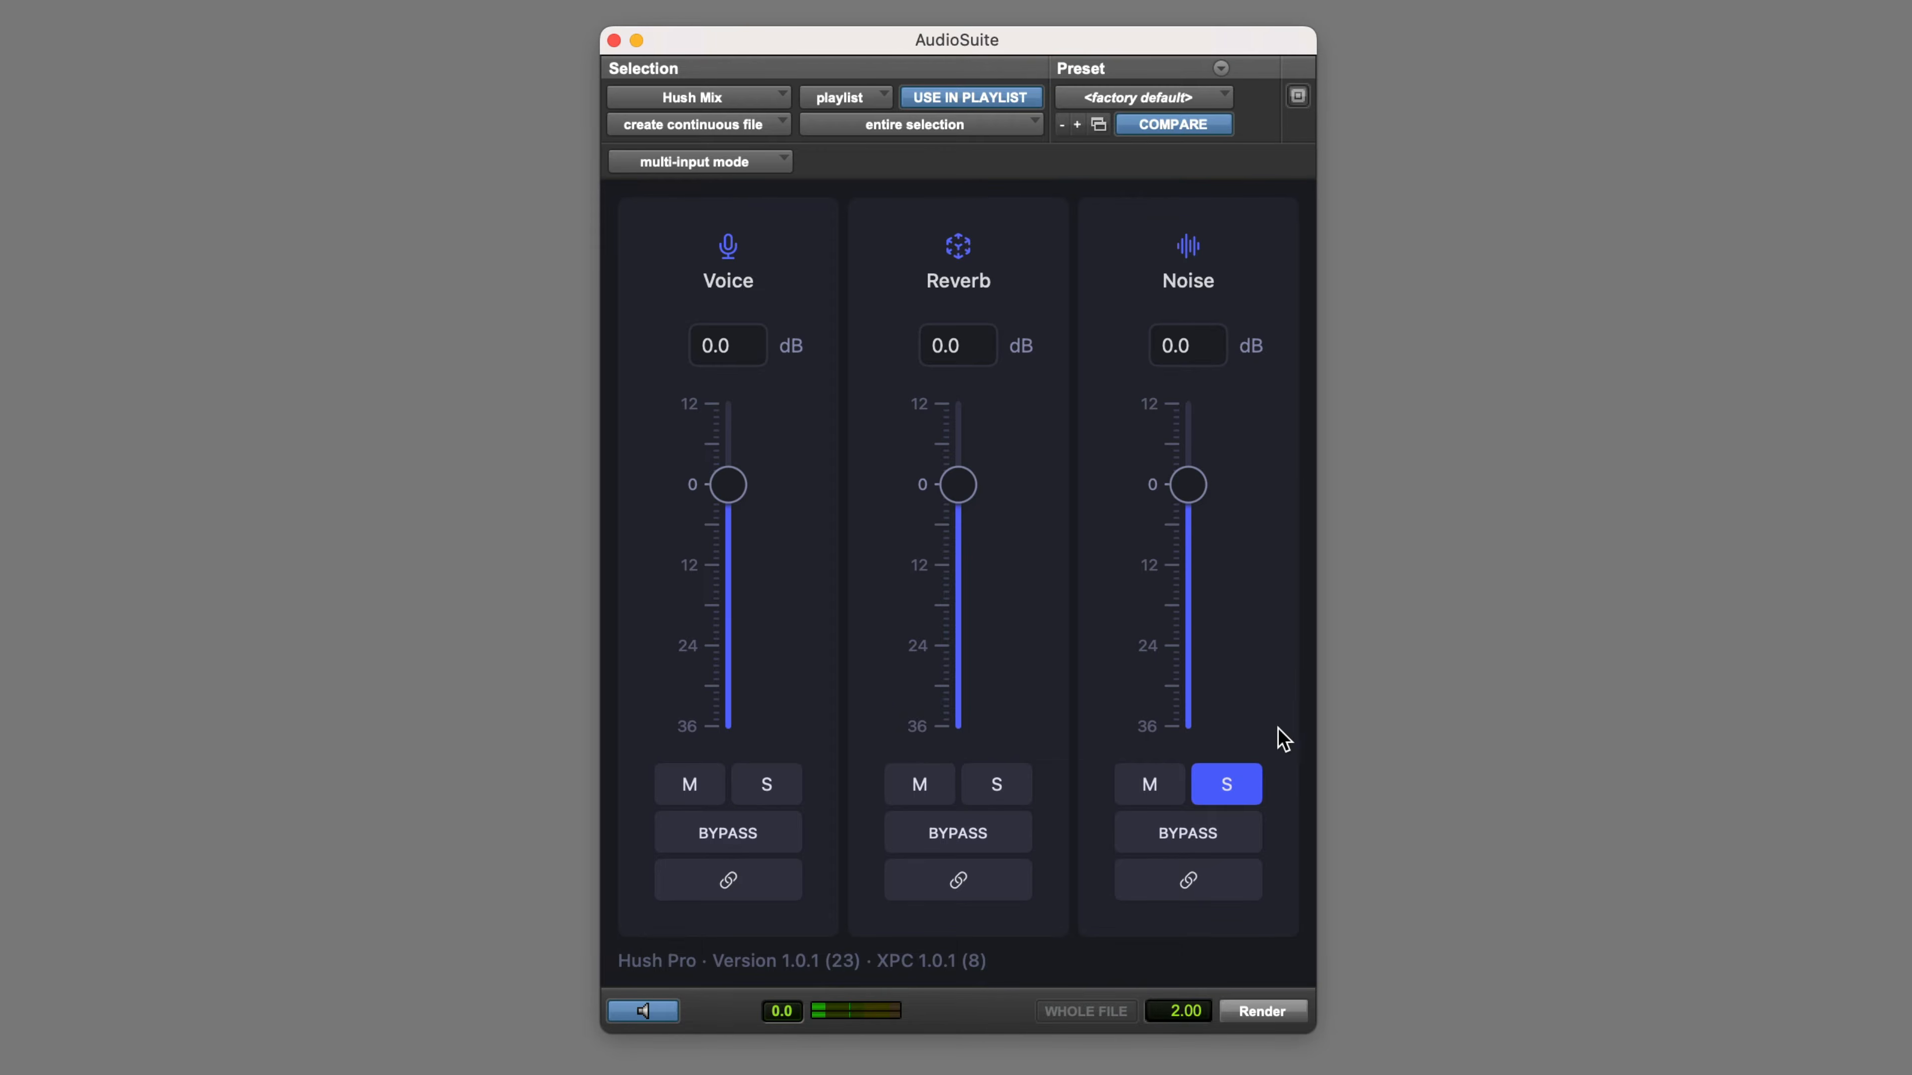
{"action": "left_click", "coordinate": [1242, 785]}
{"action": "left_click_drag", "start_coordinate": [1178, 486], "coordinate": [1174, 758]}
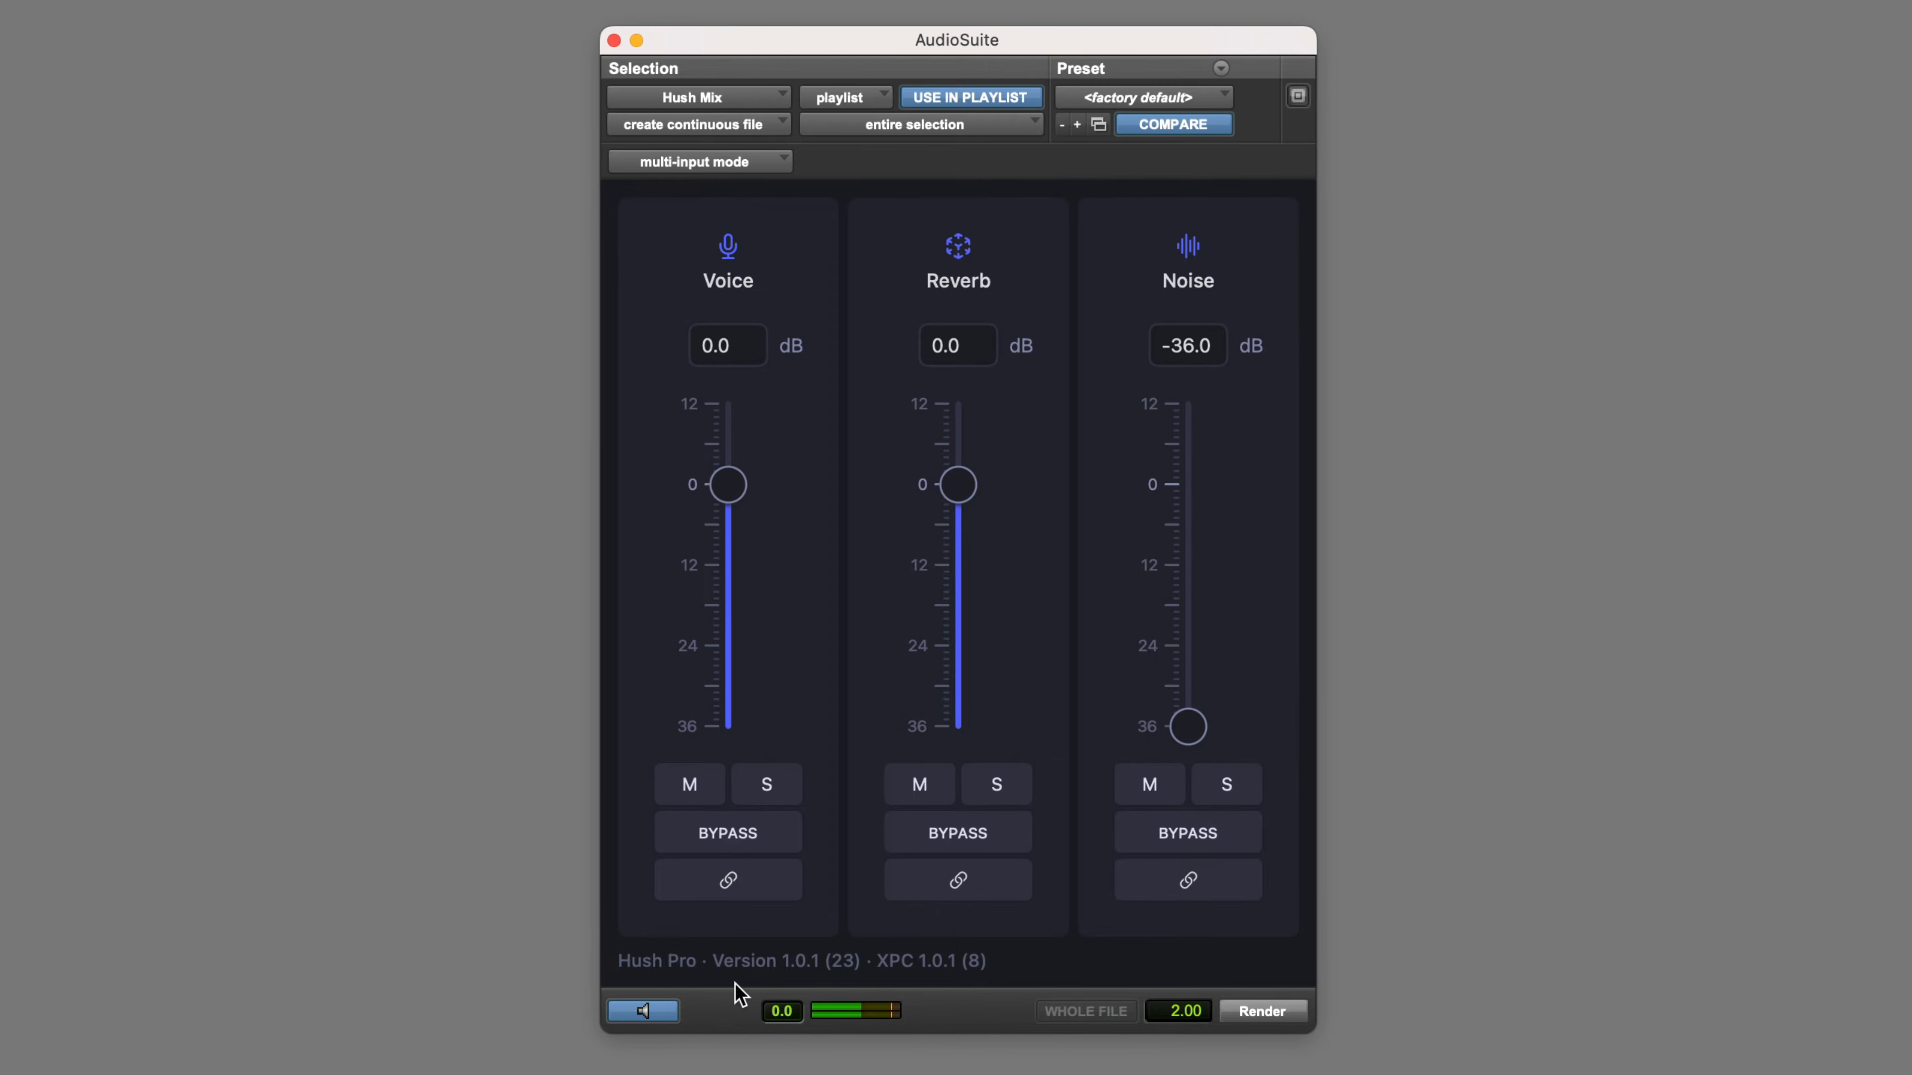
Stop the preview, render the Humming clip, and play back the result
{"action": "left_click", "coordinate": [644, 1011]}
{"action": "left_click", "coordinate": [1262, 1011]}
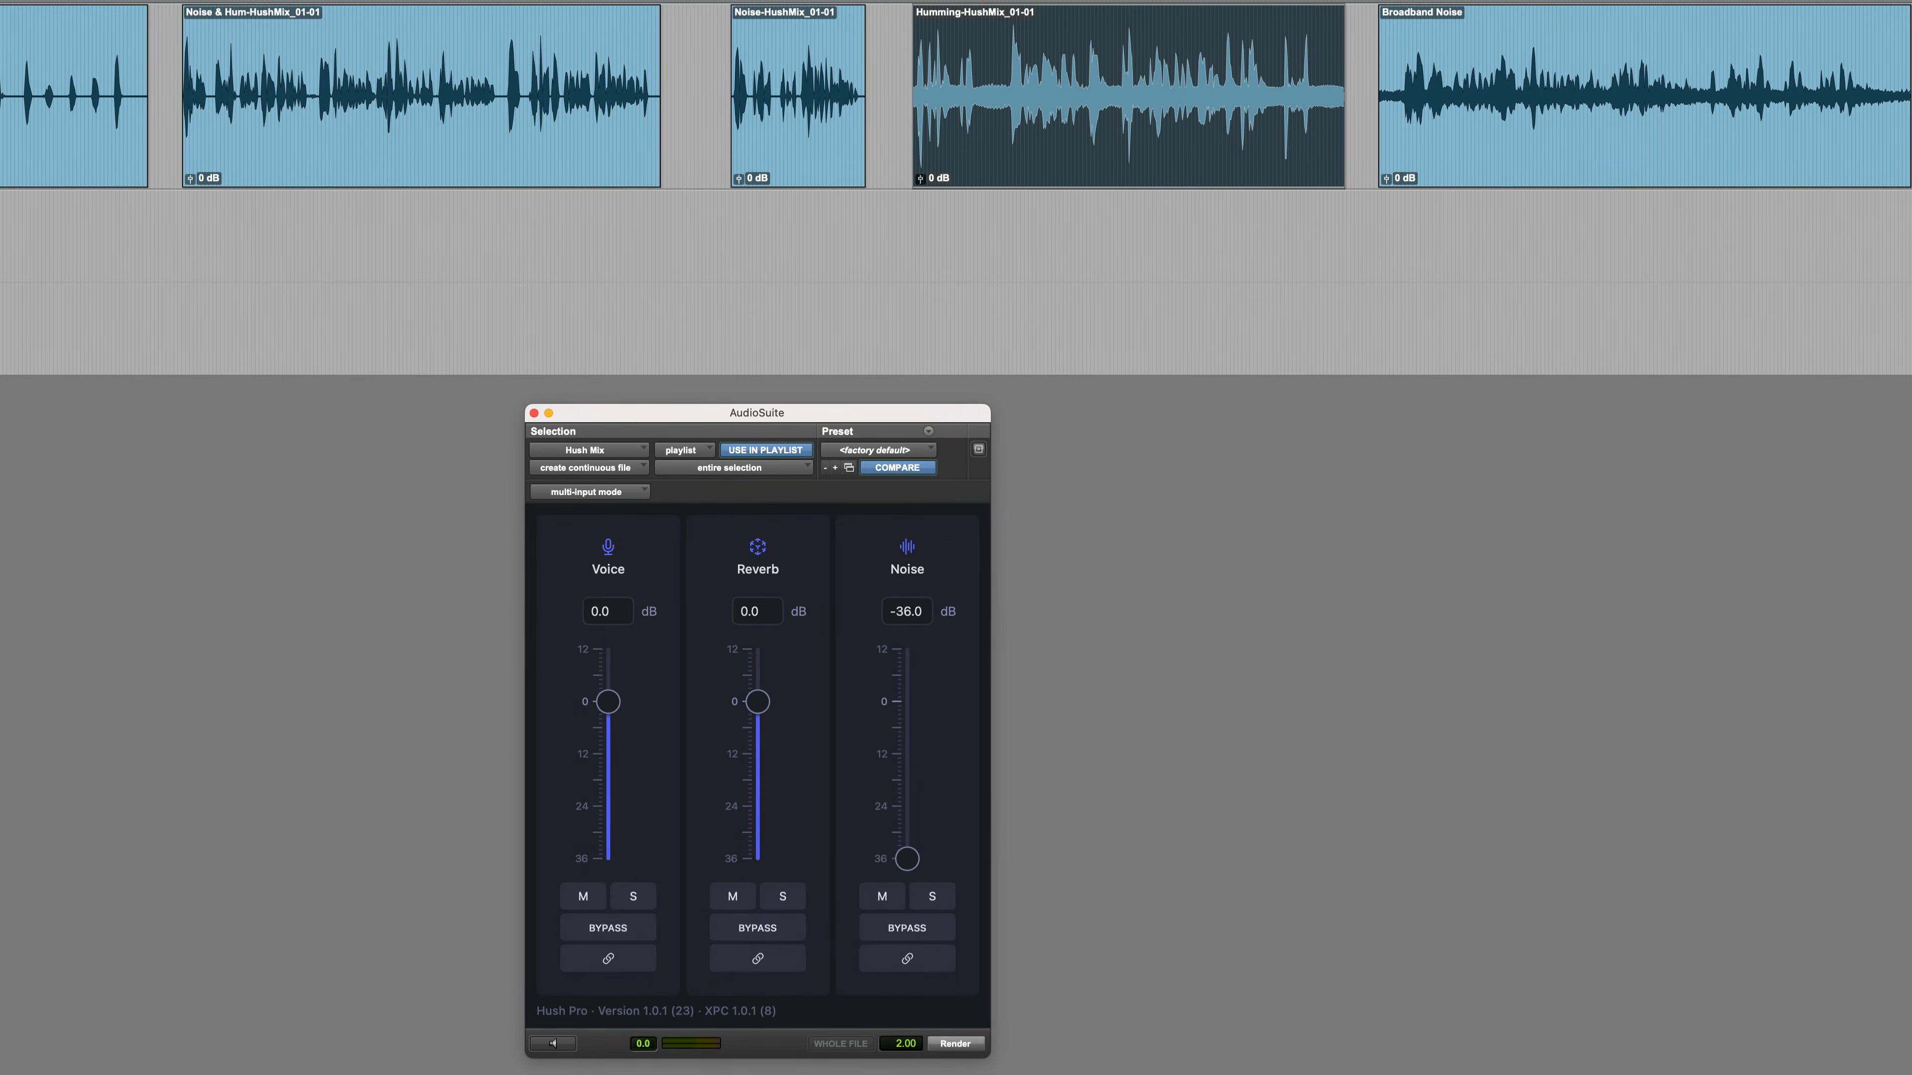
{"action": "key", "text": "space"}
{"action": "key", "text": "space"}
Select the Broadband Noise clip and listen to it untreated
{"action": "scroll", "coordinate": [948, 161], "scroll_direction": "right", "scroll_amount": 3}
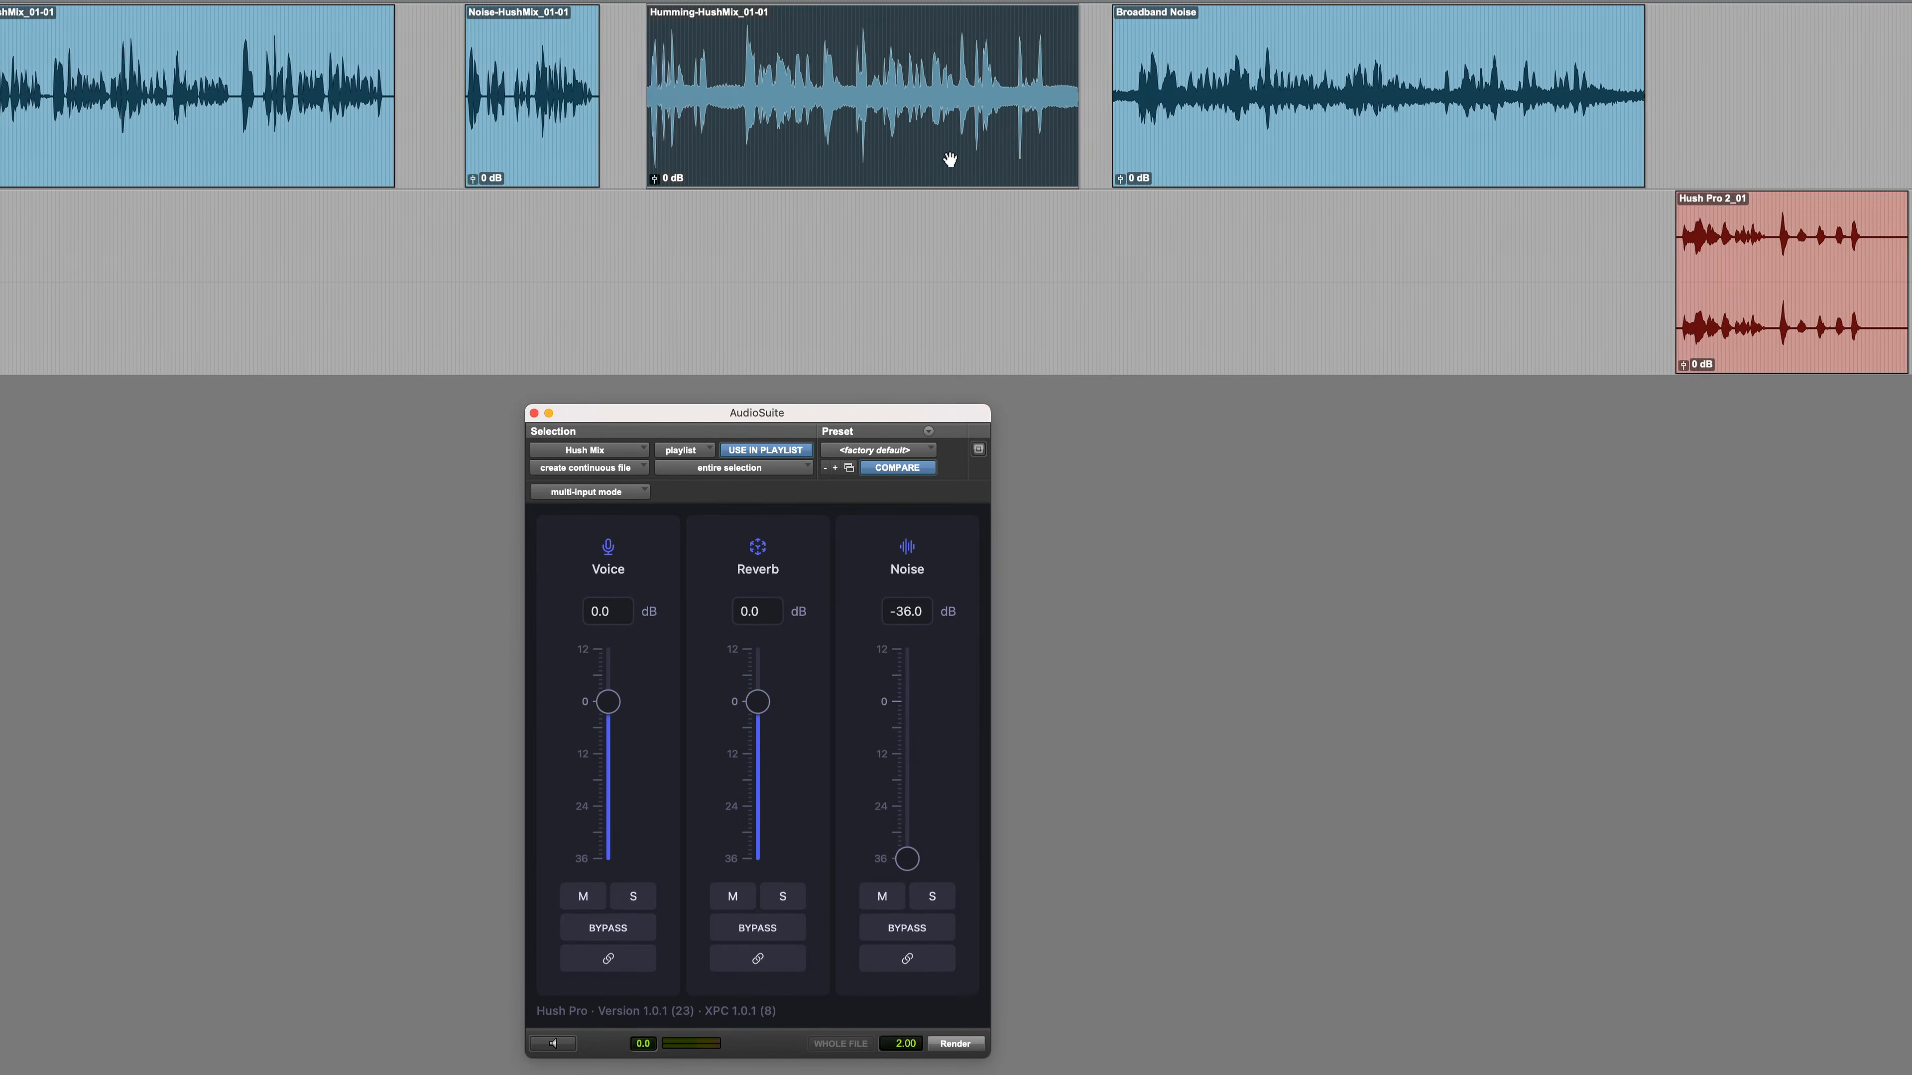
{"action": "scroll", "coordinate": [782, 133], "scroll_direction": "right", "scroll_amount": 8}
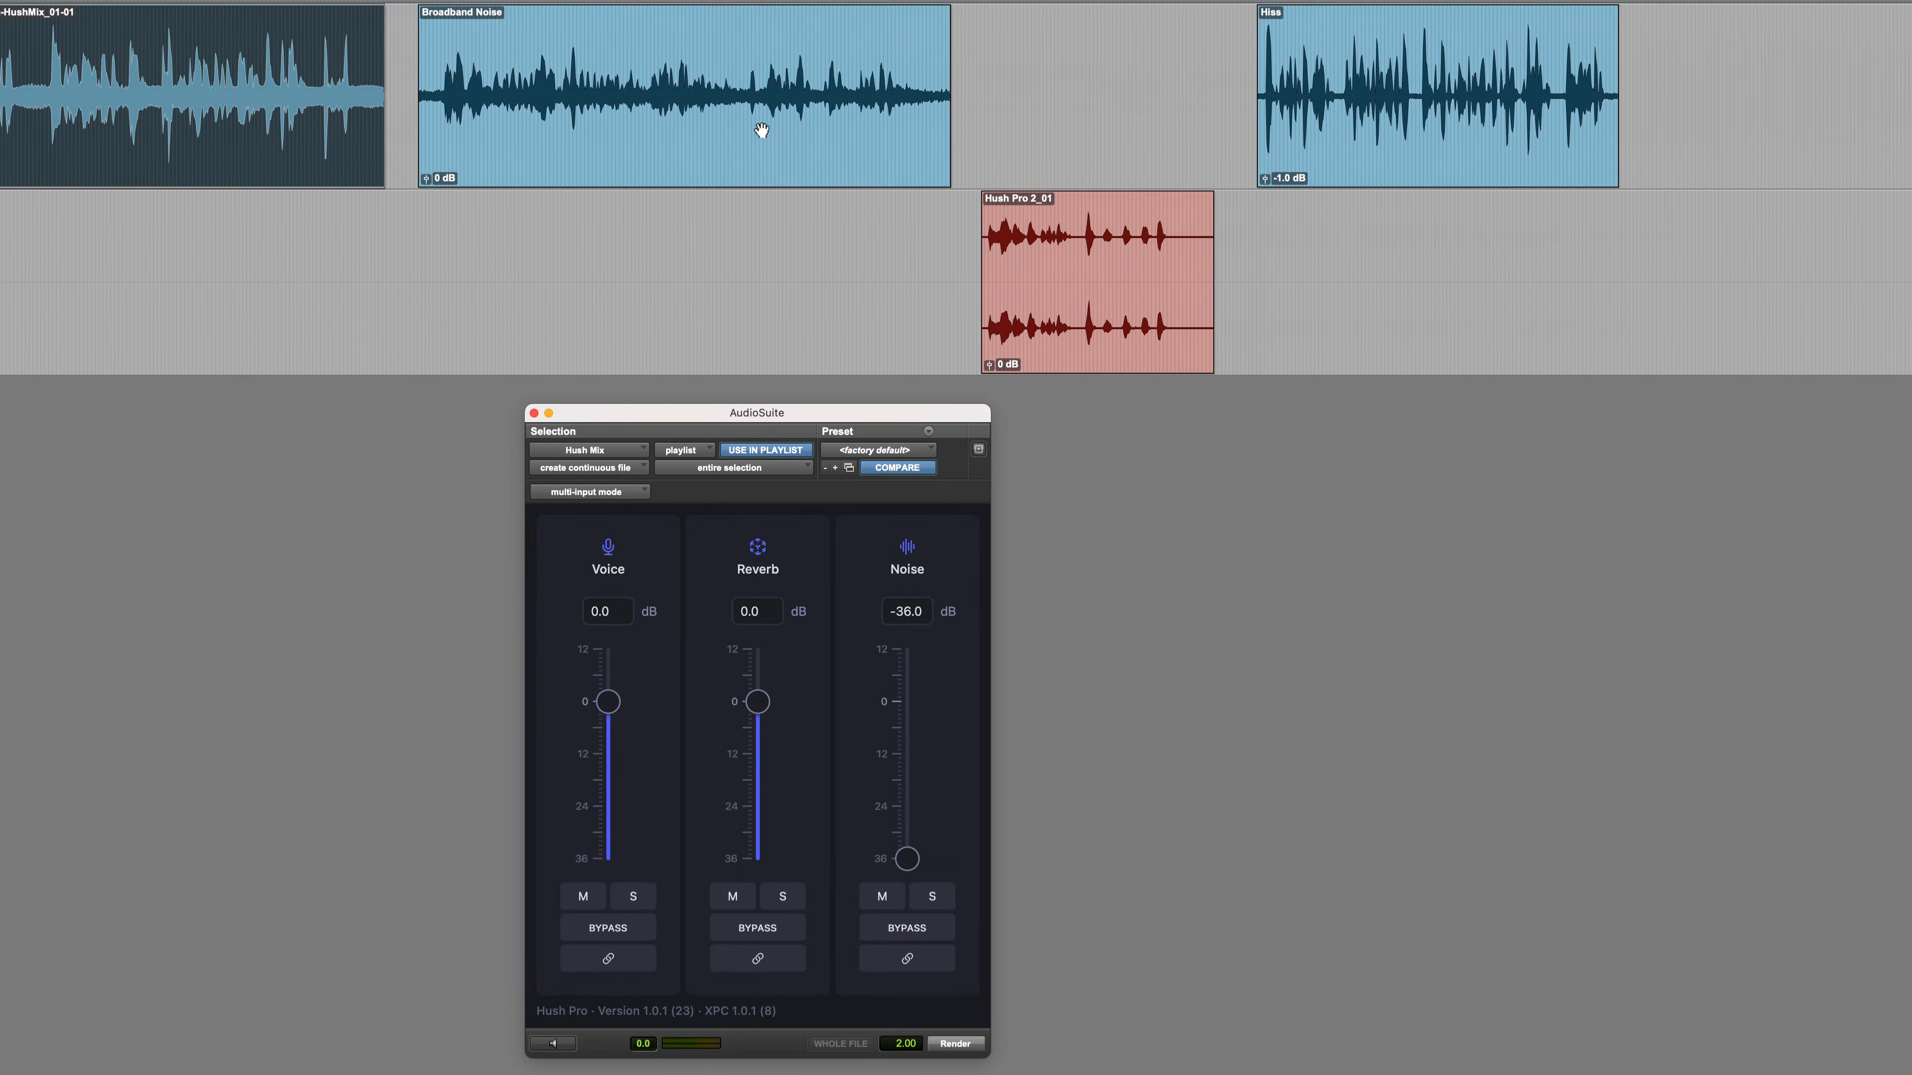
{"action": "scroll", "coordinate": [452, 132], "scroll_direction": "right", "scroll_amount": 2}
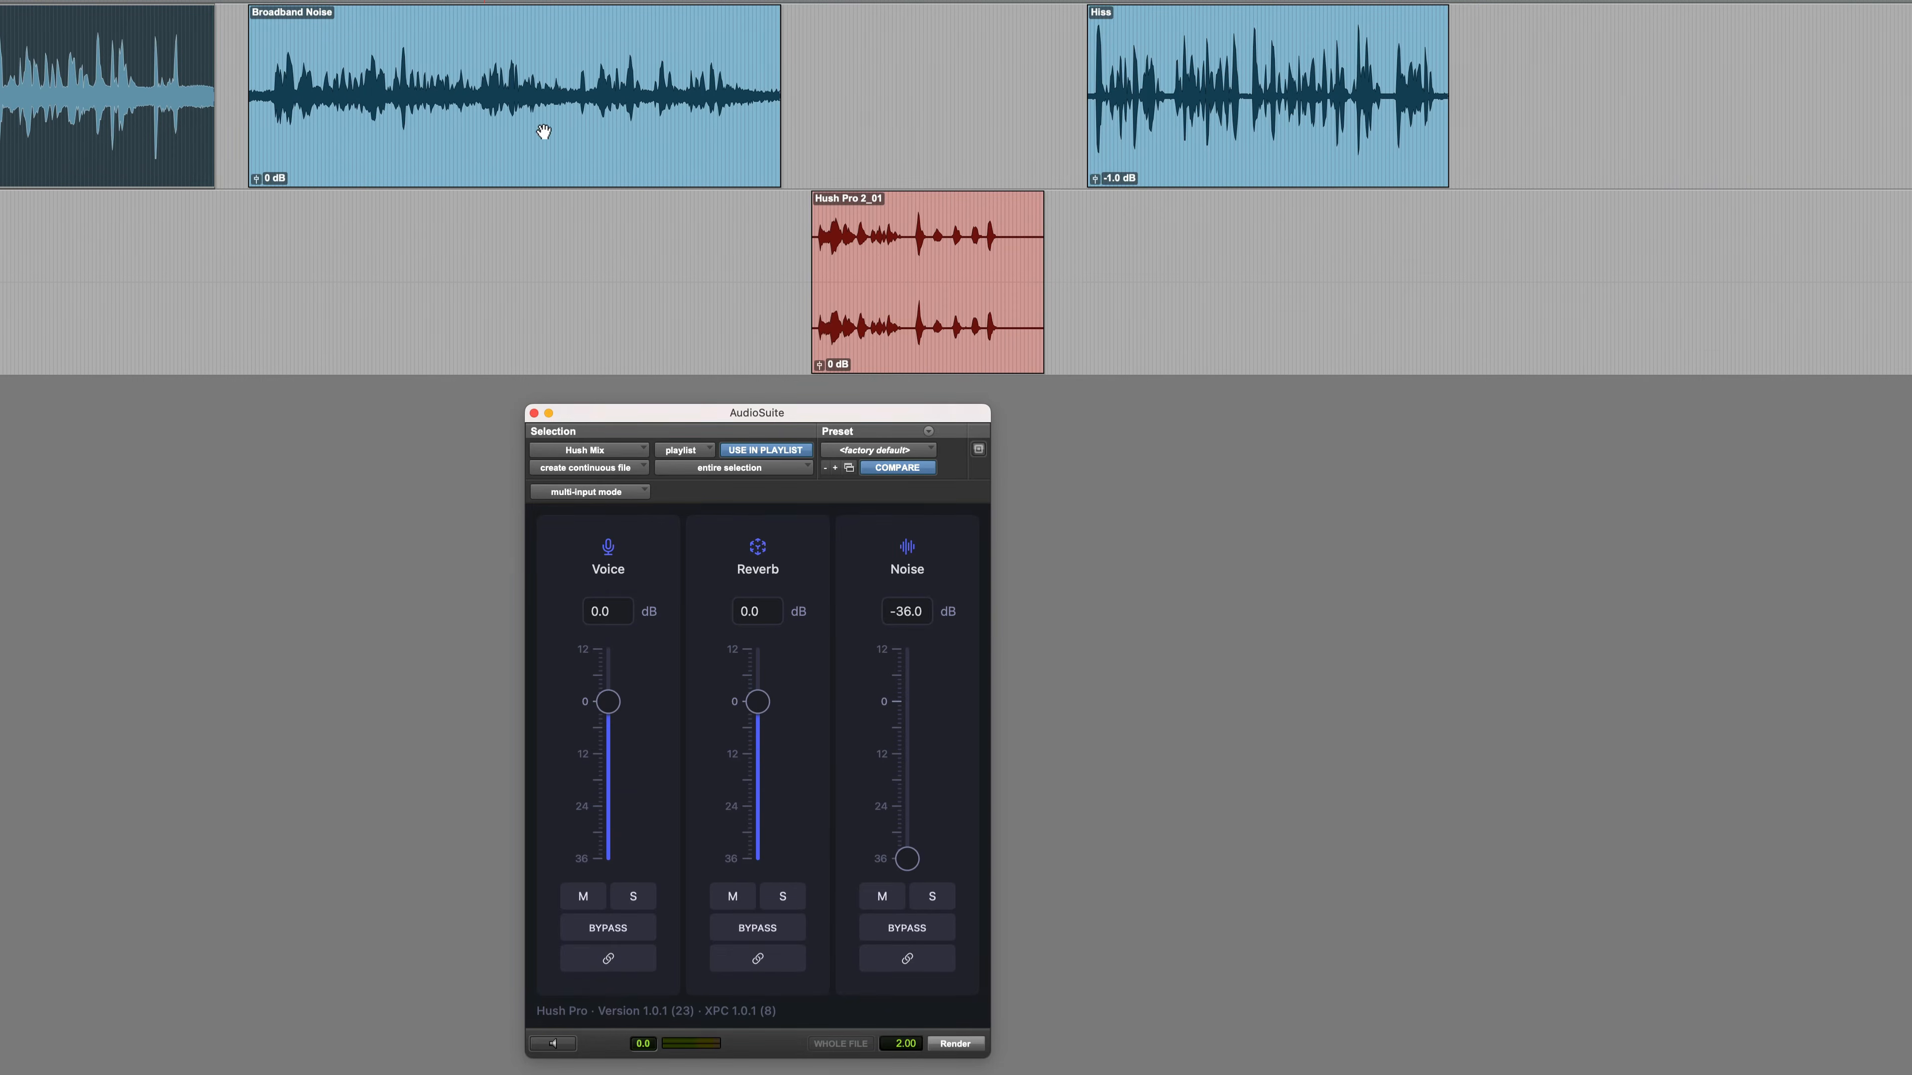
{"action": "left_click", "coordinate": [365, 120]}
{"action": "key", "text": "space"}
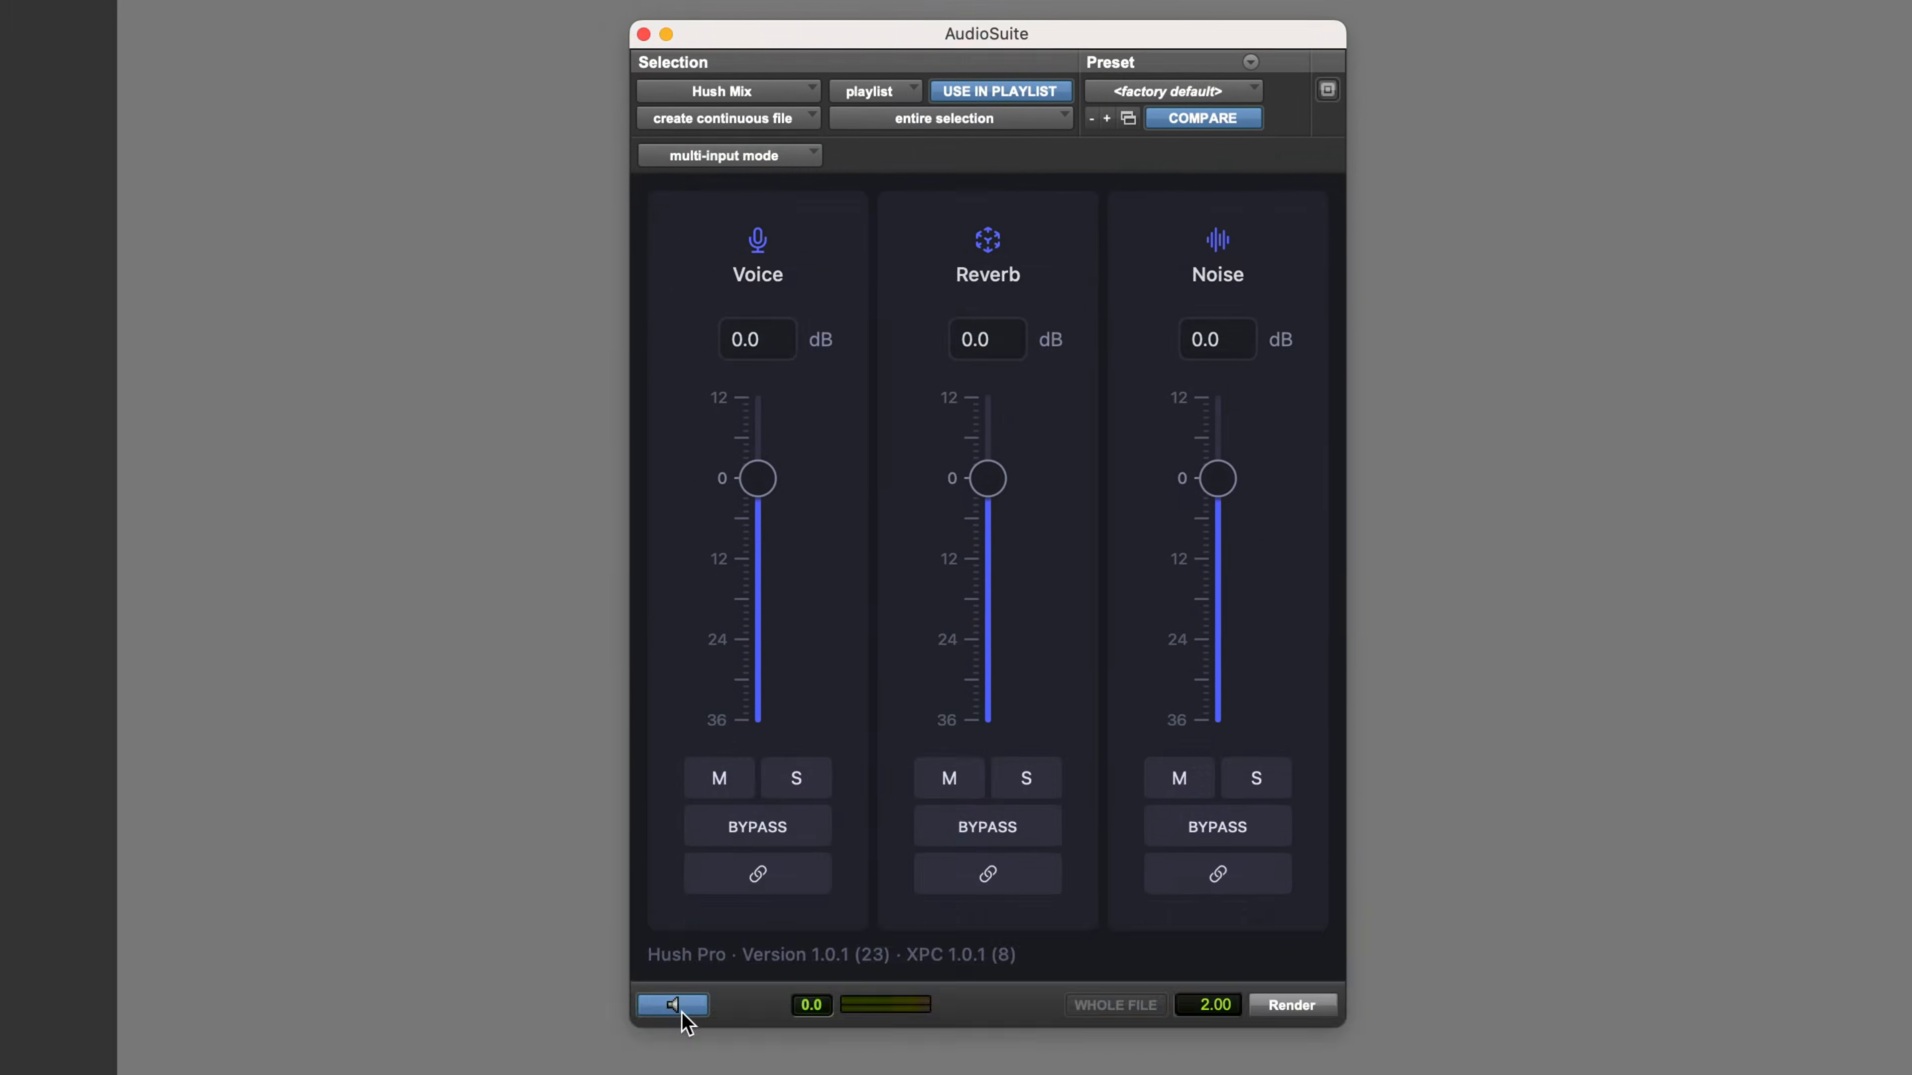
Lower the Broadband Noise clip's noise level to -36 dB during preview and render the clip
{"action": "left_click_drag", "start_coordinate": [1218, 476], "coordinate": [1221, 748]}
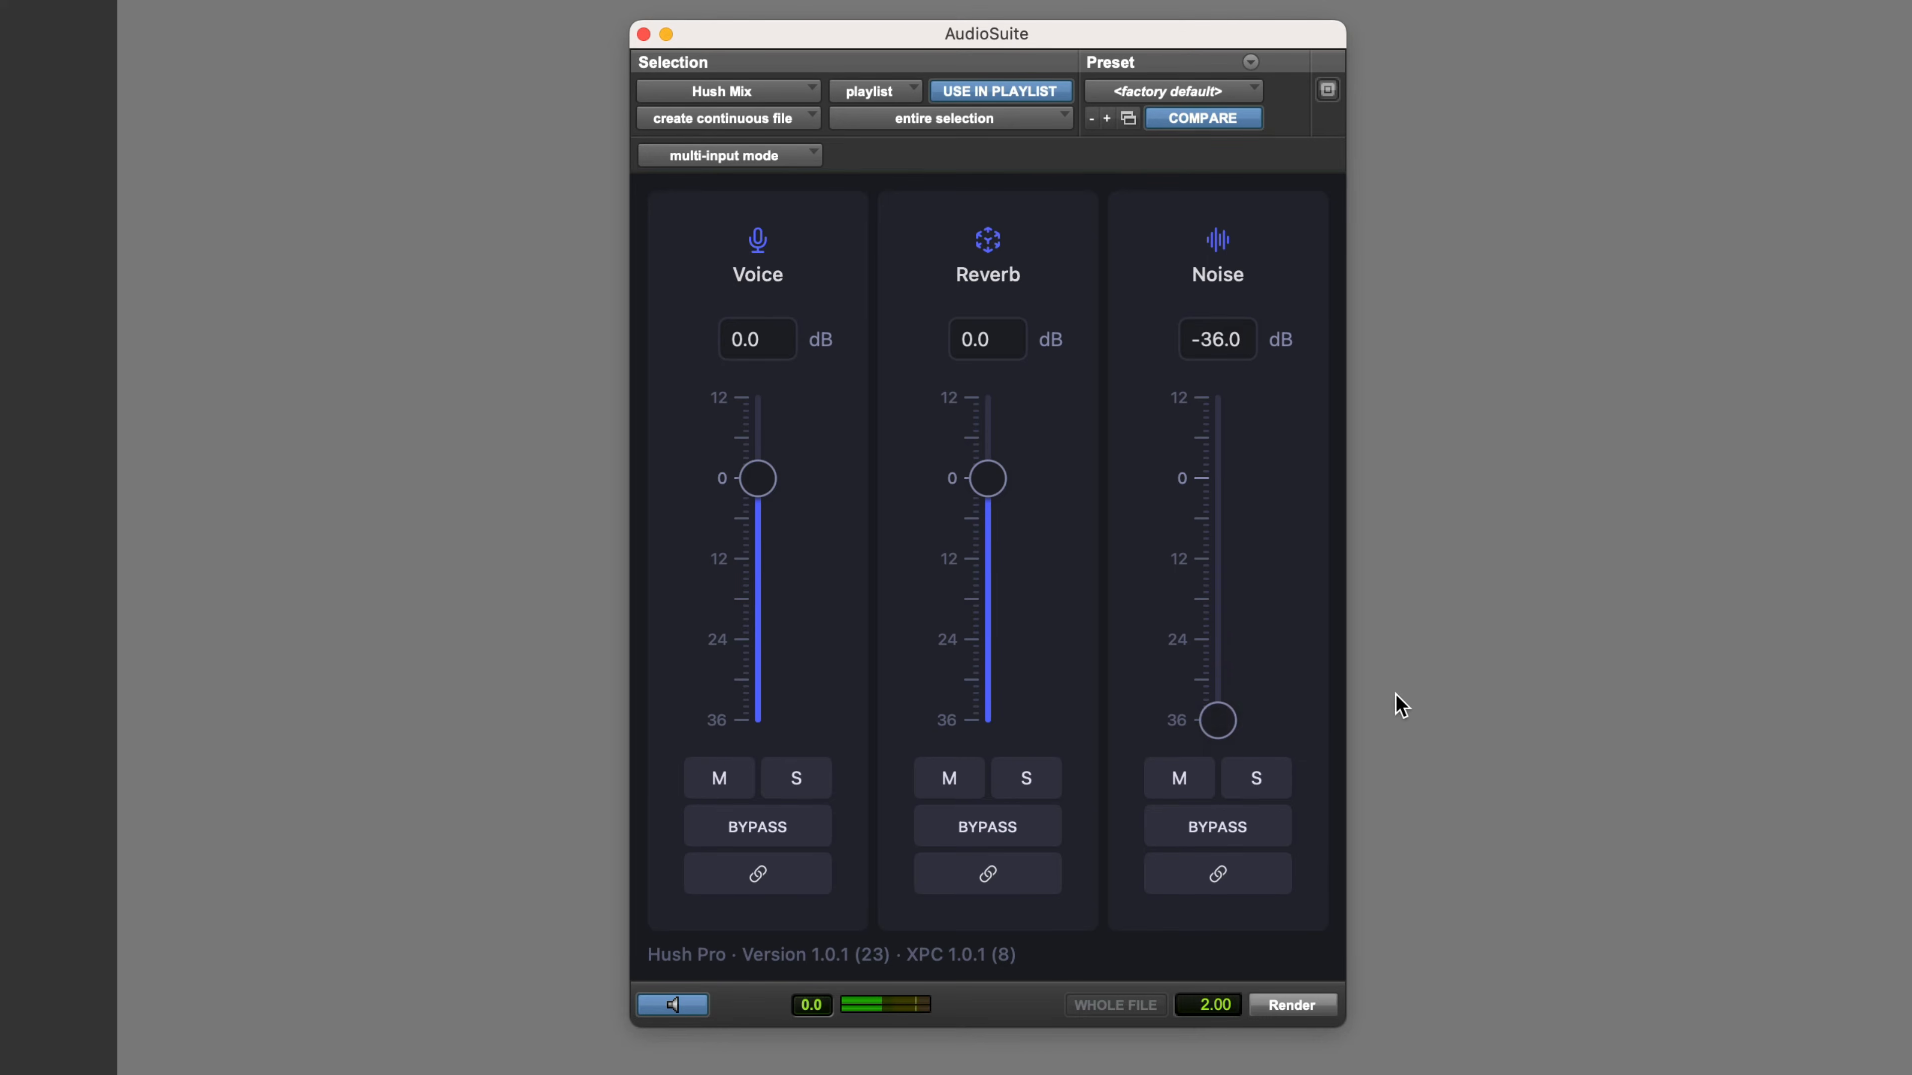
{"action": "left_click", "coordinate": [687, 1007]}
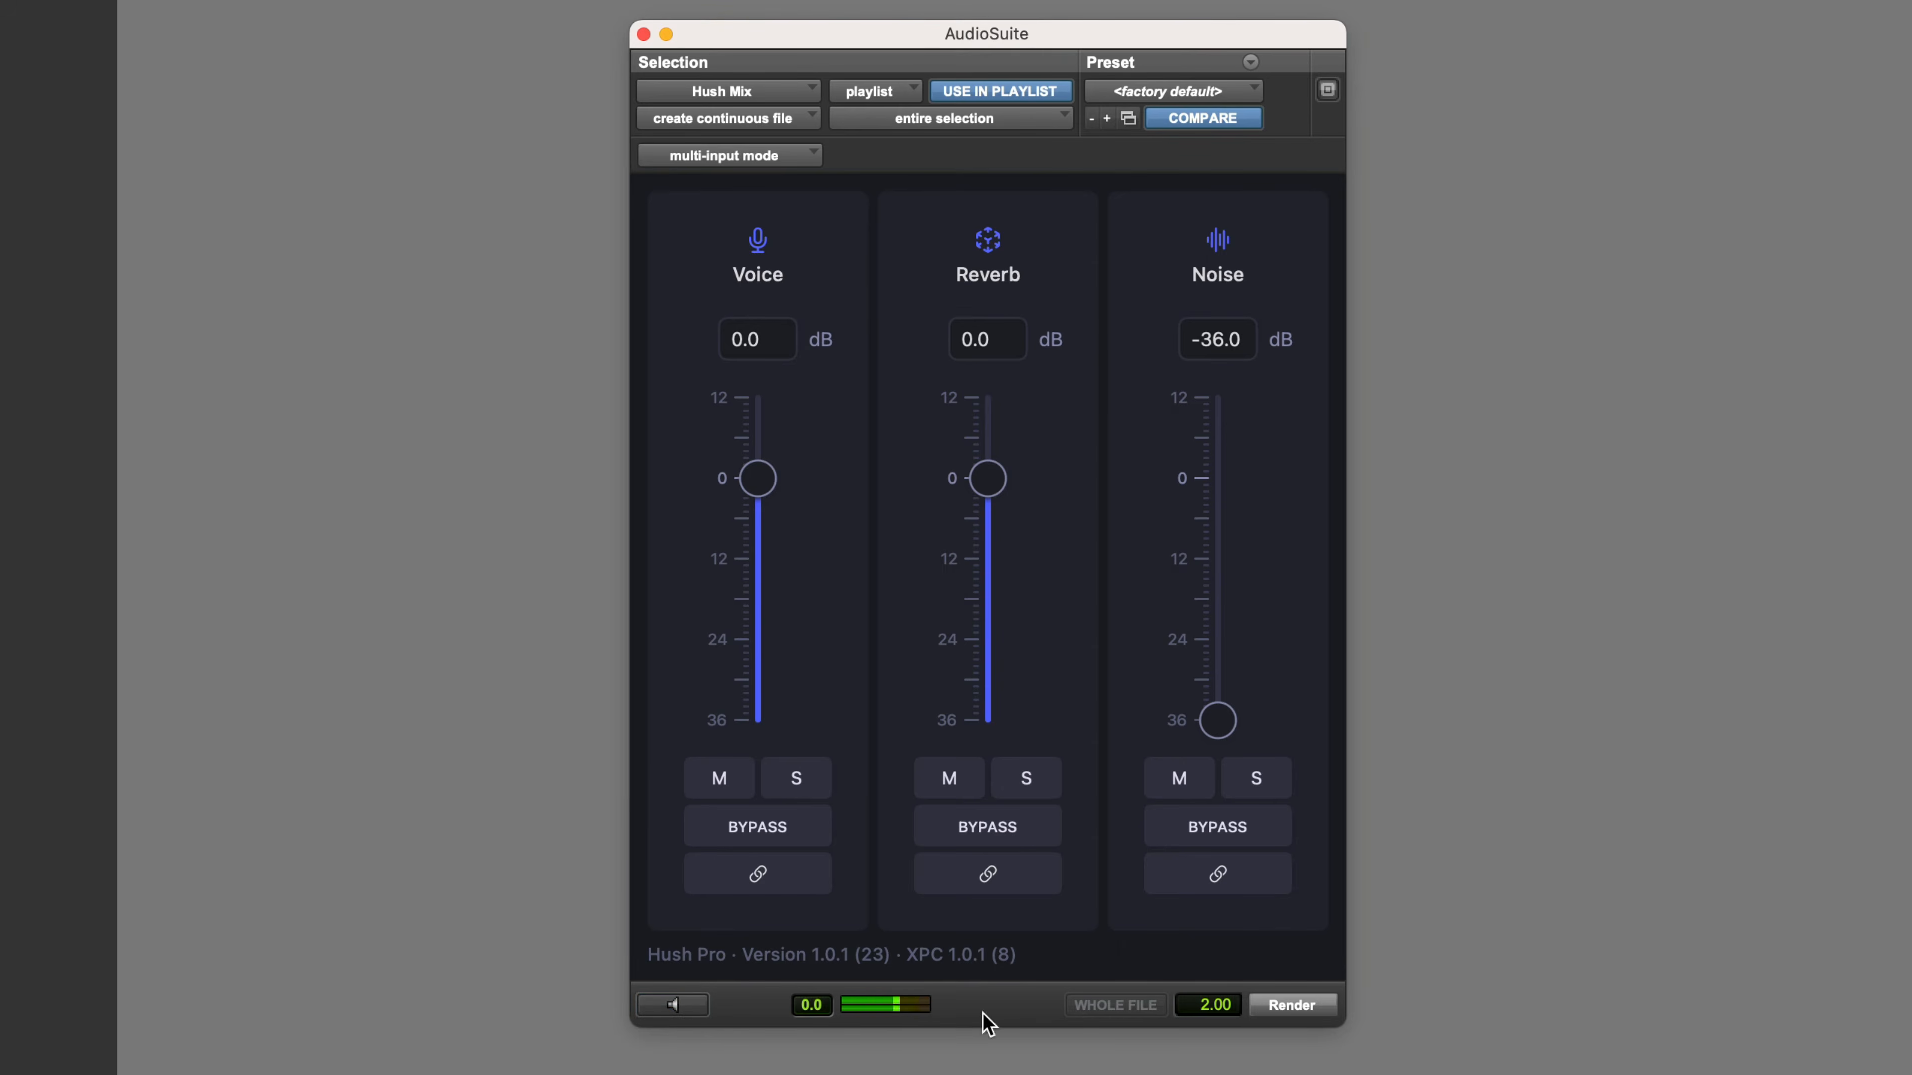
{"action": "left_click", "coordinate": [1279, 1006]}
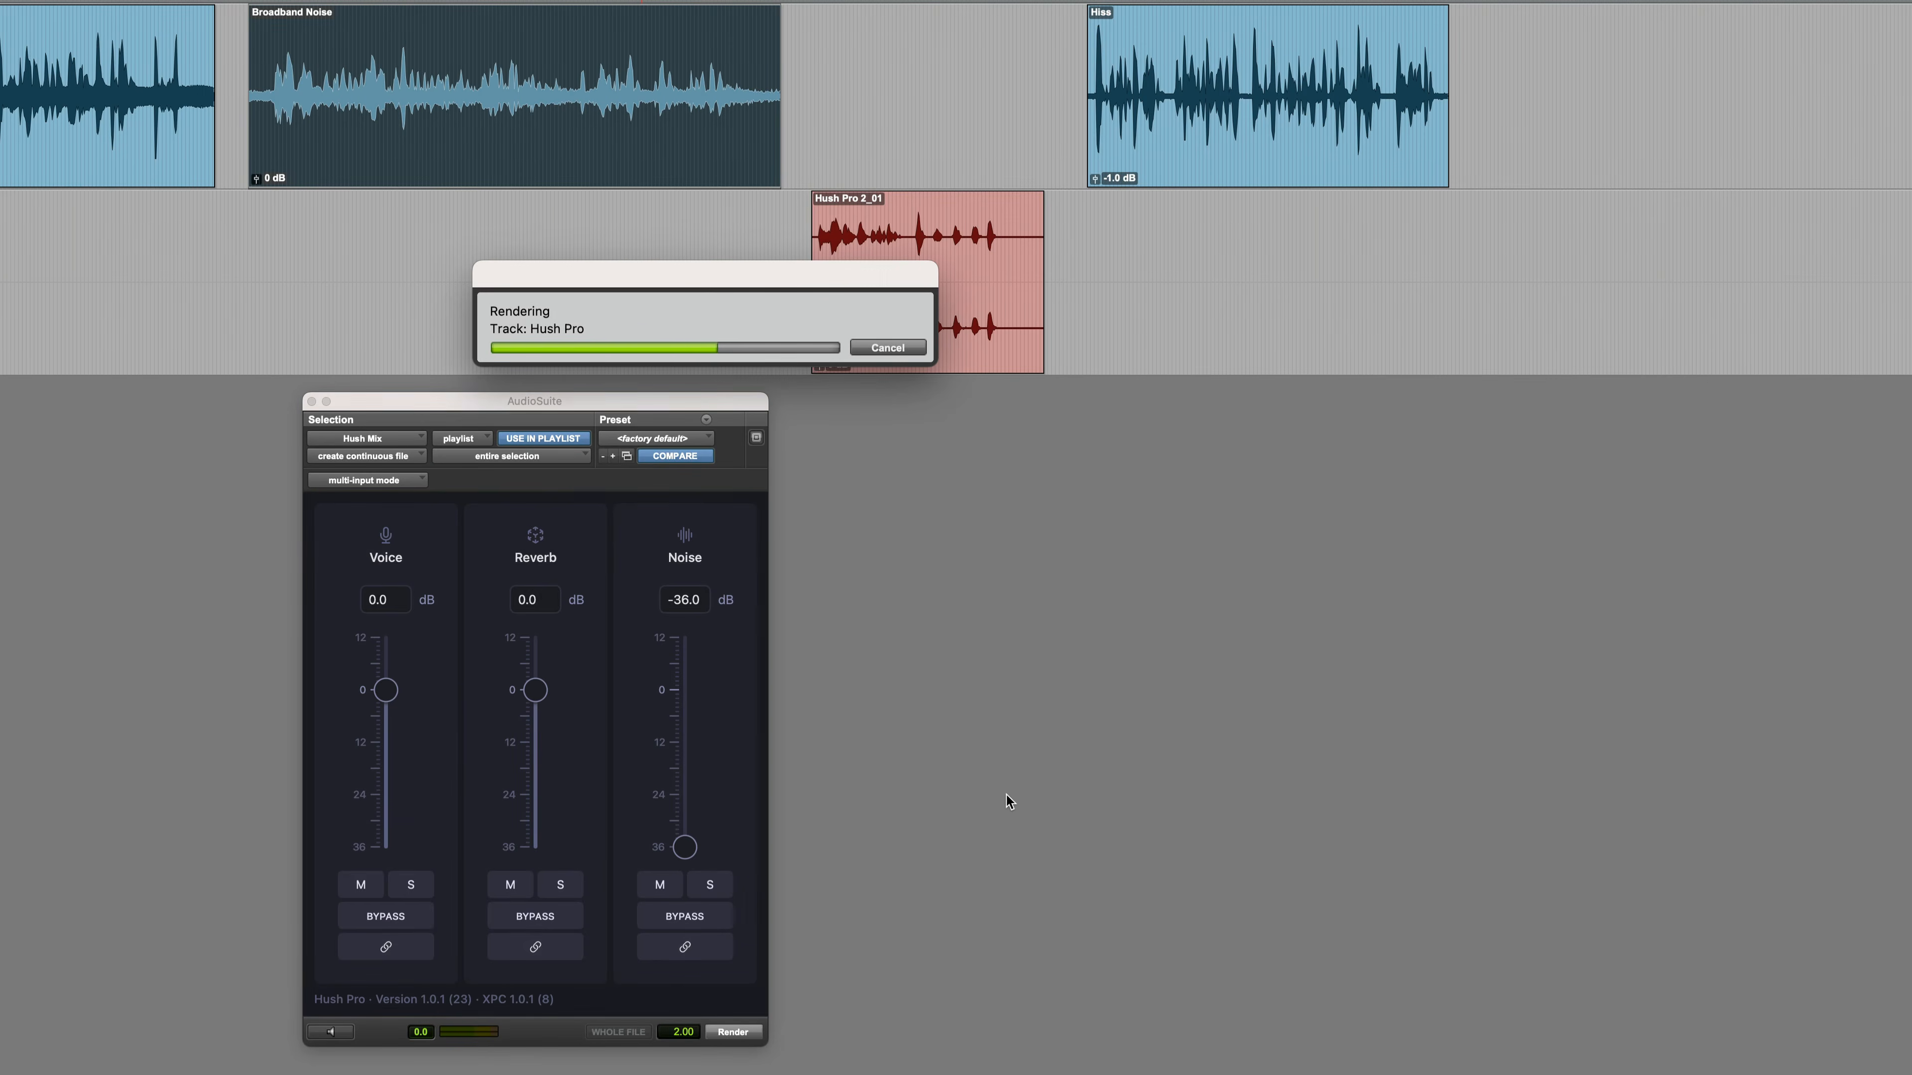
Select the Hush Pro 2_01 clip, reset the noise level to 0 dB, and move the Hush Mix window below the clip
{"action": "left_click", "coordinate": [935, 354]}
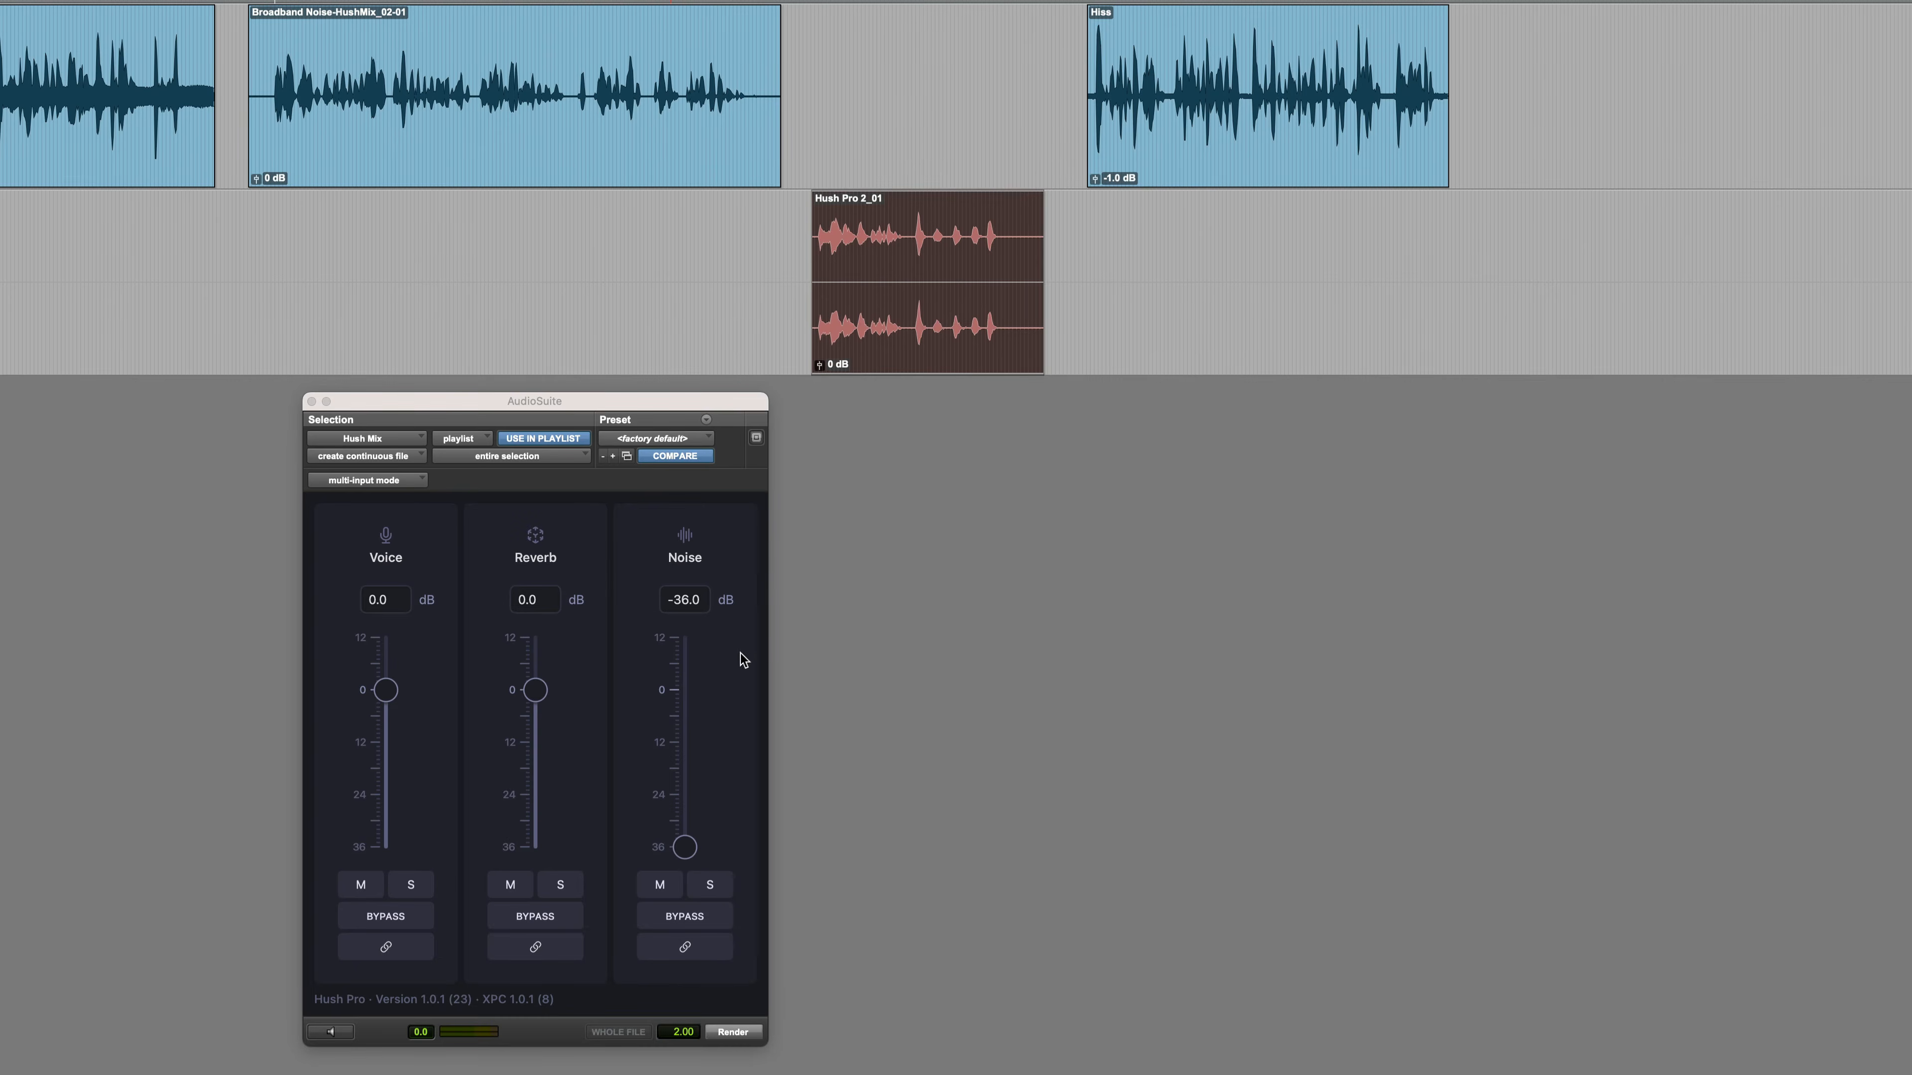
{"action": "left_click", "coordinate": [682, 847]}
{"action": "left_click", "coordinate": [681, 847], "text": "alt"}
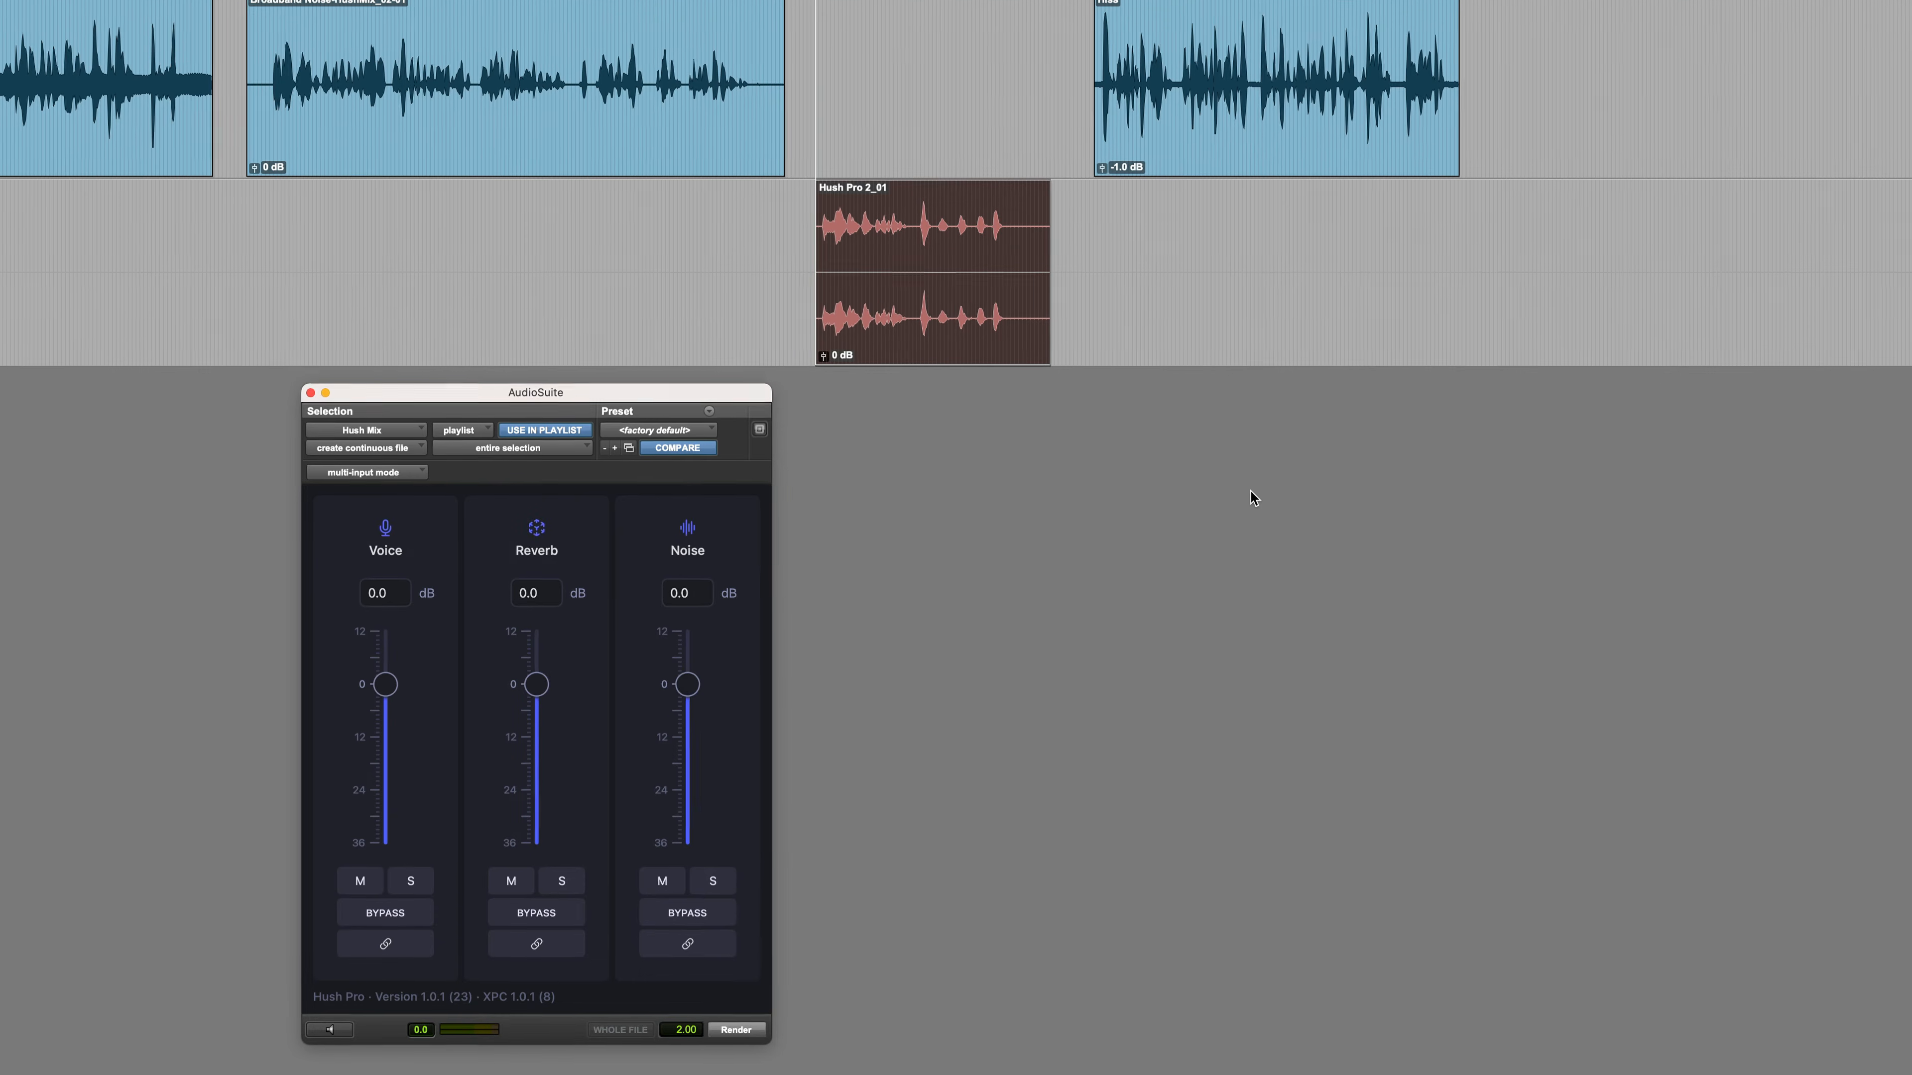
{"action": "left_click_drag", "start_coordinate": [704, 404], "coordinate": [1047, 440]}
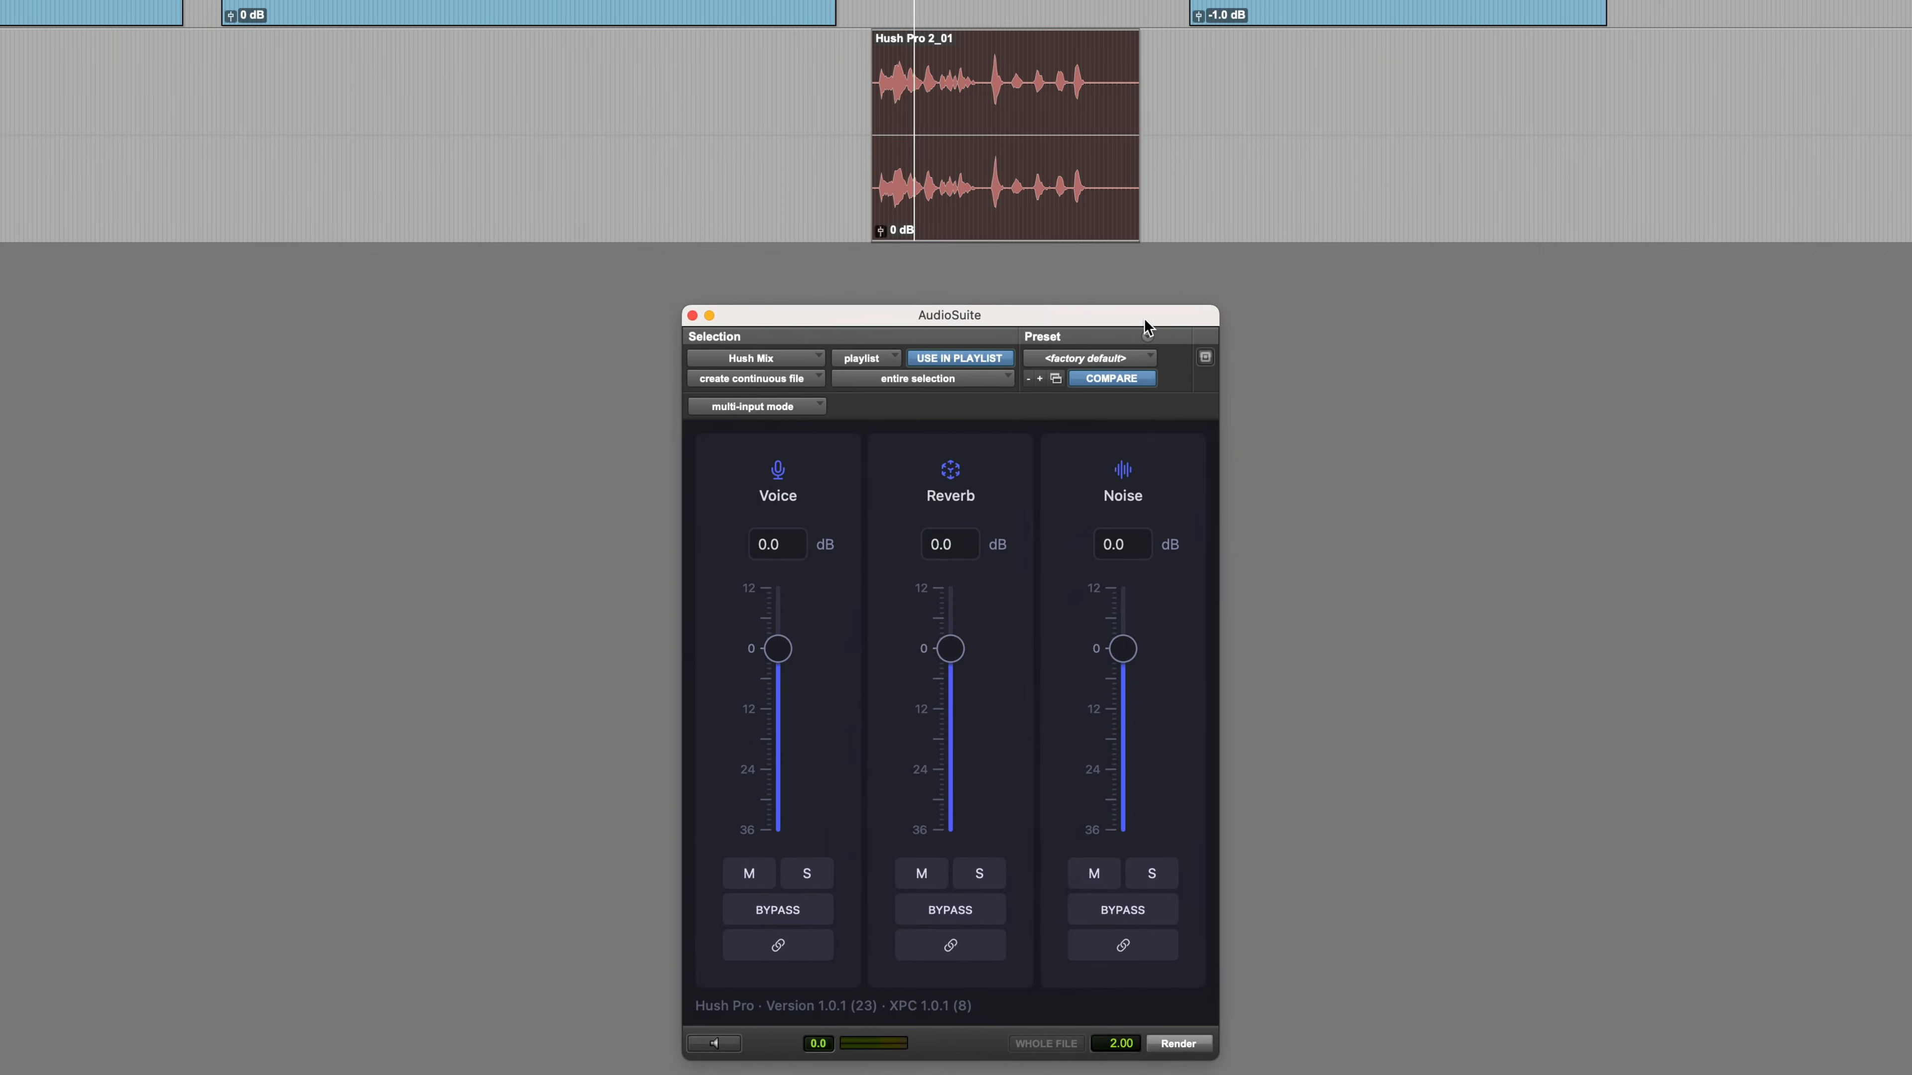
{"action": "left_click_drag", "start_coordinate": [1144, 328], "coordinate": [1185, 314]}
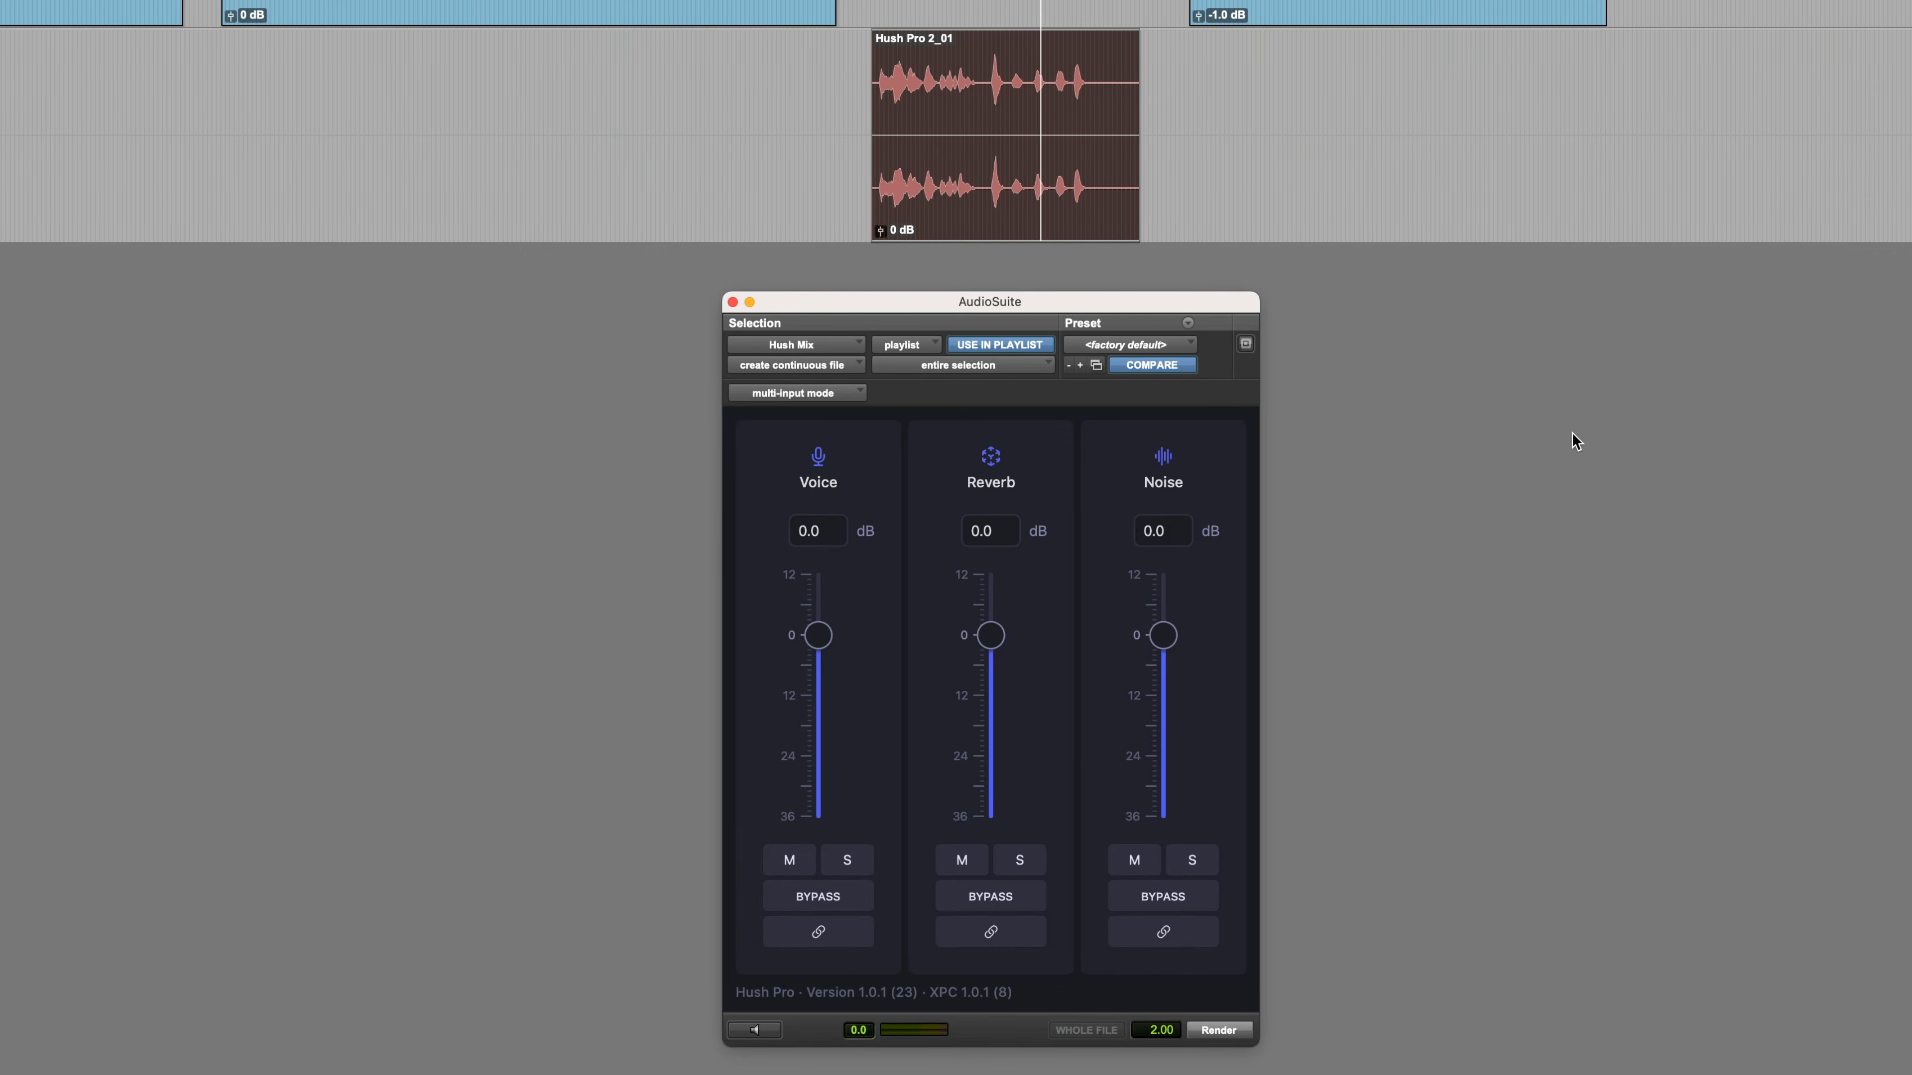
Play back the untreated Hush Pro 2_01 clip and start its Hush Mix preview
{"action": "key", "text": "space"}
{"action": "key", "text": "space"}
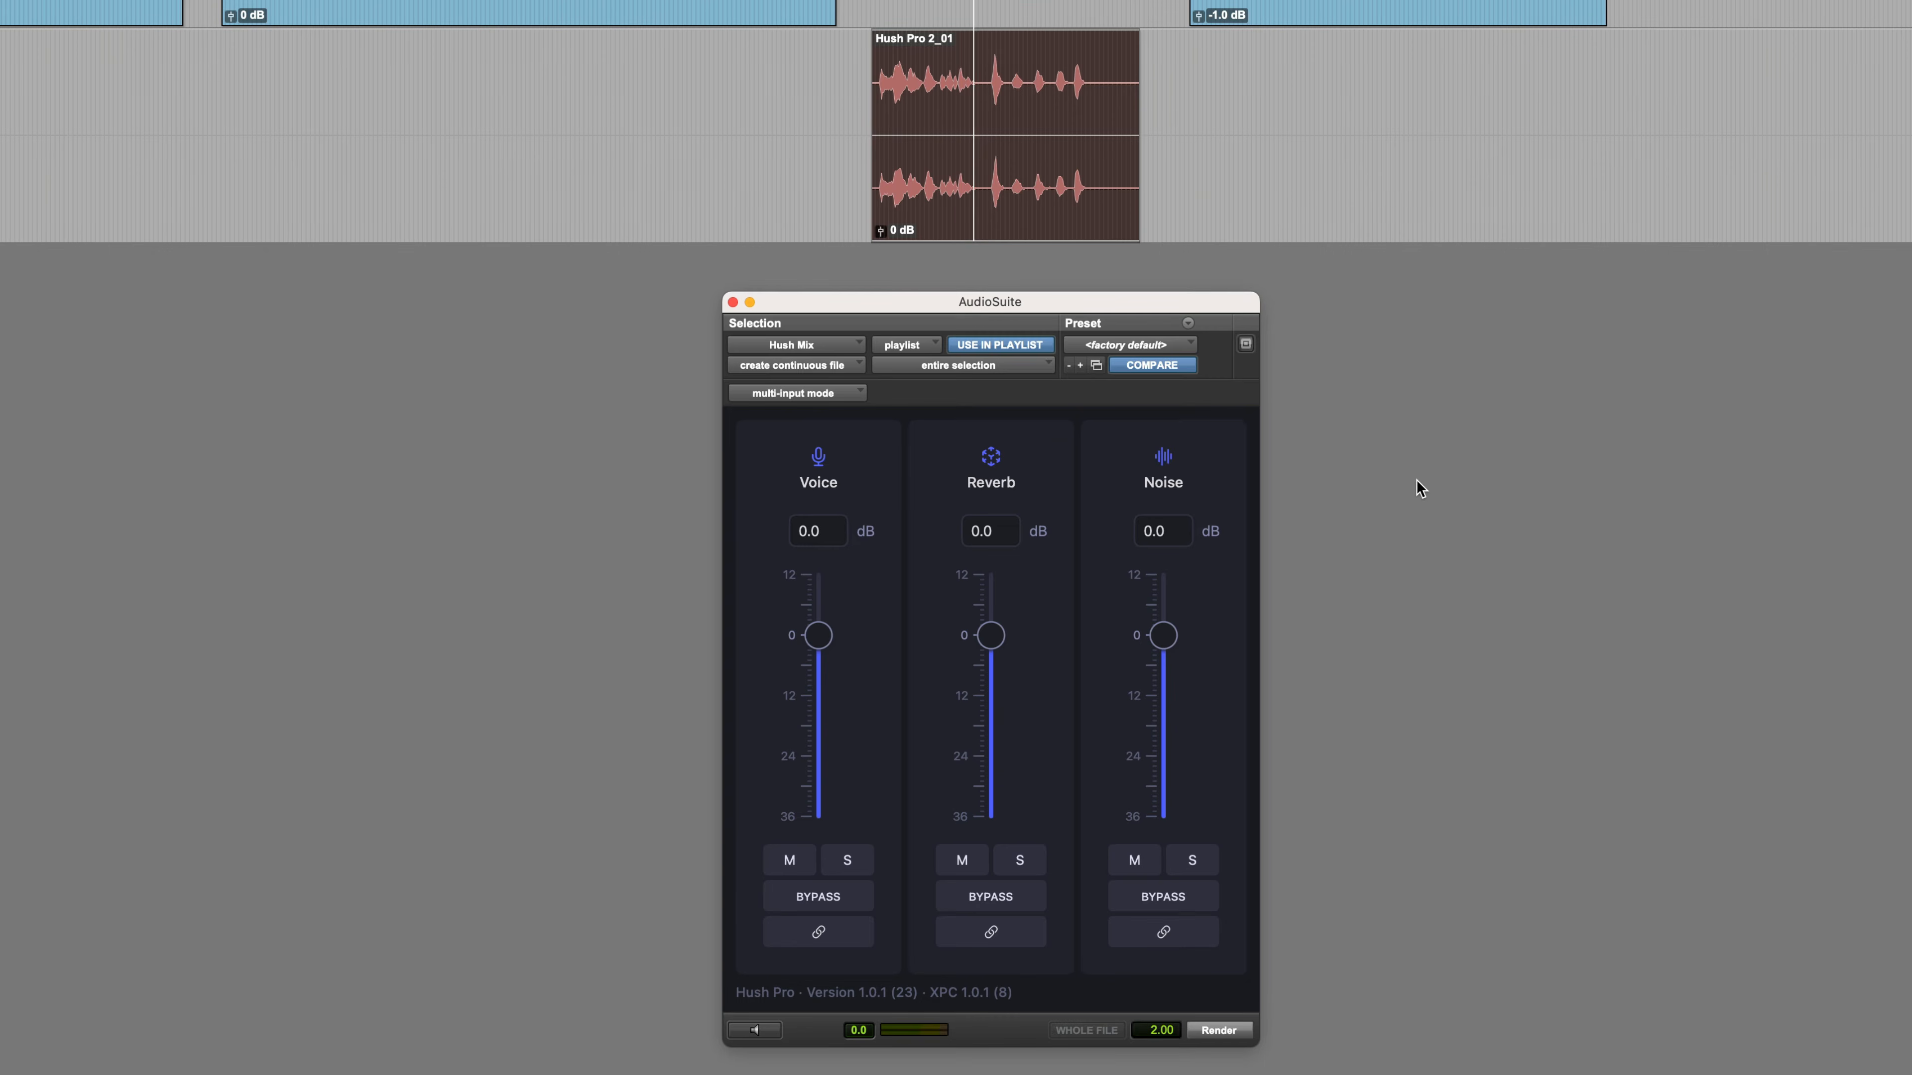
{"action": "key", "text": "space"}
{"action": "left_click", "coordinate": [768, 1032]}
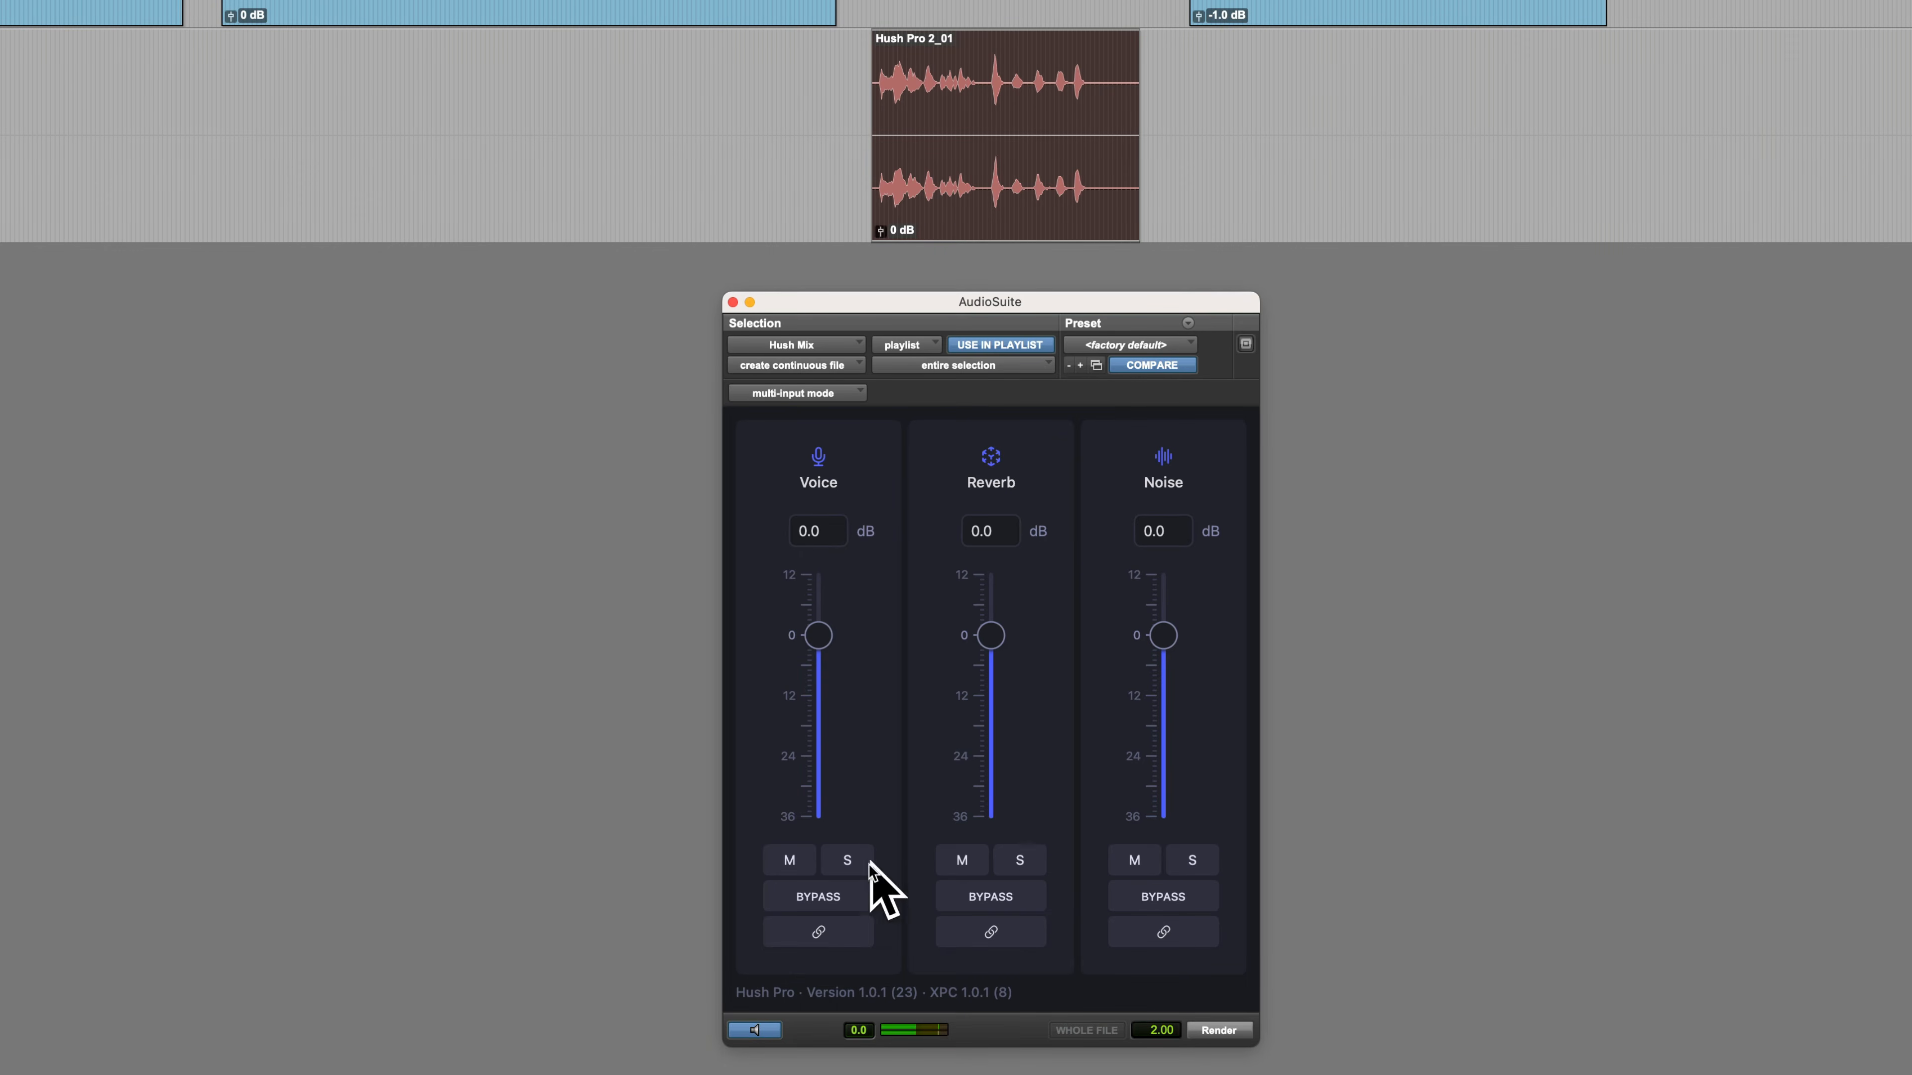
Solo the reverb, noise and voice components in turn during the preview, then clear the solos
{"action": "left_click", "coordinate": [1024, 867]}
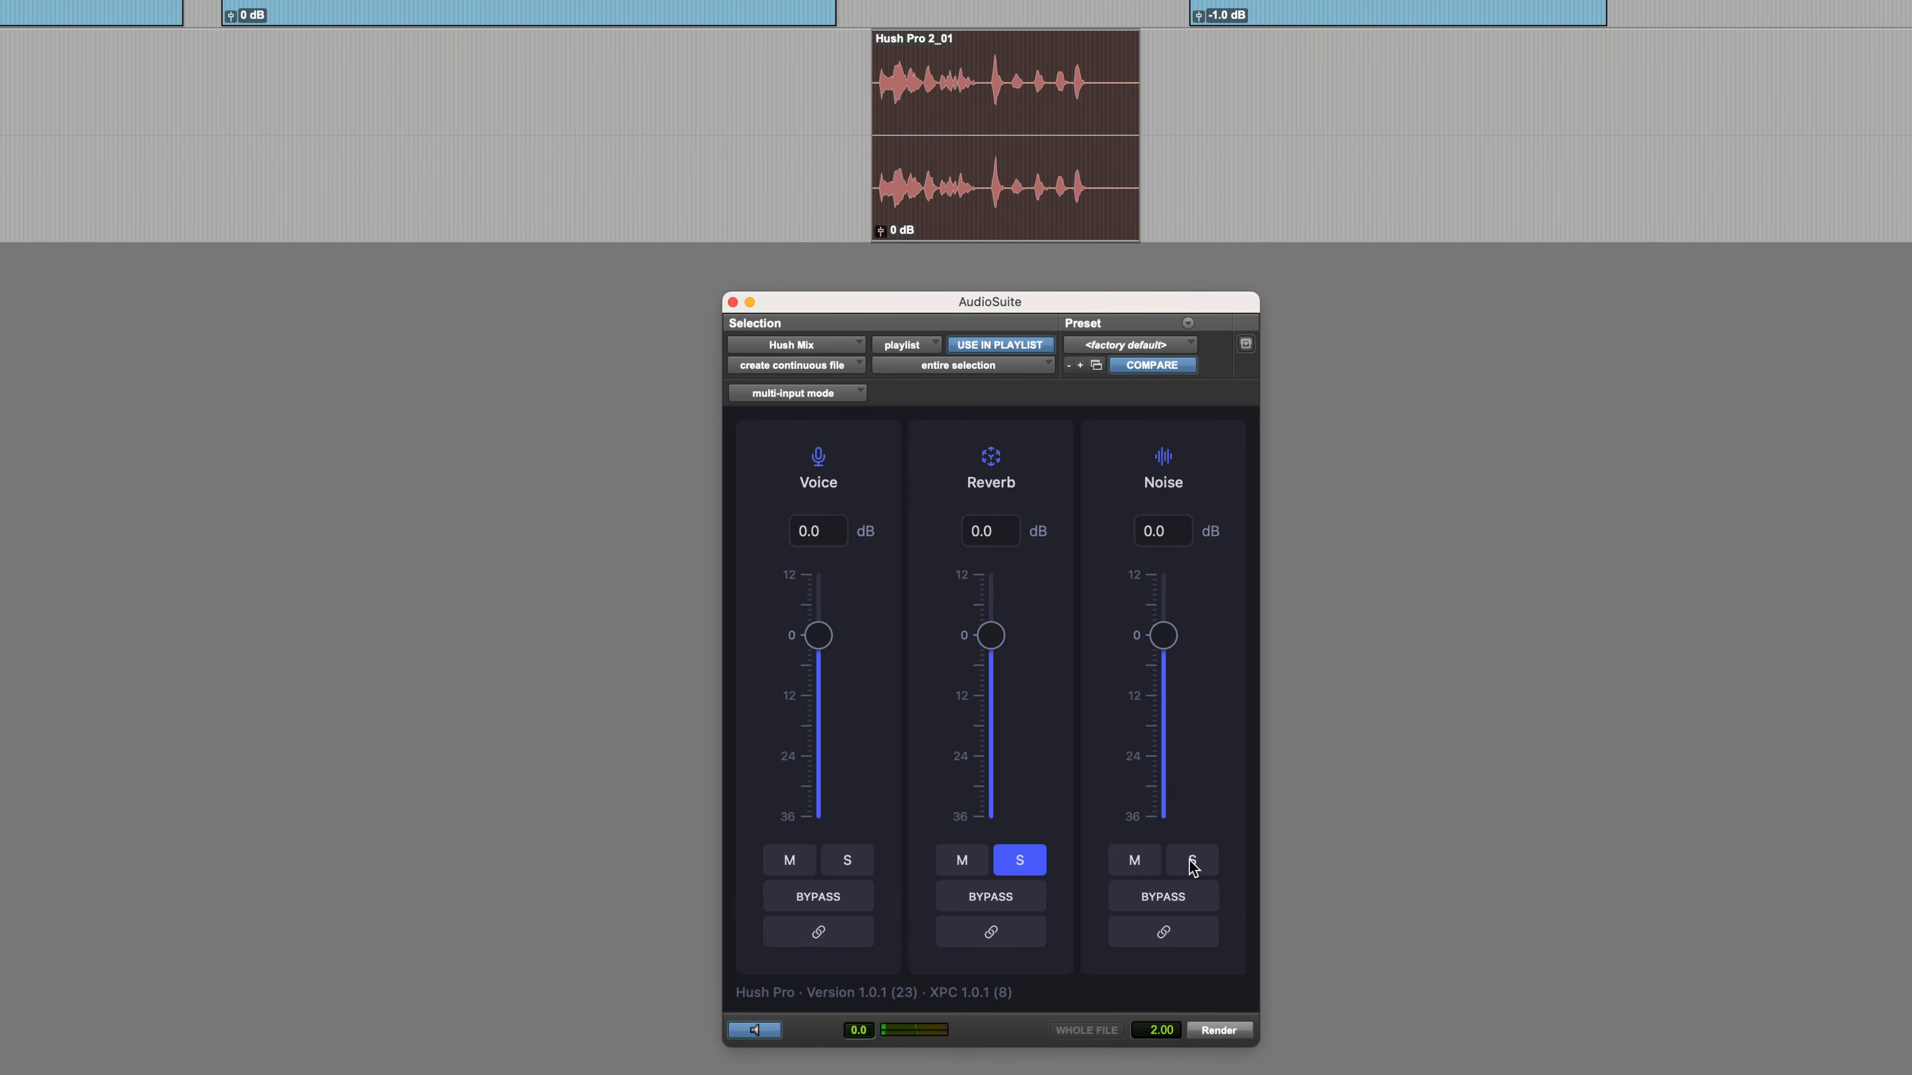
{"action": "left_click", "coordinate": [1191, 862]}
{"action": "left_click", "coordinate": [1013, 863]}
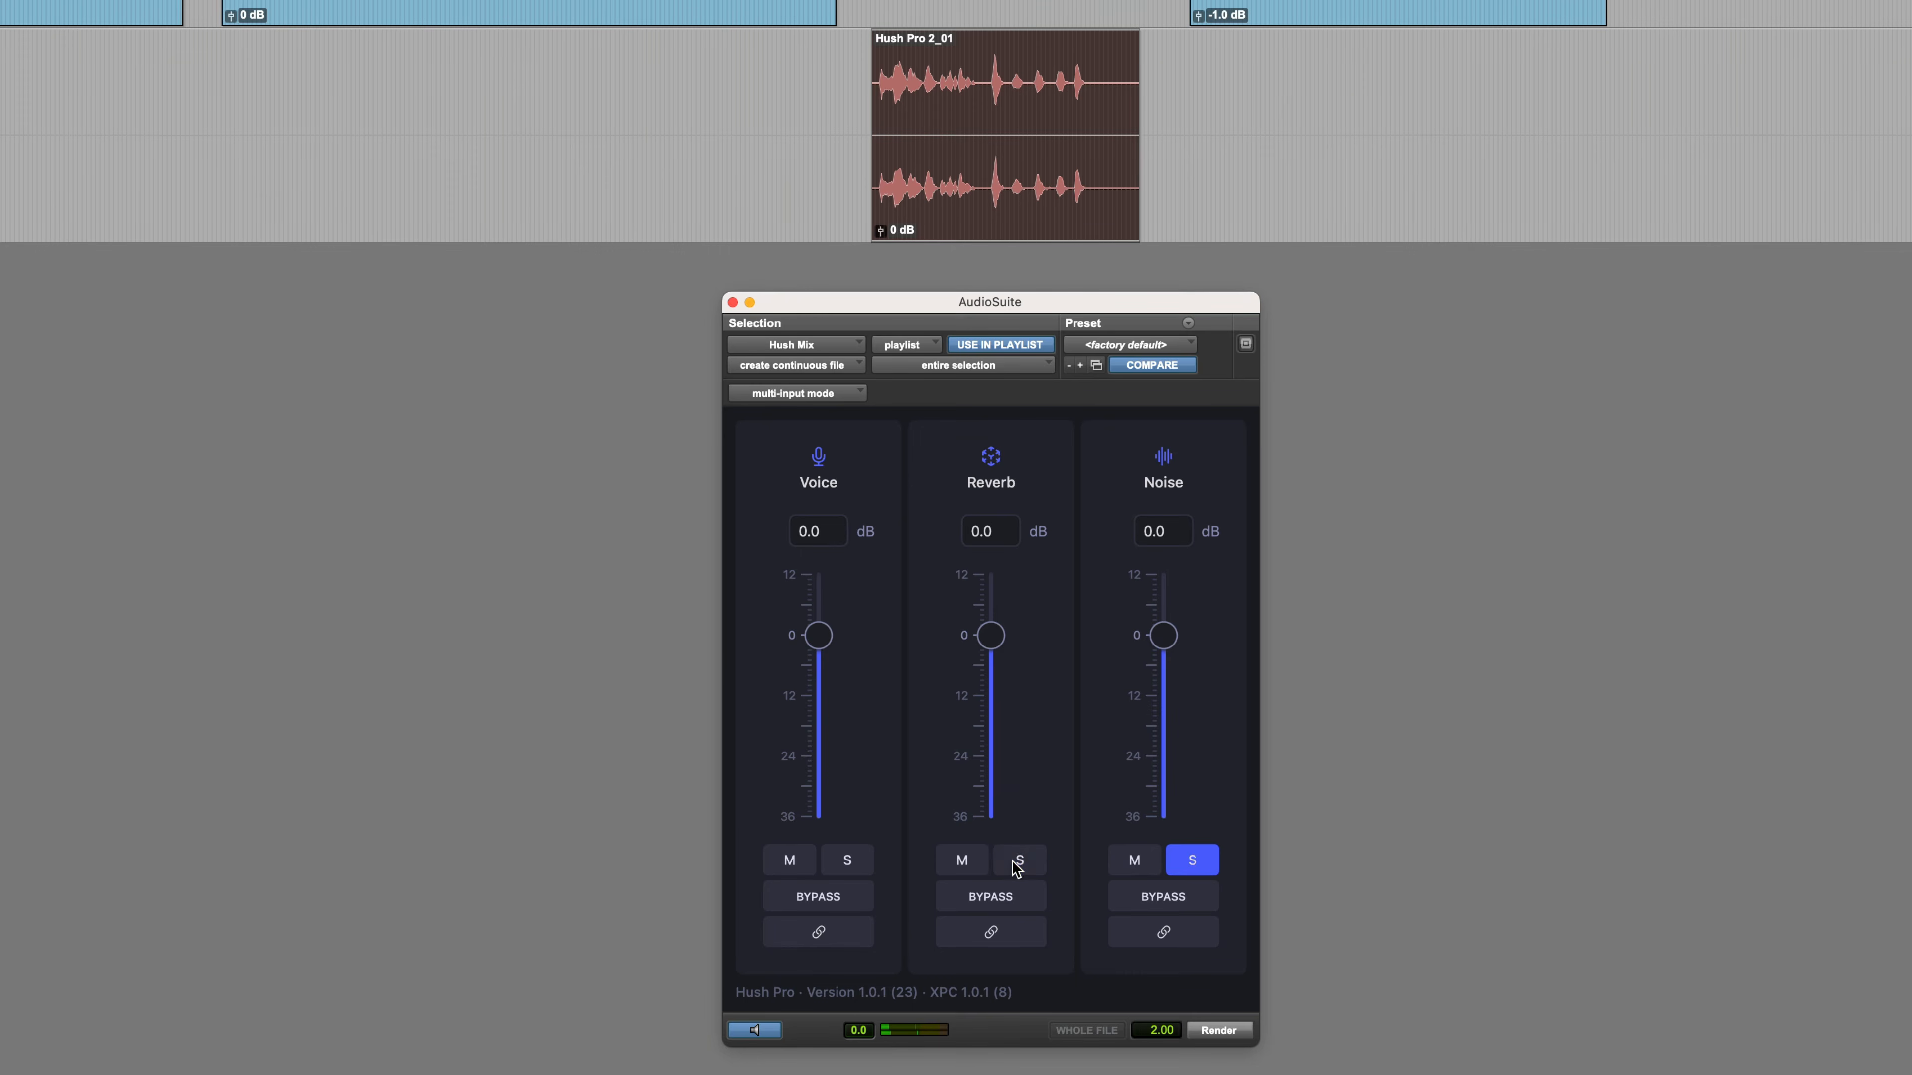
{"action": "left_click", "coordinate": [1201, 865]}
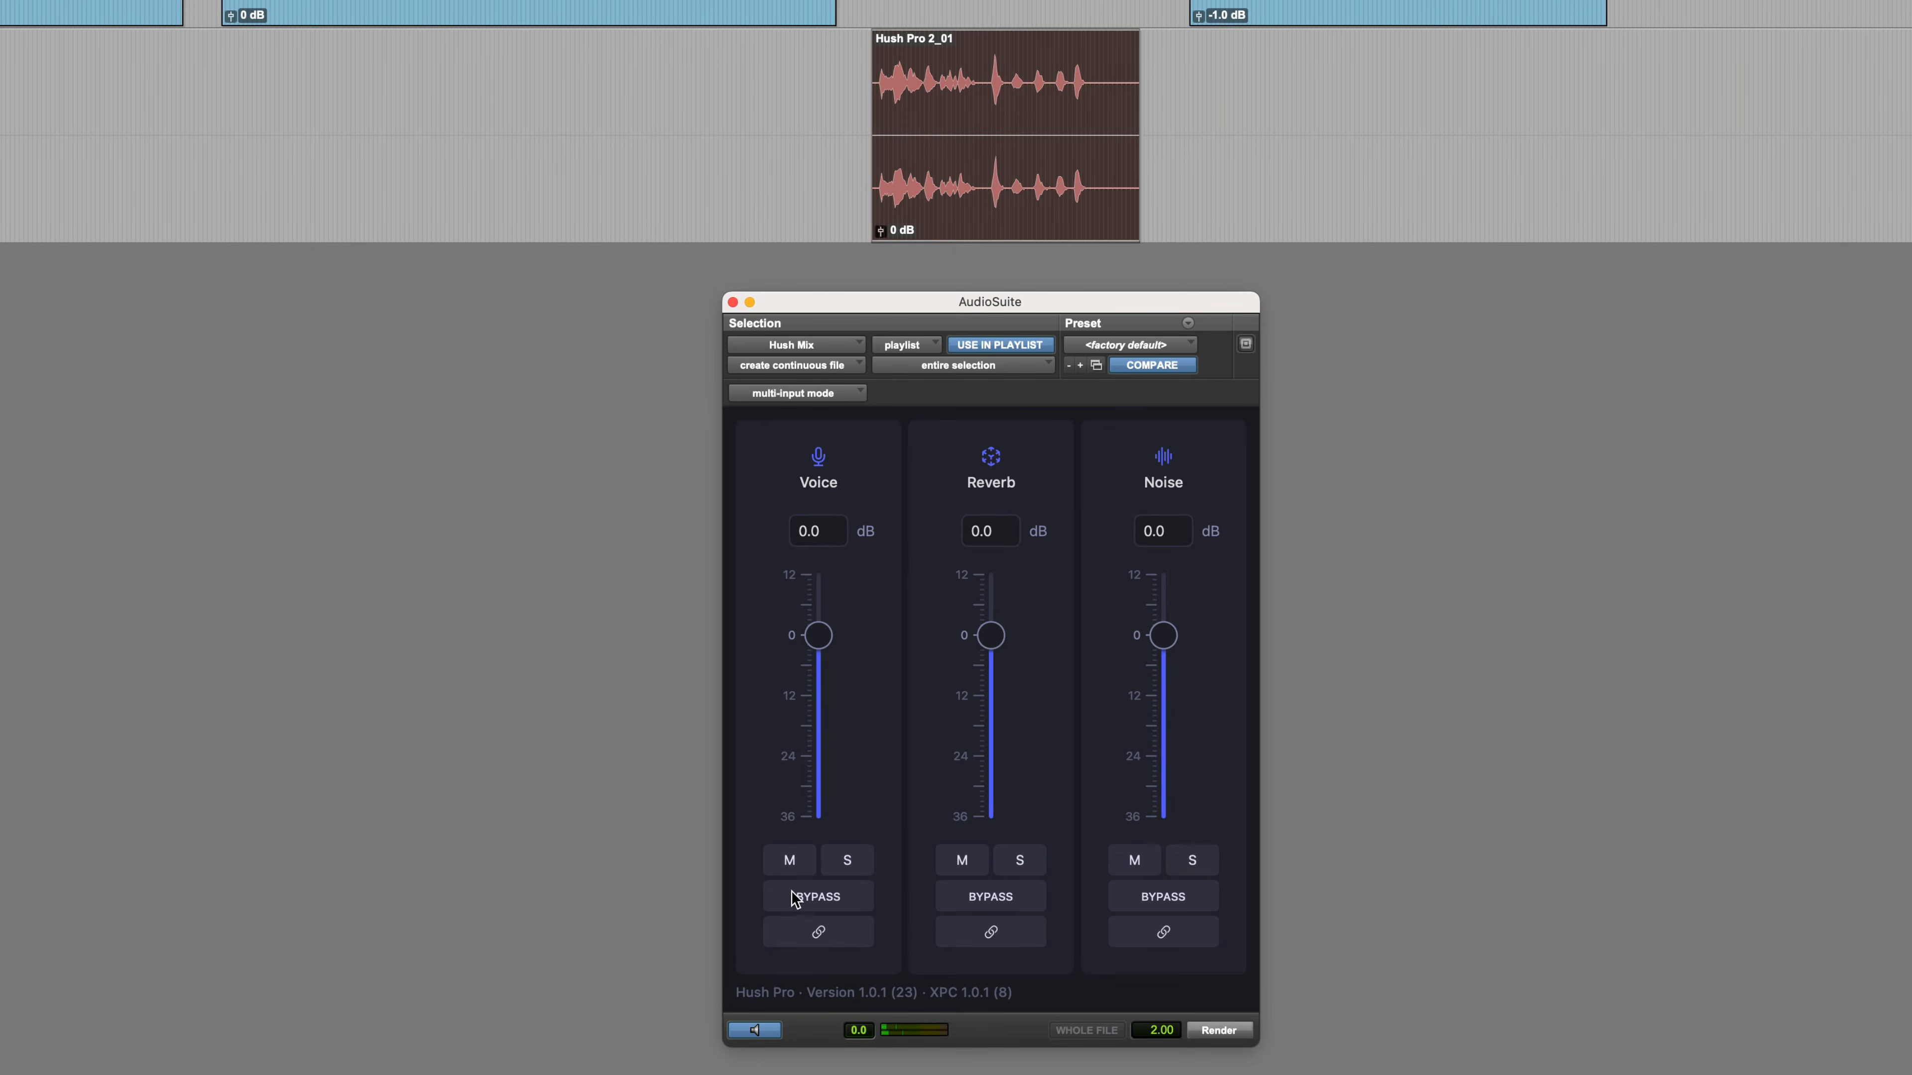
{"action": "left_click", "coordinate": [846, 871]}
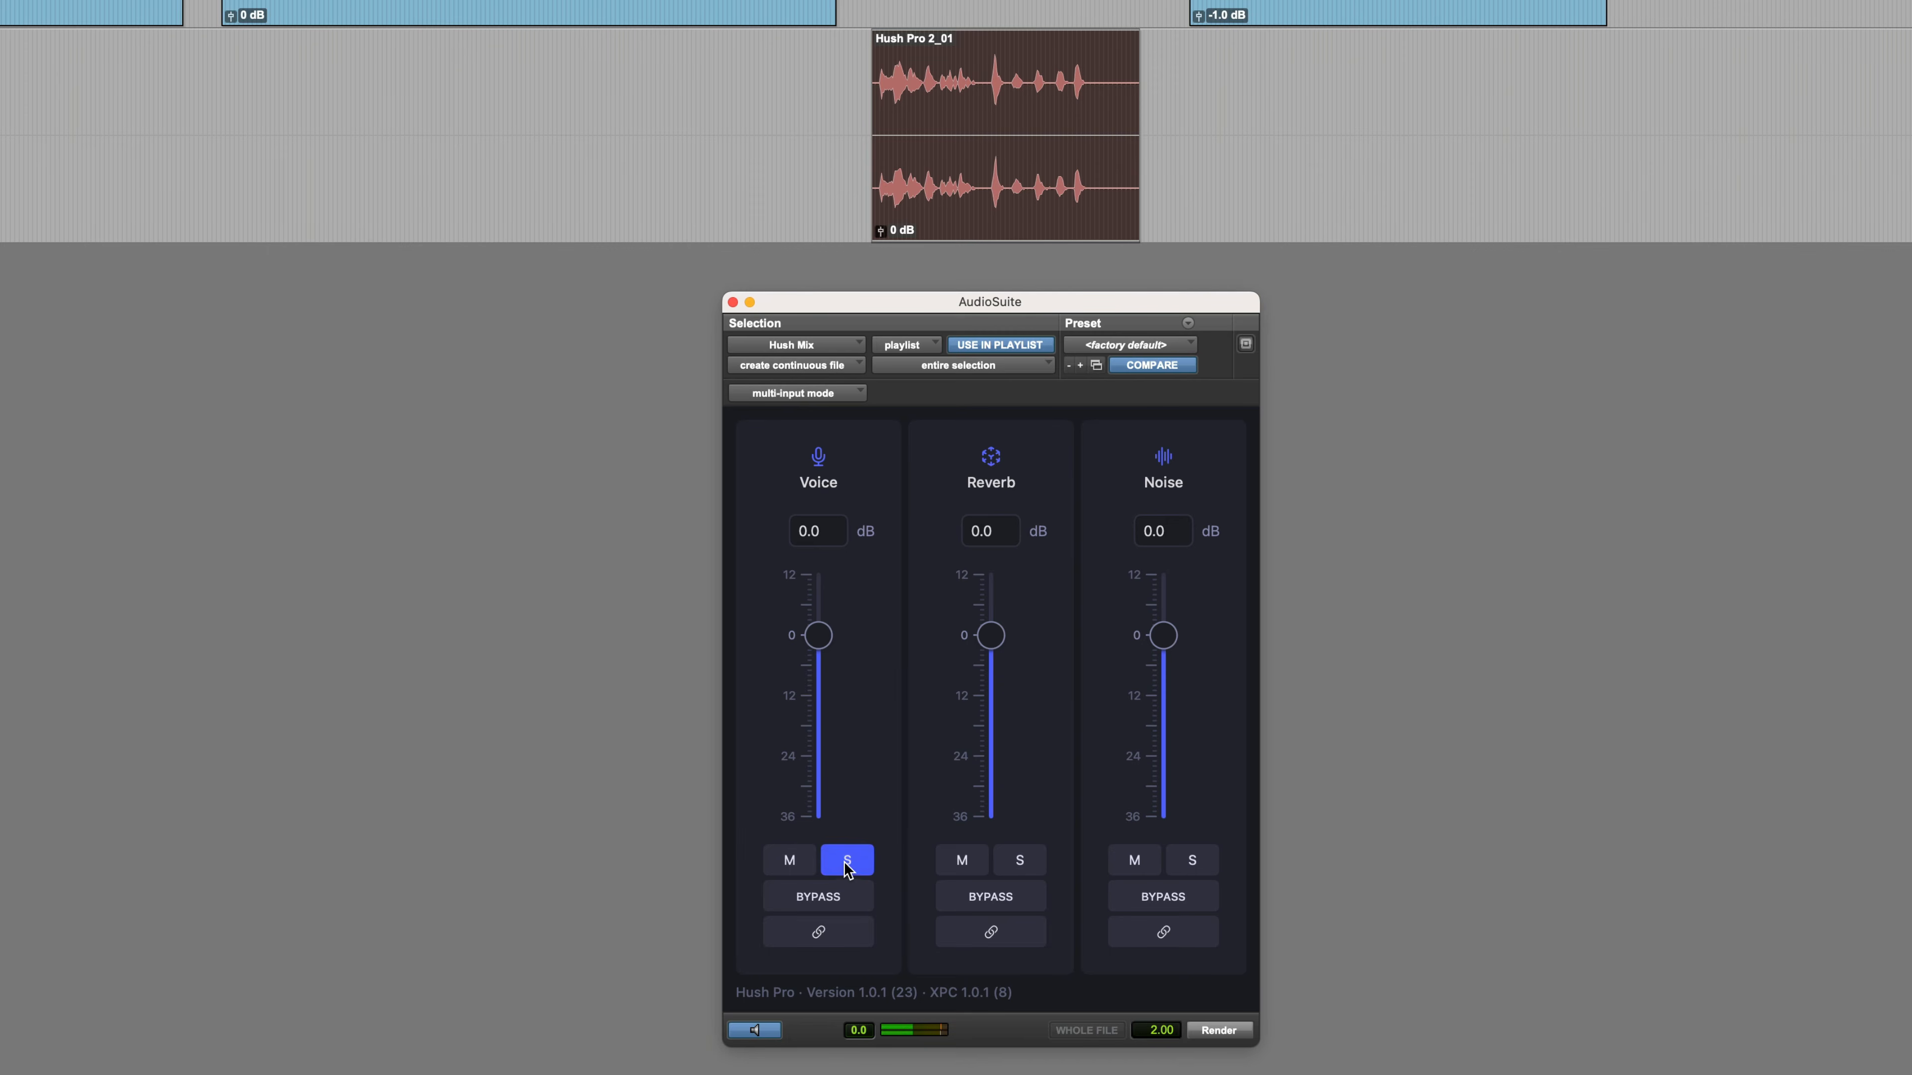
{"action": "left_click", "coordinate": [849, 871]}
Lower both the reverb and noise levels to -36 dB and stop the preview
{"action": "left_click_drag", "start_coordinate": [991, 635], "coordinate": [991, 817]}
{"action": "left_click_drag", "start_coordinate": [1163, 635], "coordinate": [1145, 886]}
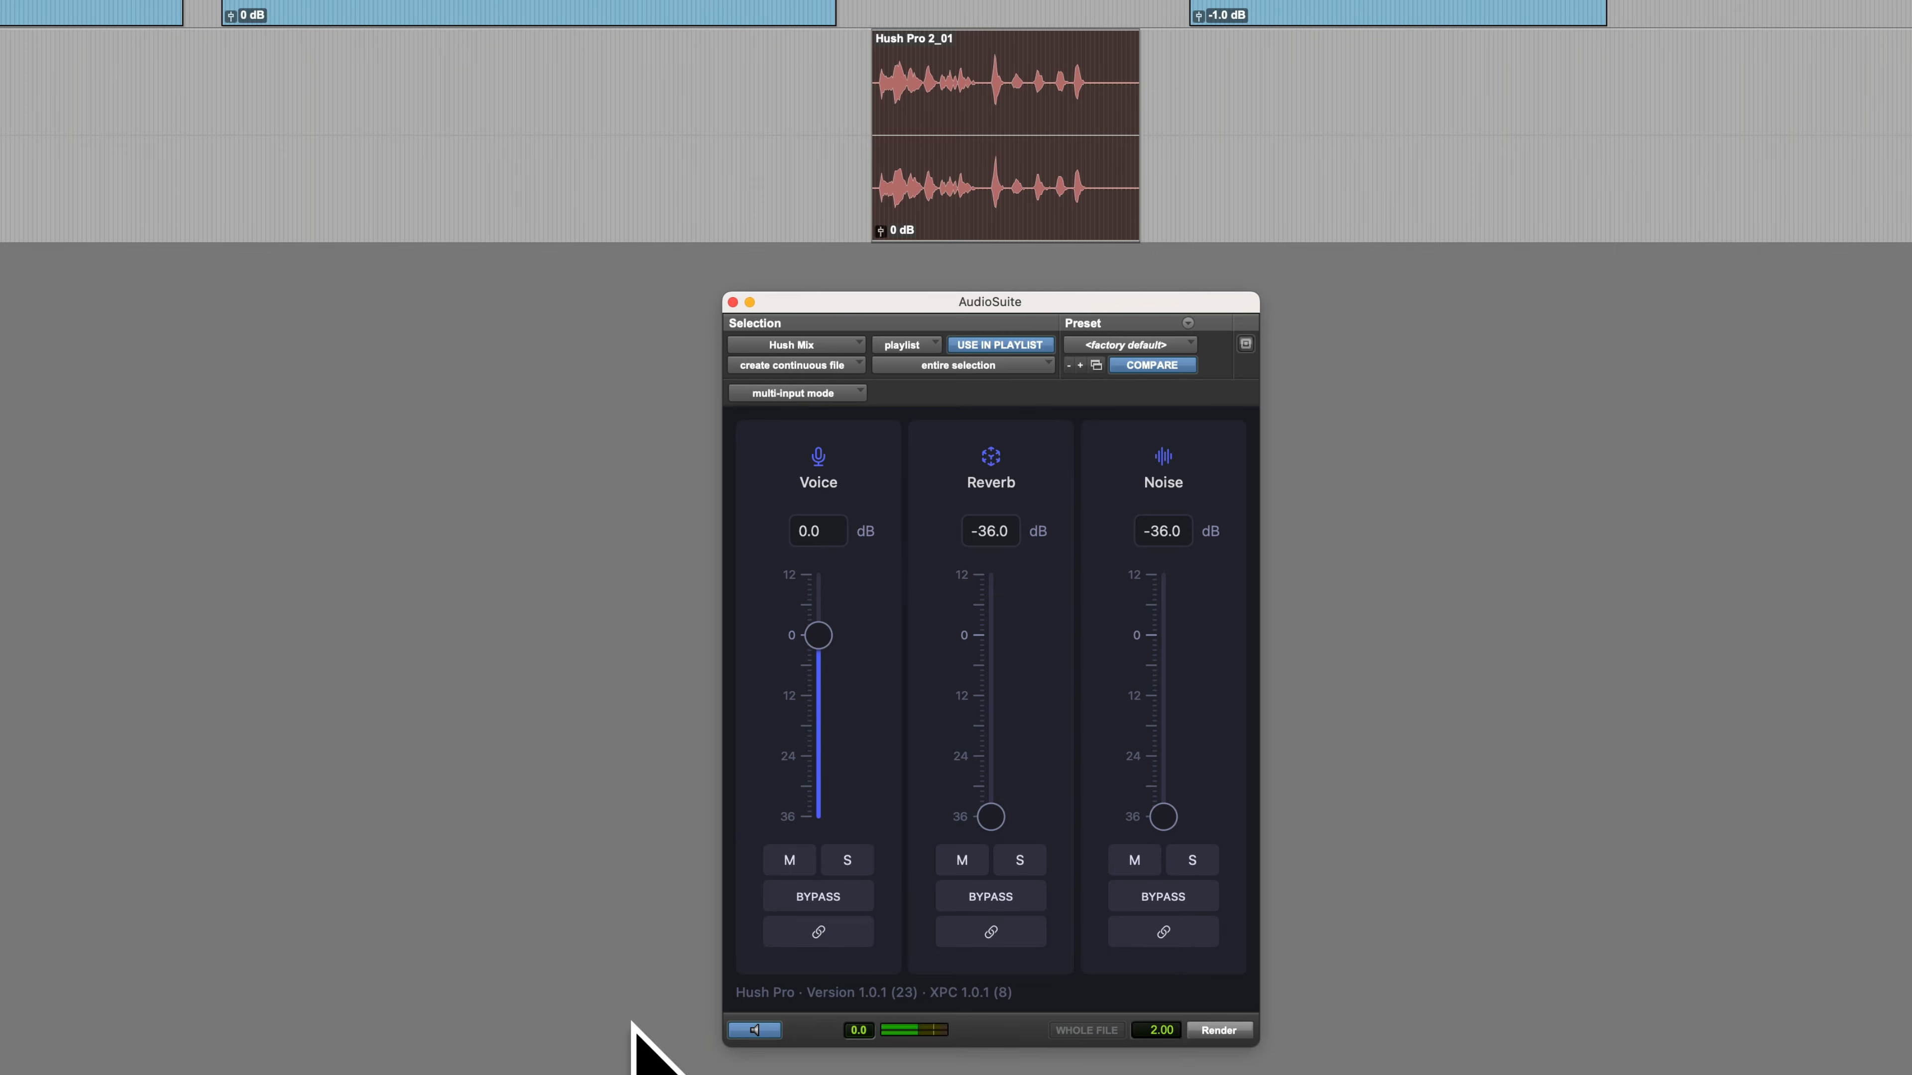
{"action": "left_click", "coordinate": [755, 1031]}
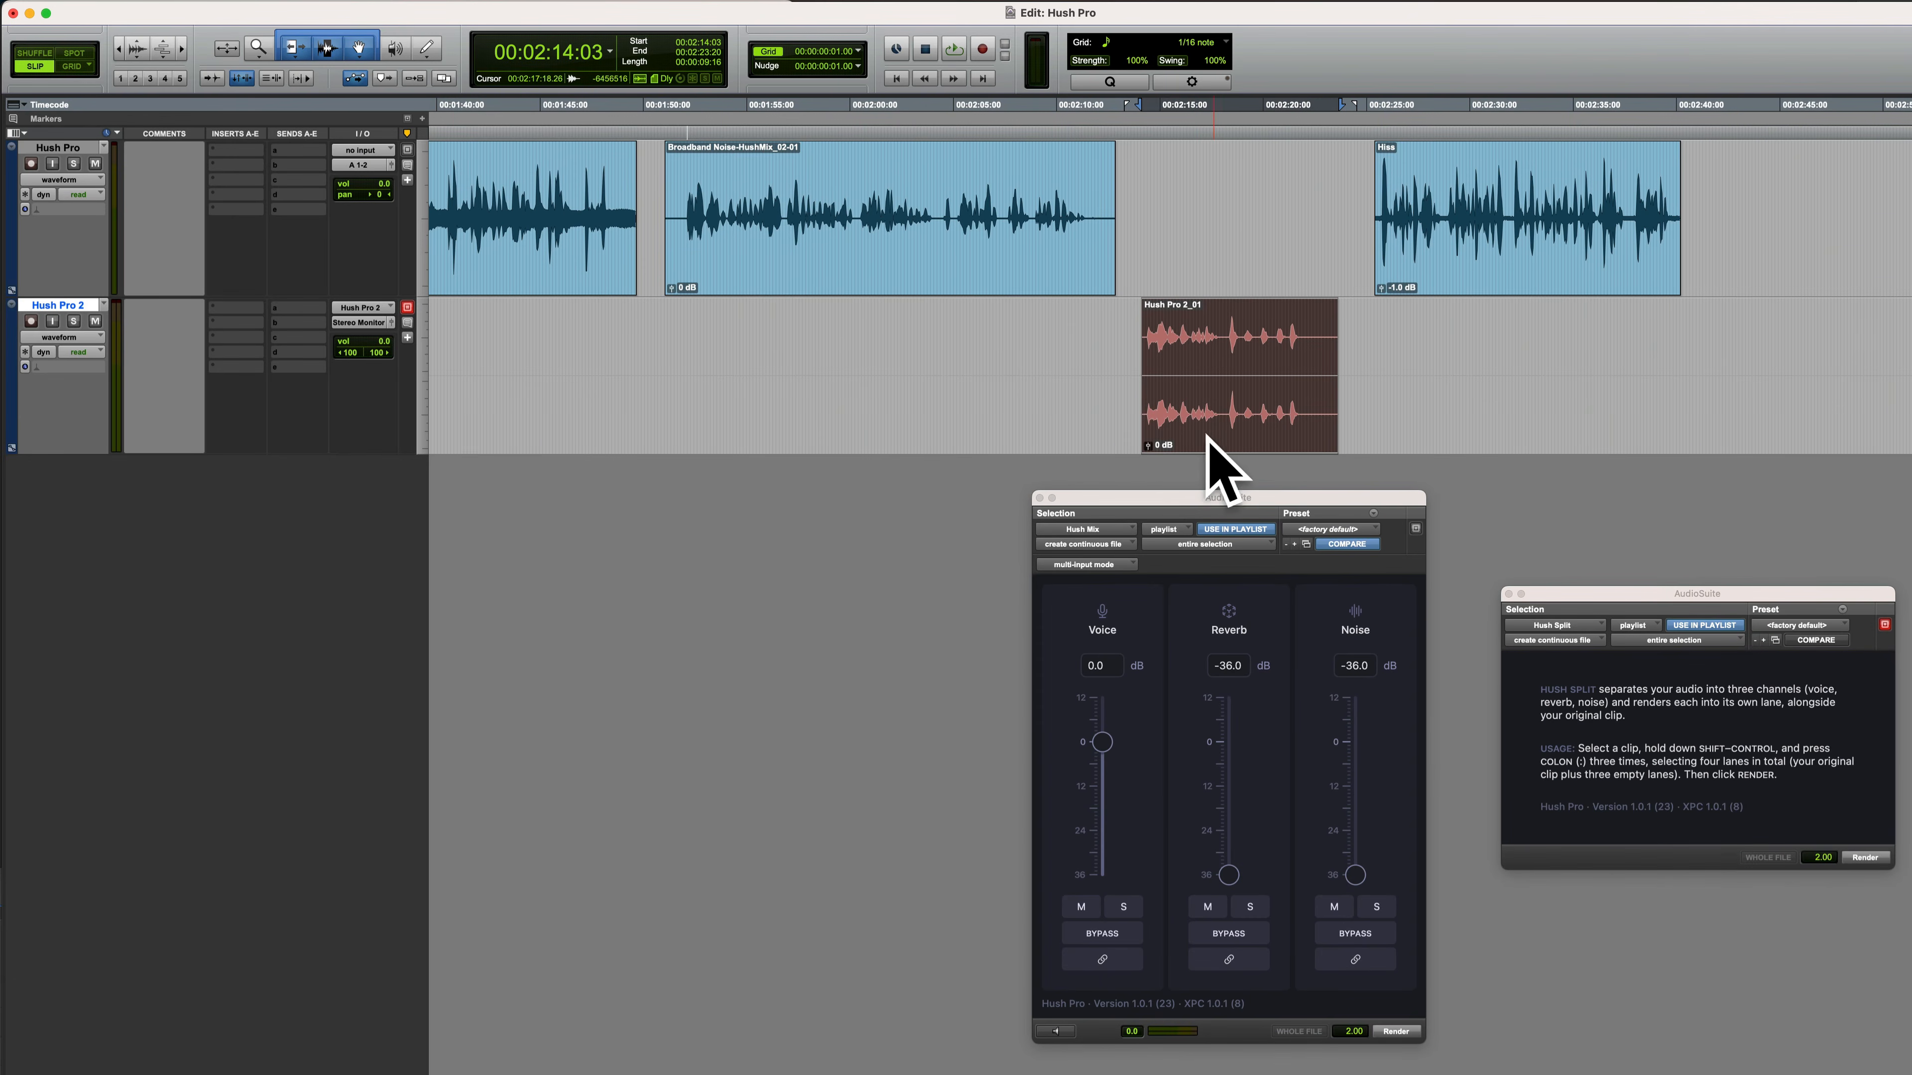
Create three new stereo audio tracks below the Hush Pro 2 track
{"action": "key", "text": "super+shift+n"}
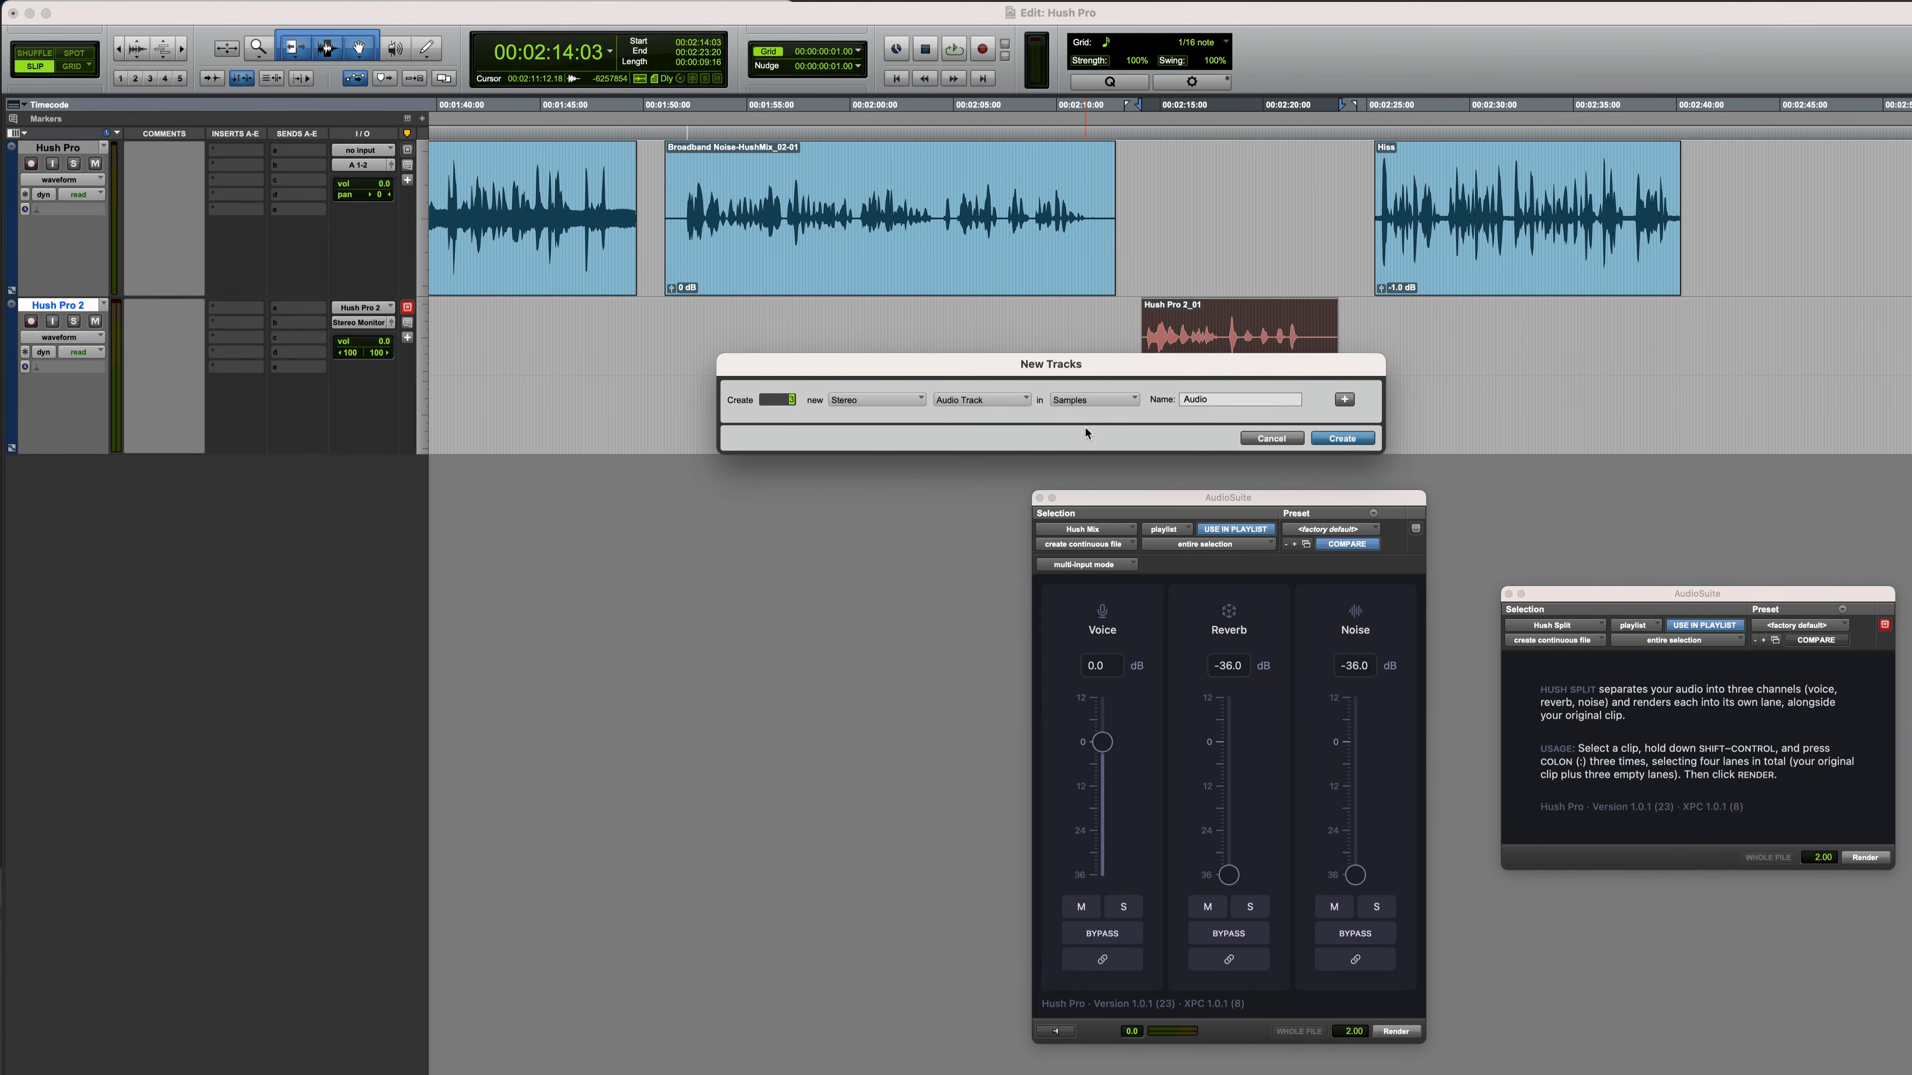
{"action": "key", "text": "Return"}
Extend the Hush Pro 2_01 clip selection across the three new tracks and render it with Hush Split
{"action": "scroll", "coordinate": [1085, 433], "scroll_direction": "right", "scroll_amount": 5}
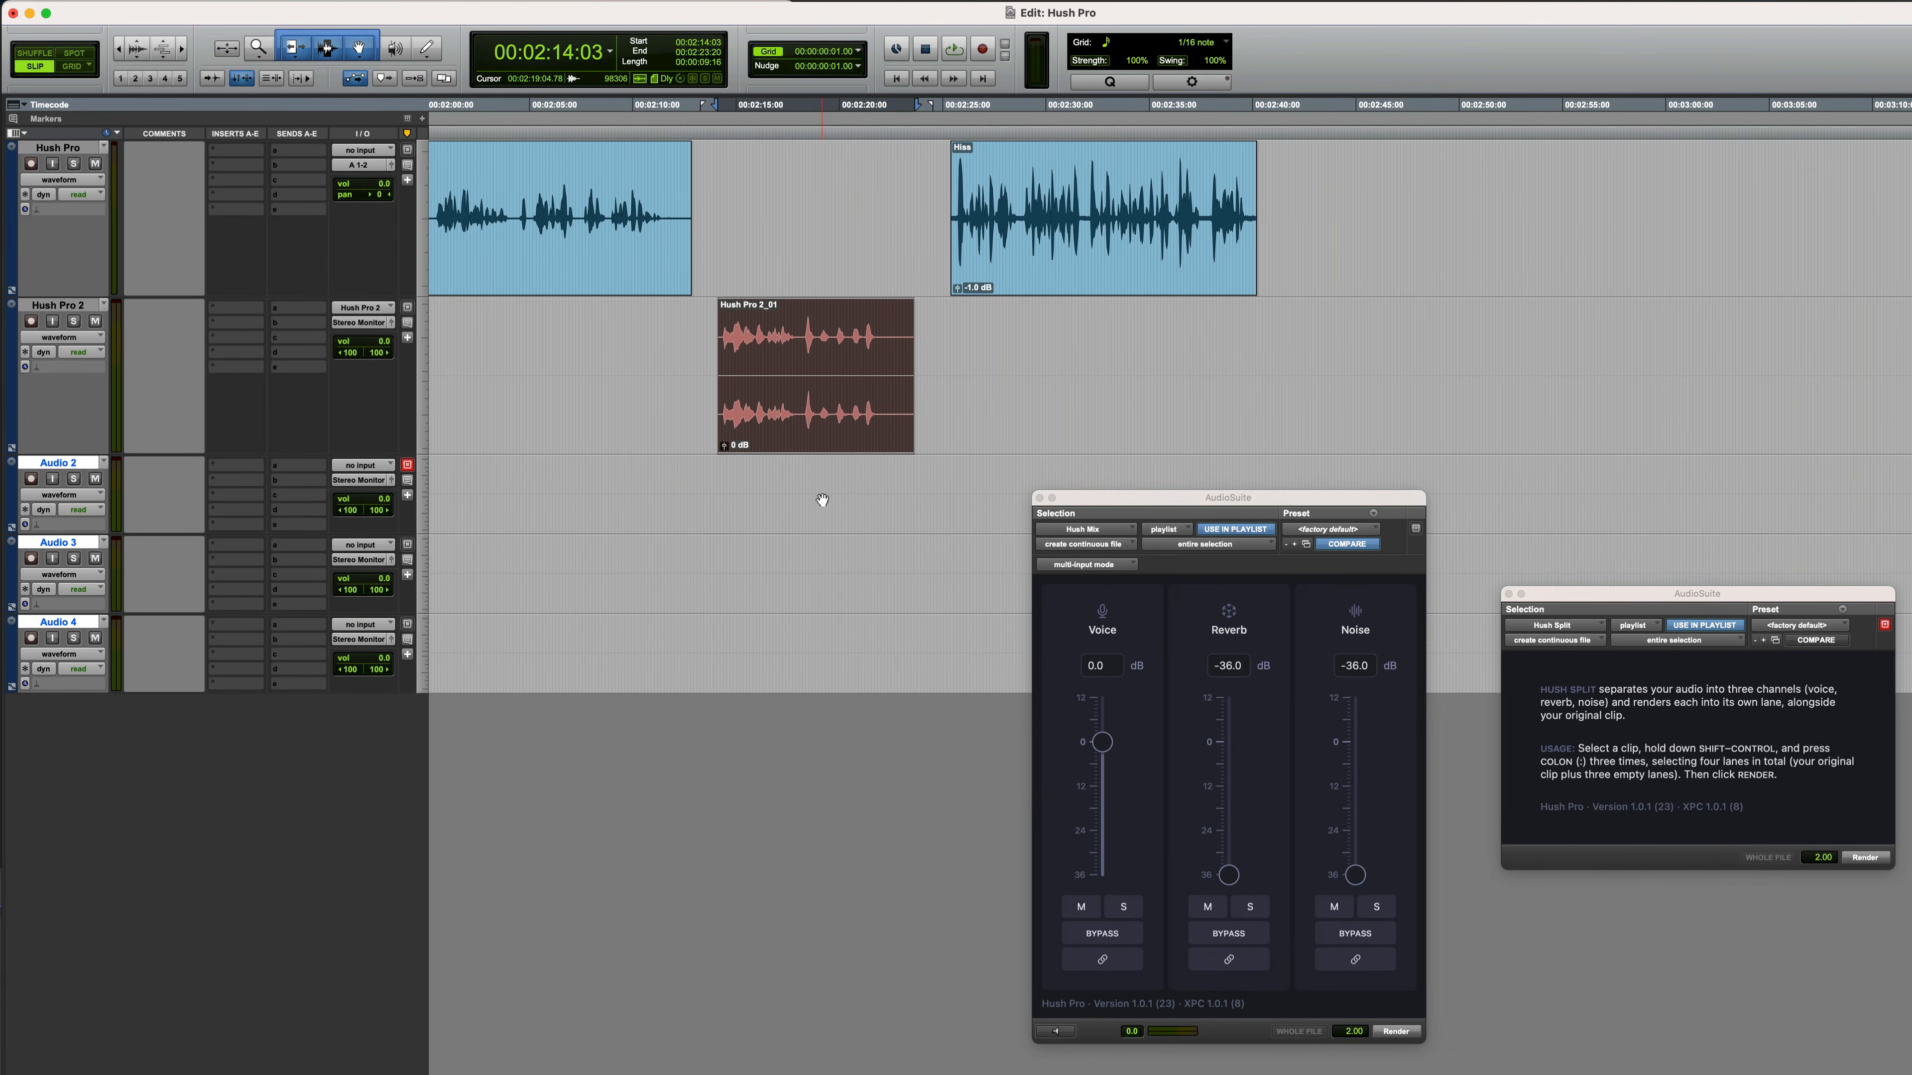
{"action": "key", "text": "ctrl+shift+semicolon"}
{"action": "key", "text": "ctrl+shift+semicolon"}
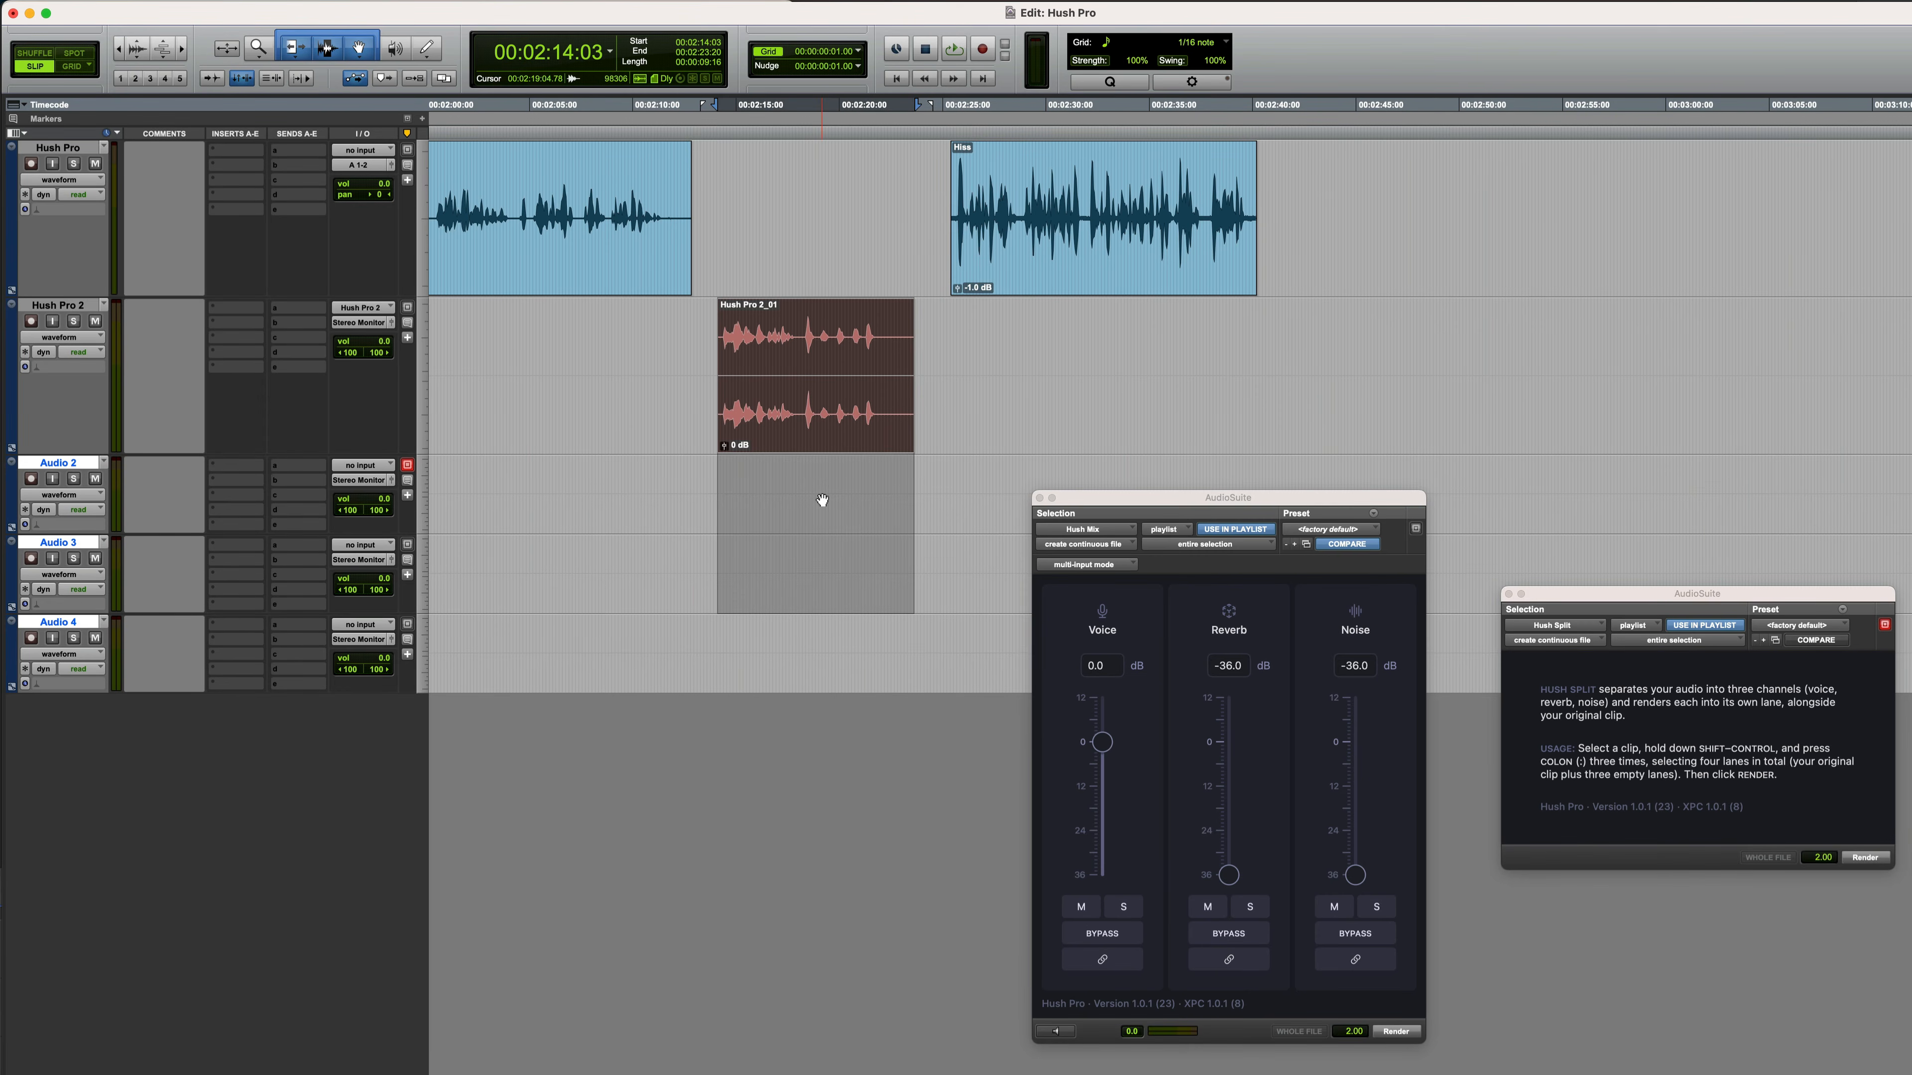
{"action": "key", "text": "ctrl+shift+semicolon"}
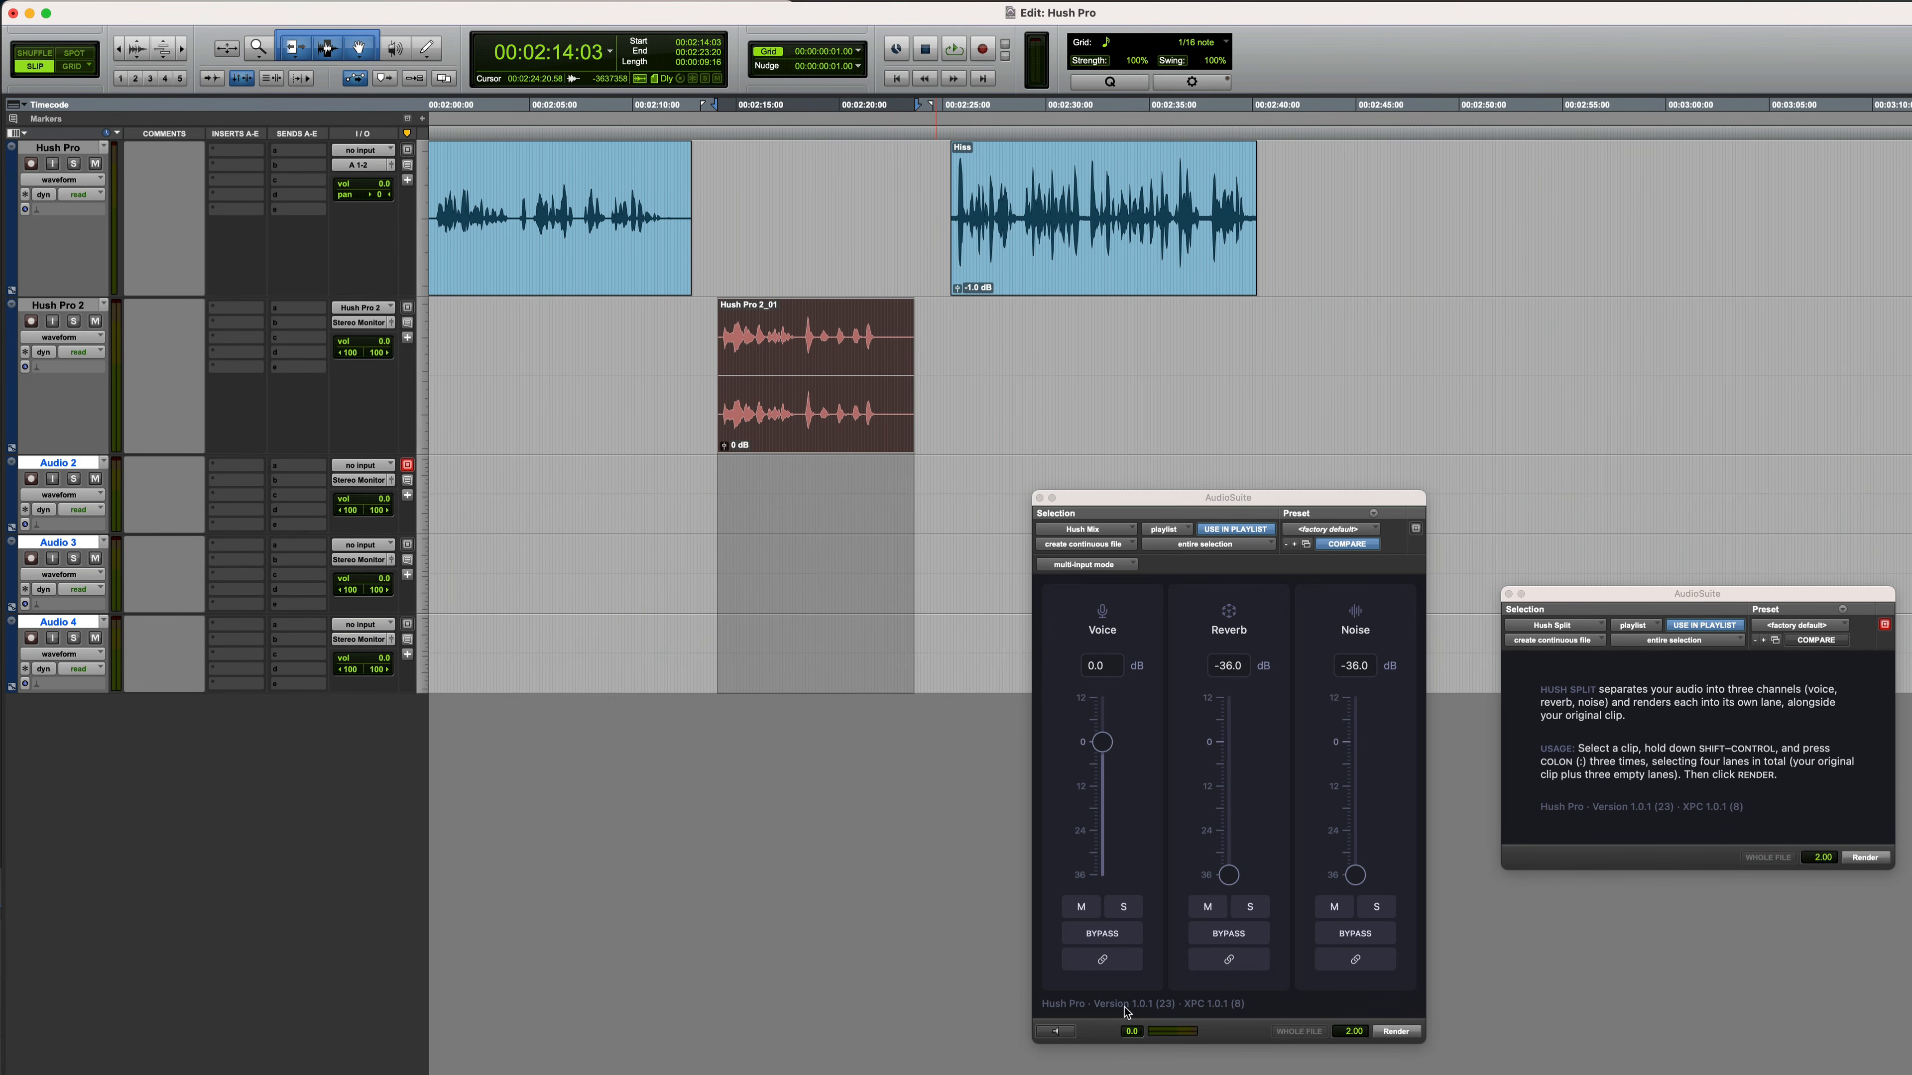
{"action": "left_click", "coordinate": [1870, 859]}
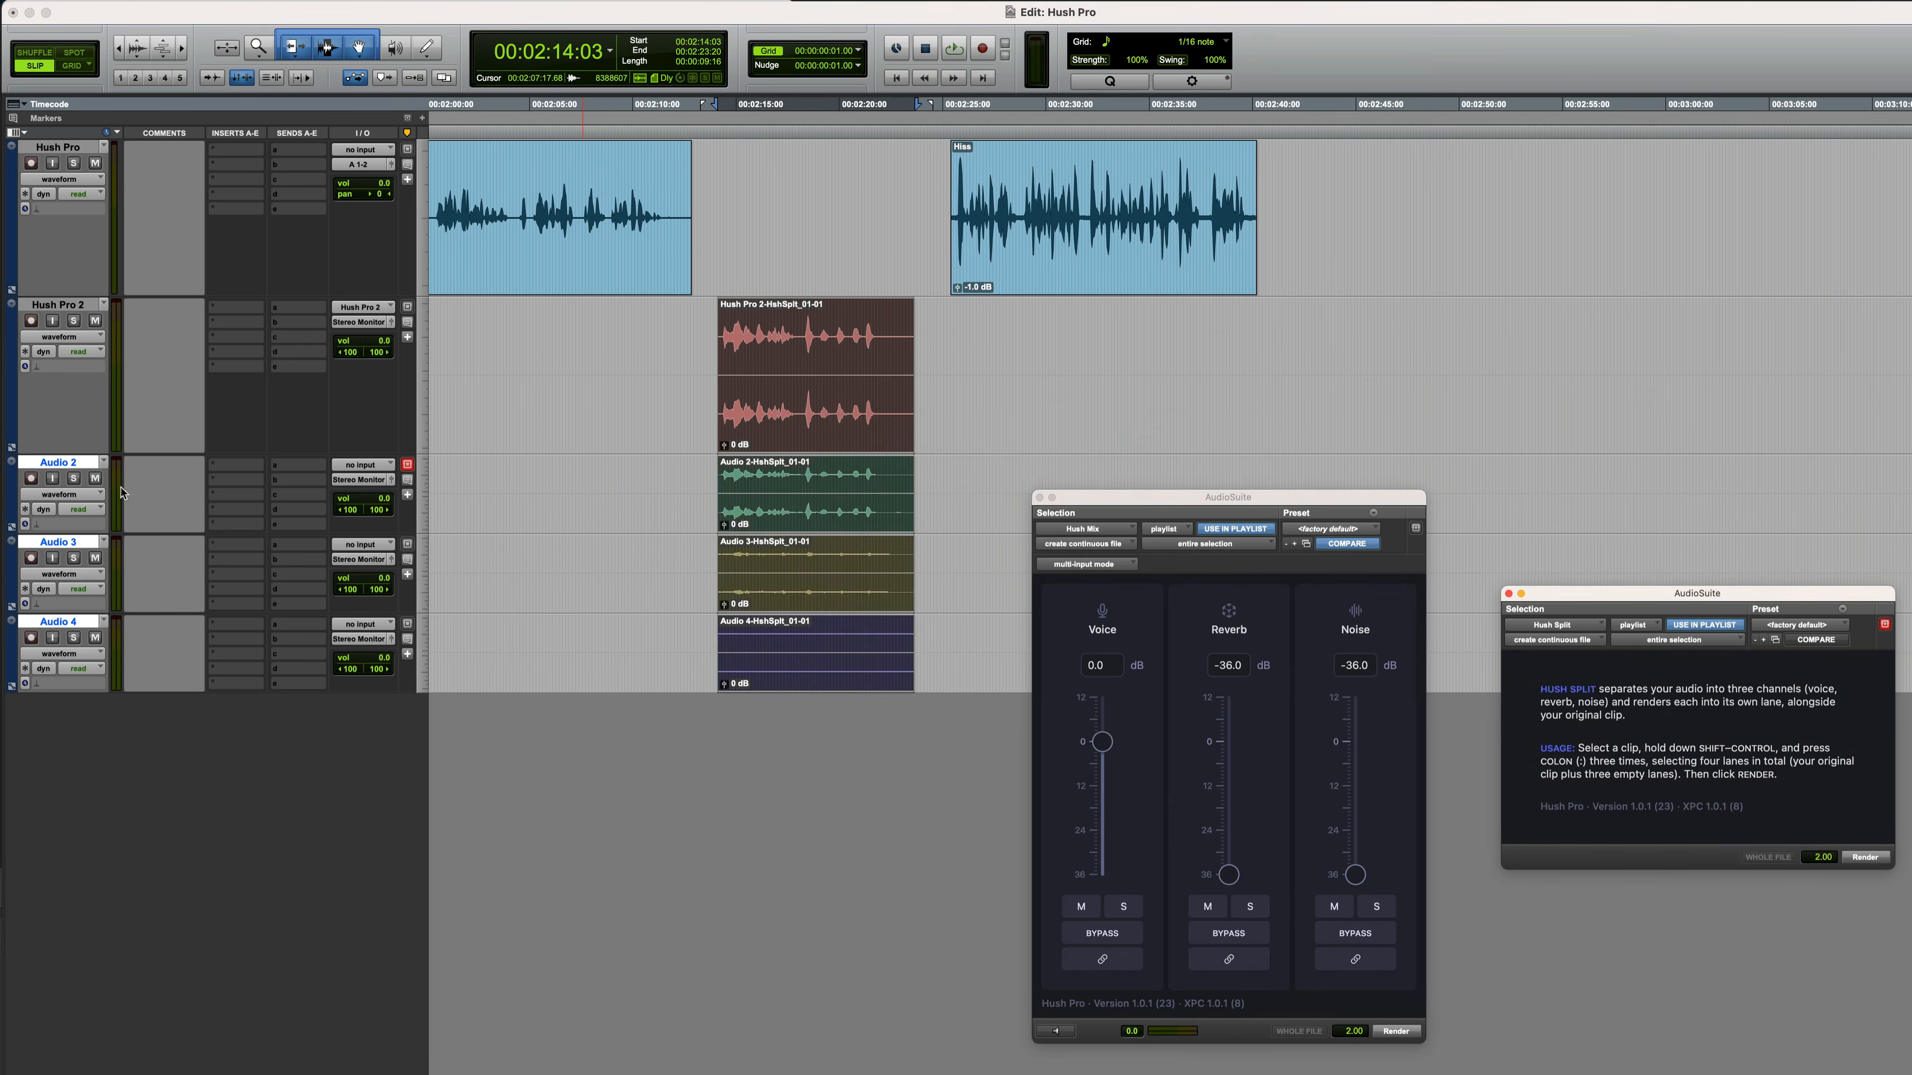
Play back the split clips on Audio 2, Audio 3 and Audio 4, soloing each track in turn
{"action": "key", "text": "space"}
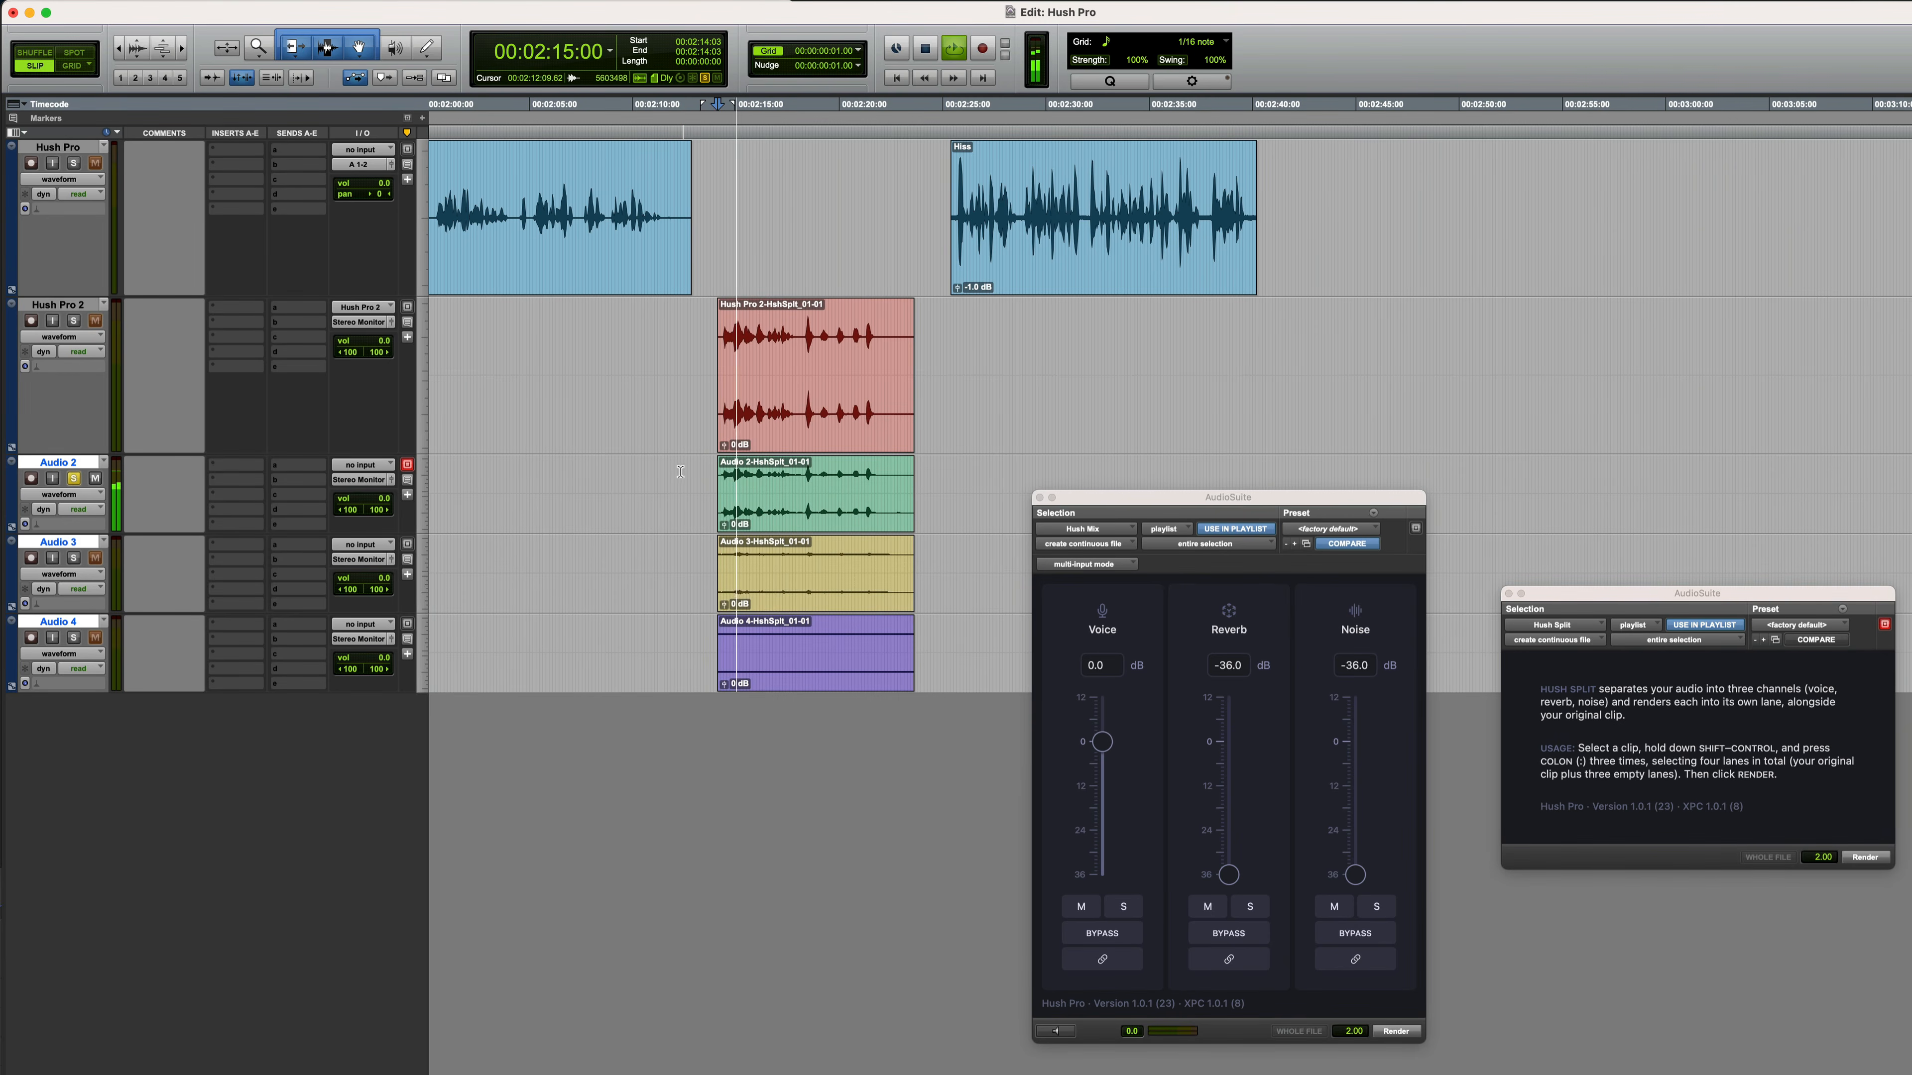
{"action": "left_click", "coordinate": [74, 558], "text": "super"}
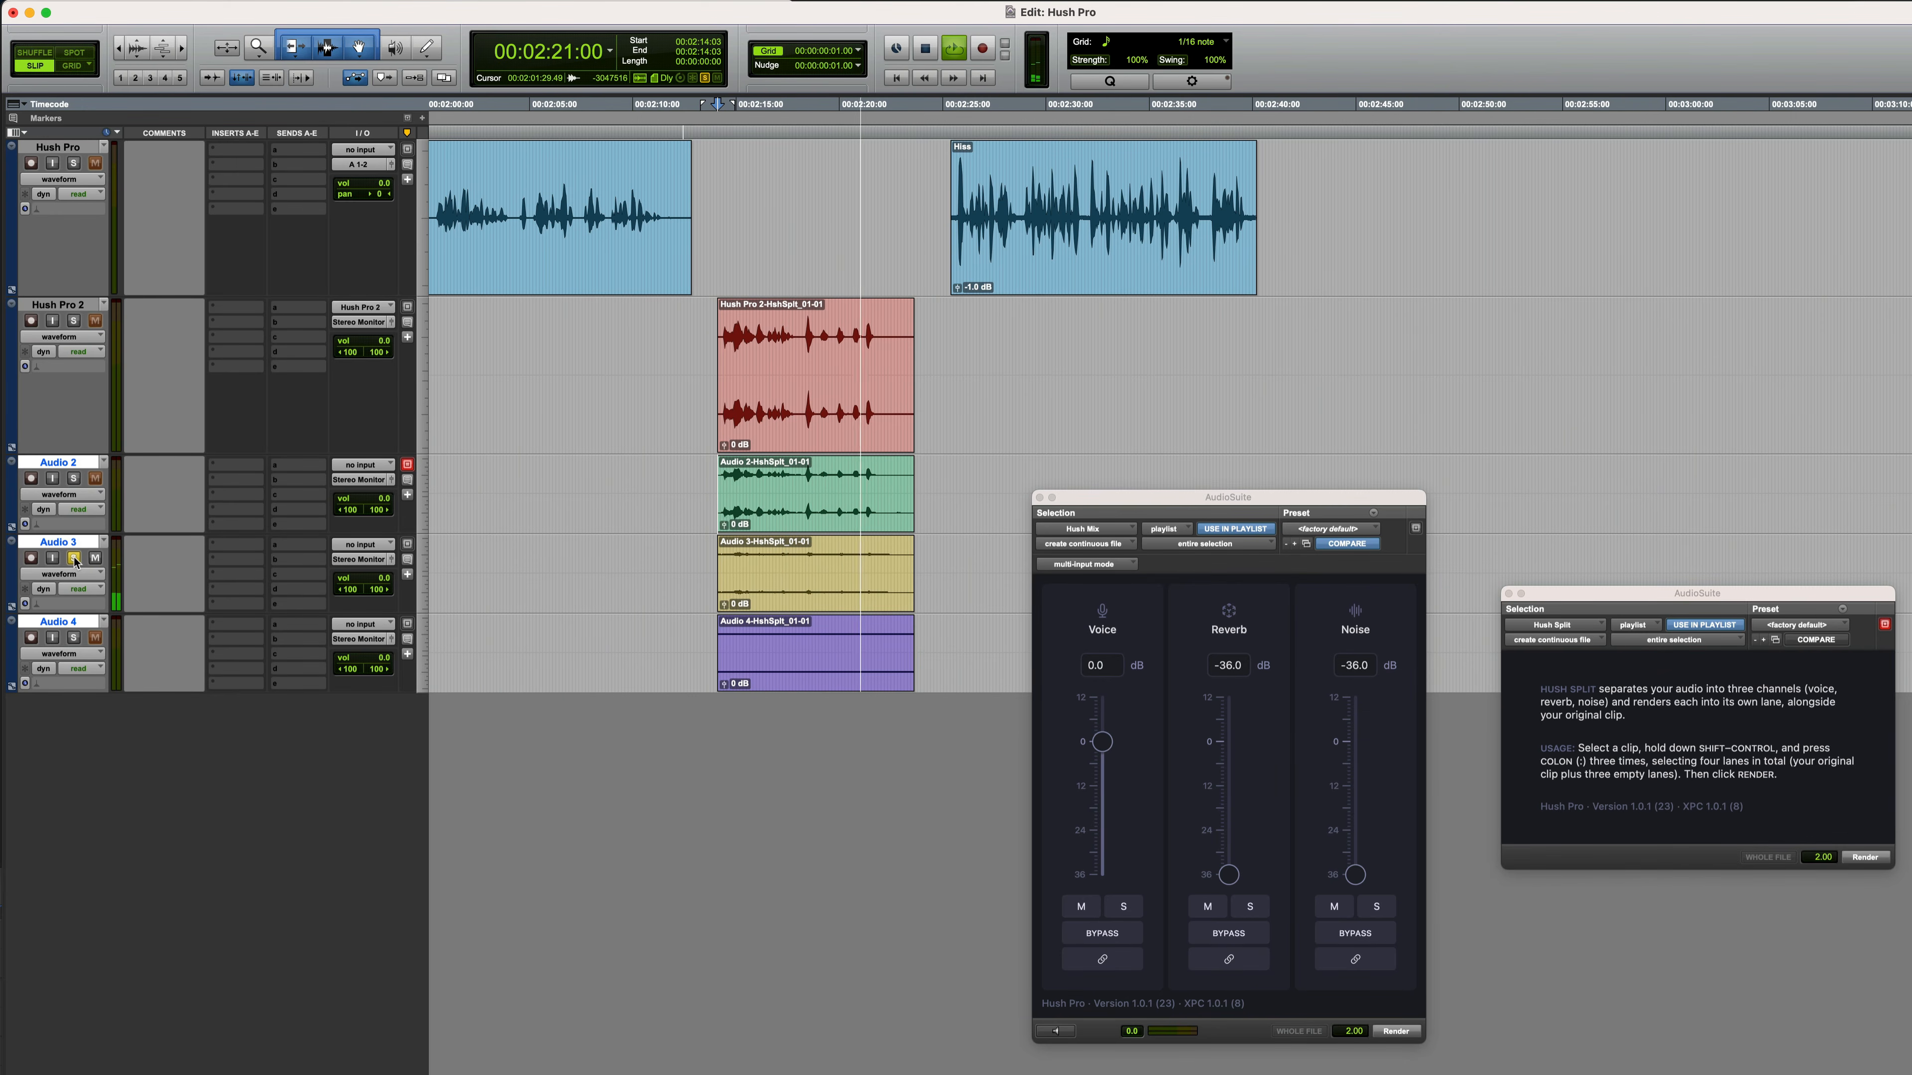
{"action": "key", "text": "space"}
{"action": "left_click", "coordinate": [73, 638], "text": "super"}
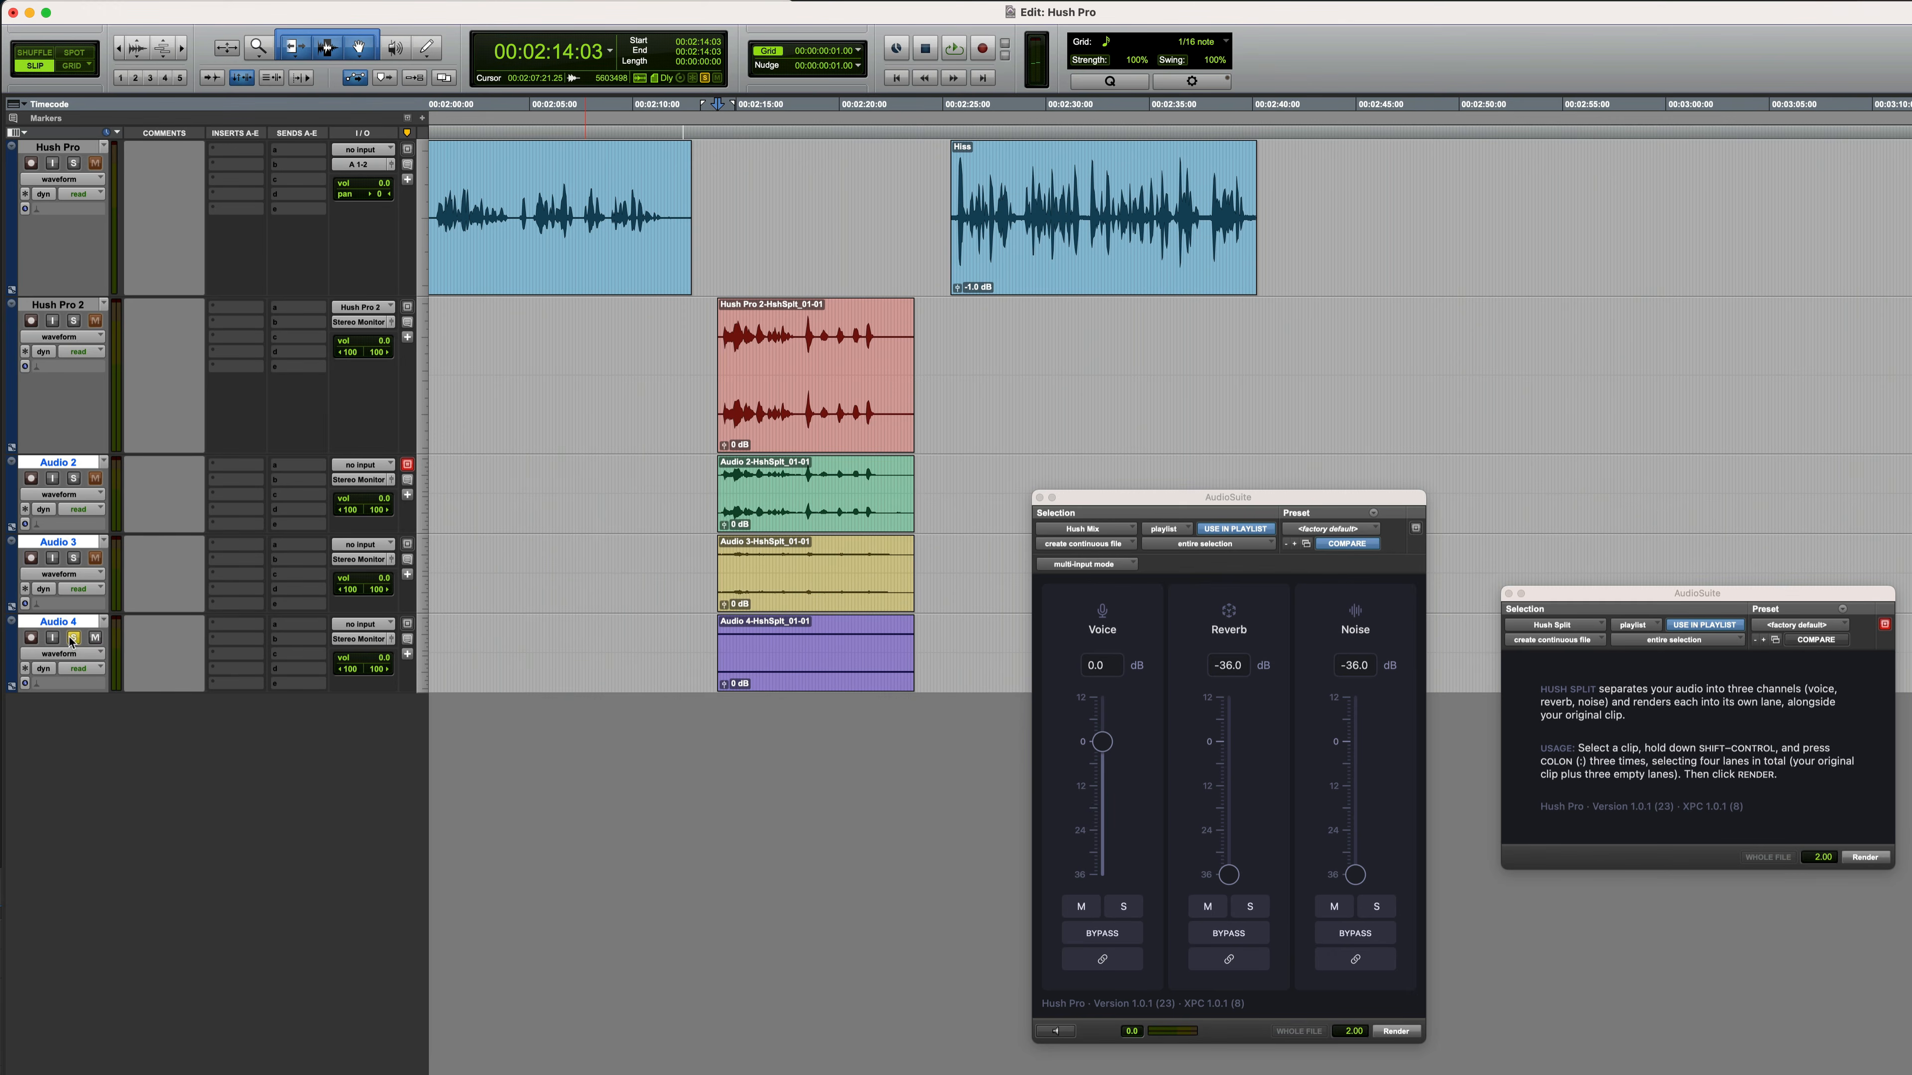
{"action": "key", "text": "space"}
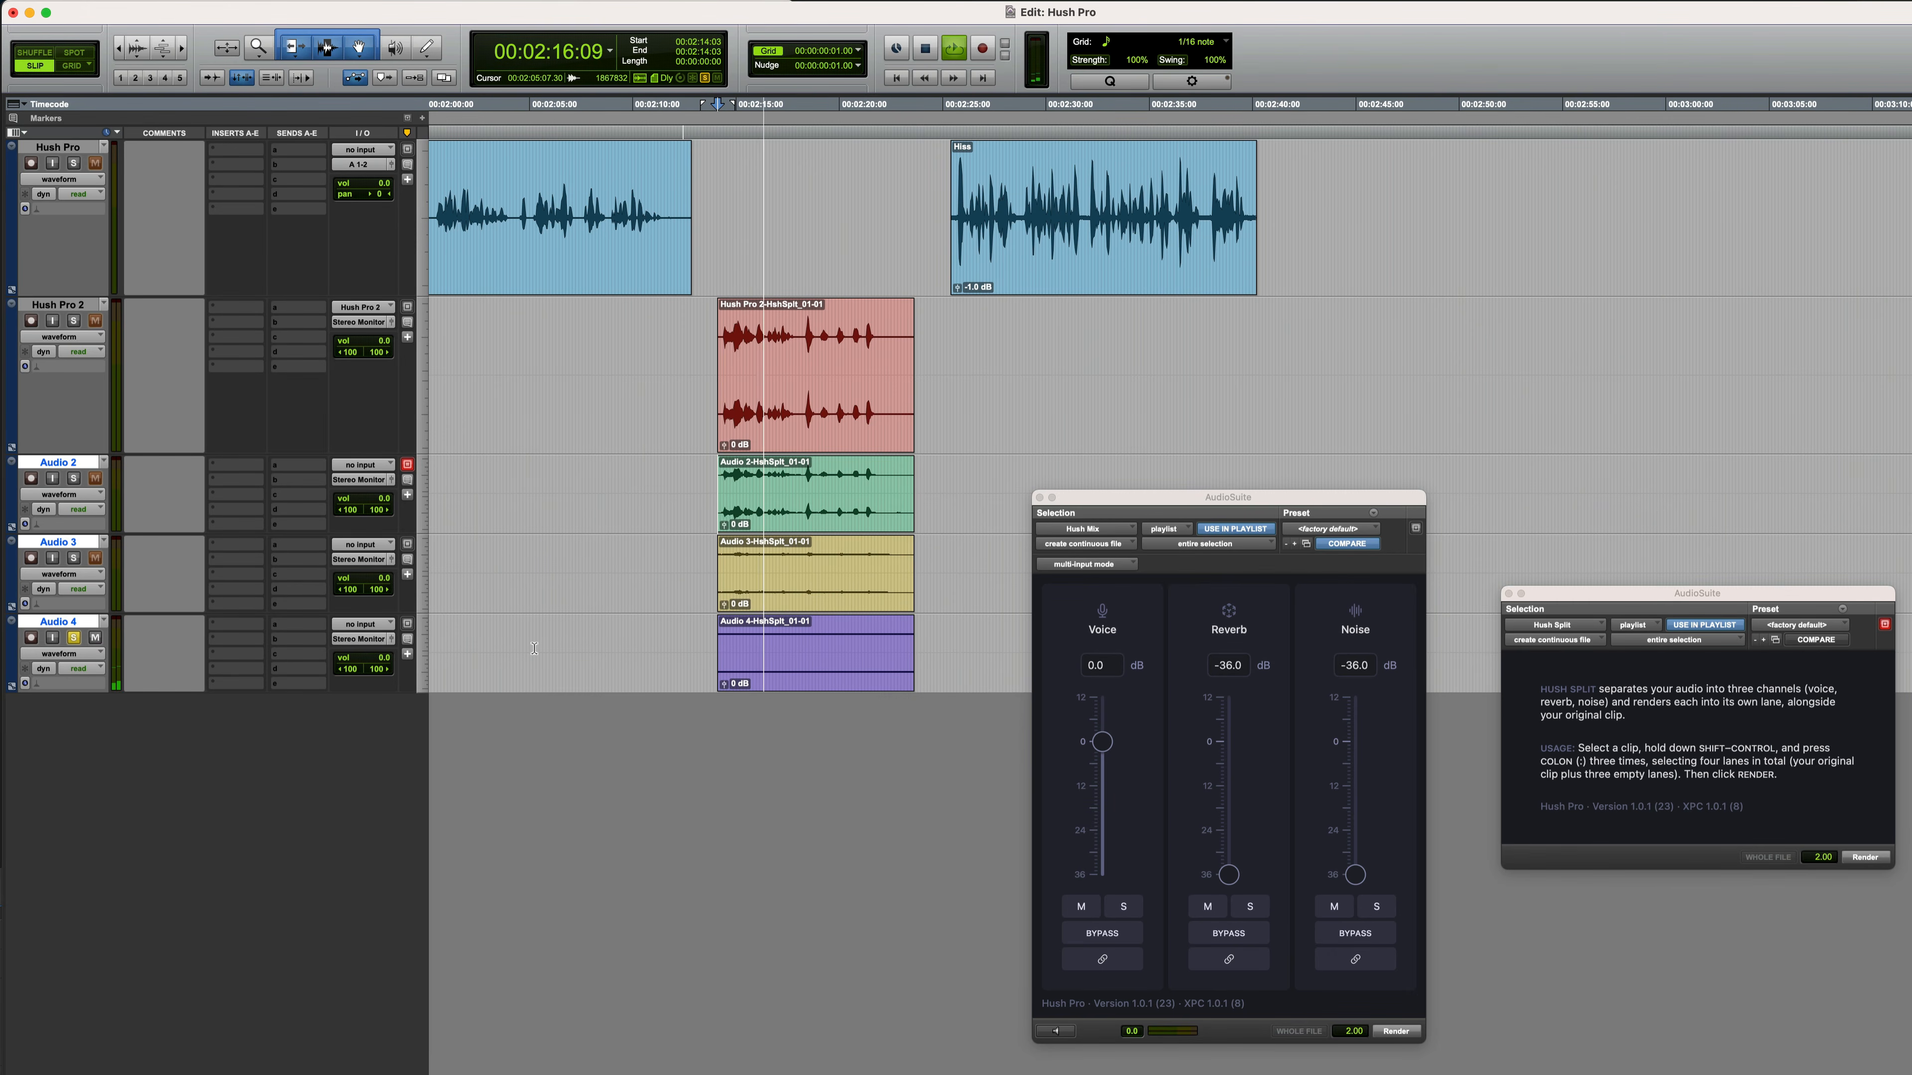
{"action": "key", "text": "space"}
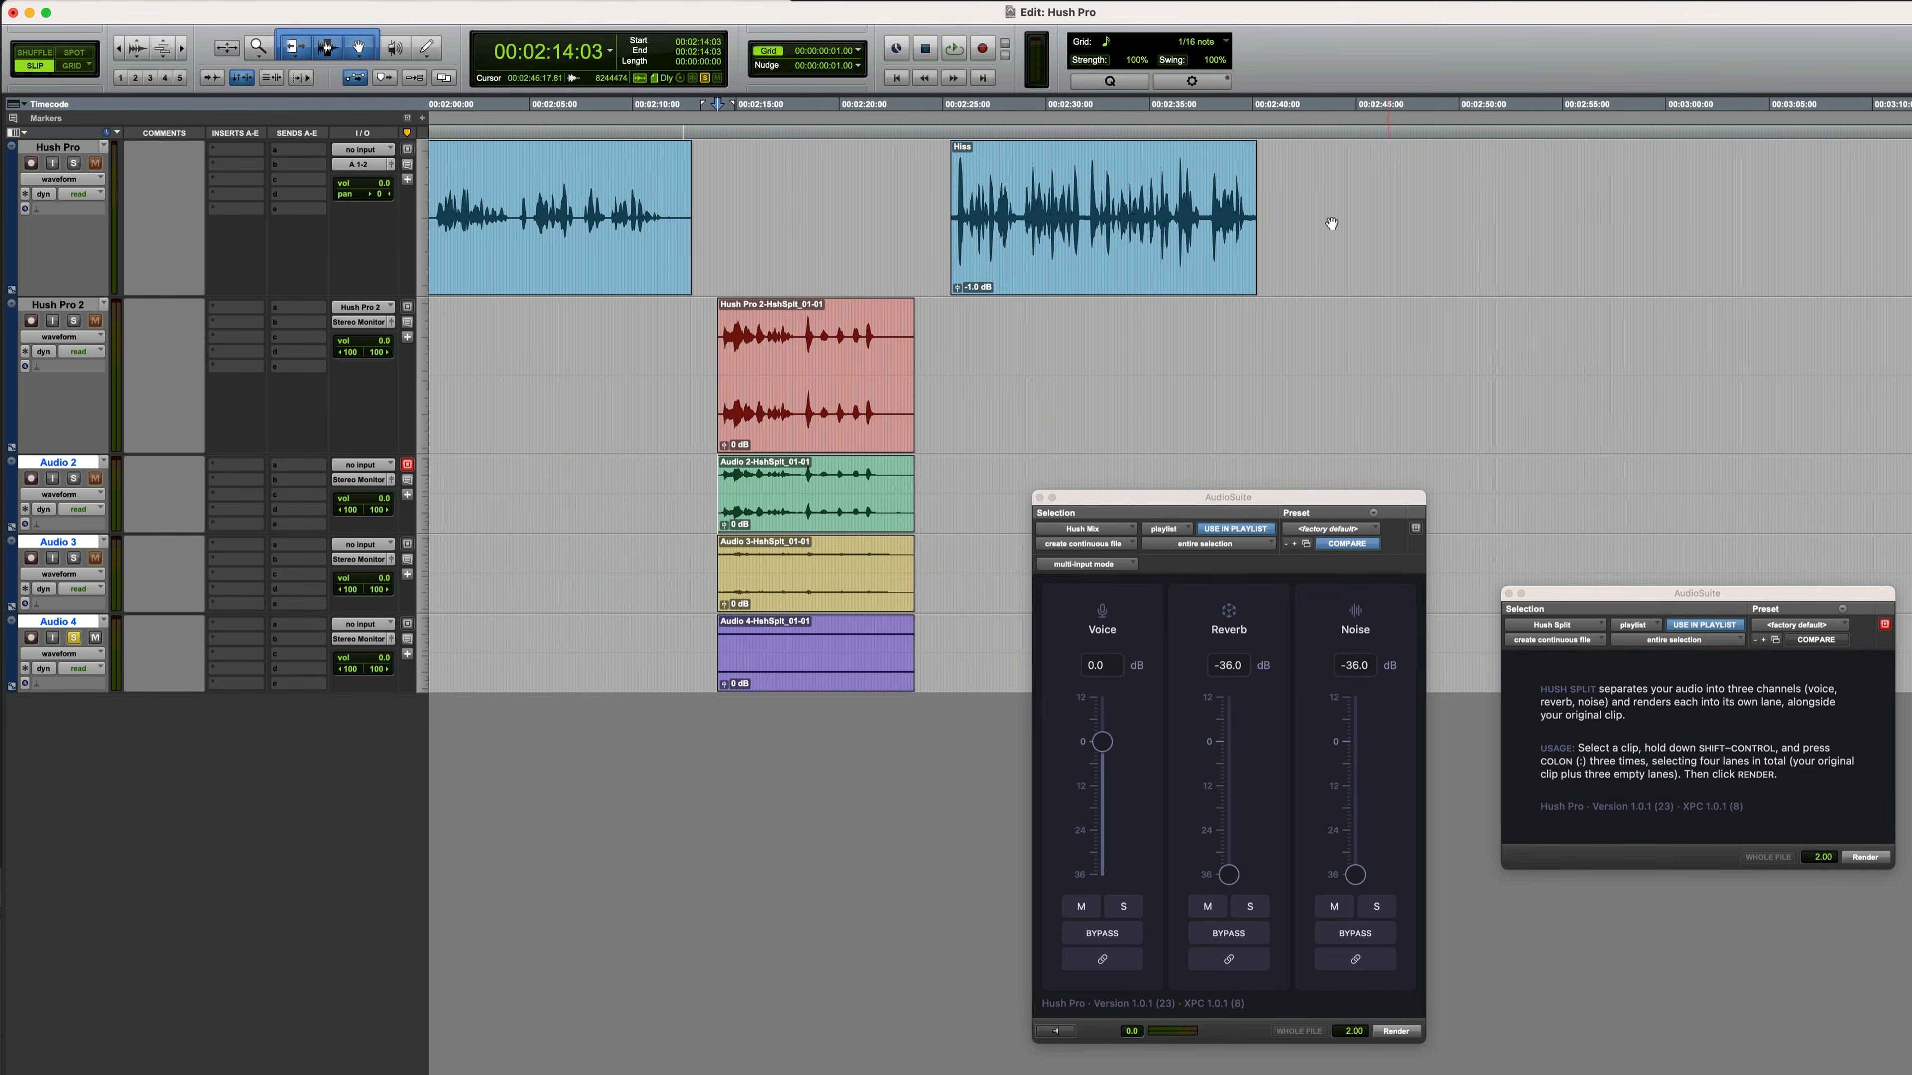
Select the Hiss clip, reset the Hush Mix reverb and noise levels to 0 dB, and play the clip back
{"action": "left_click", "coordinate": [1152, 269]}
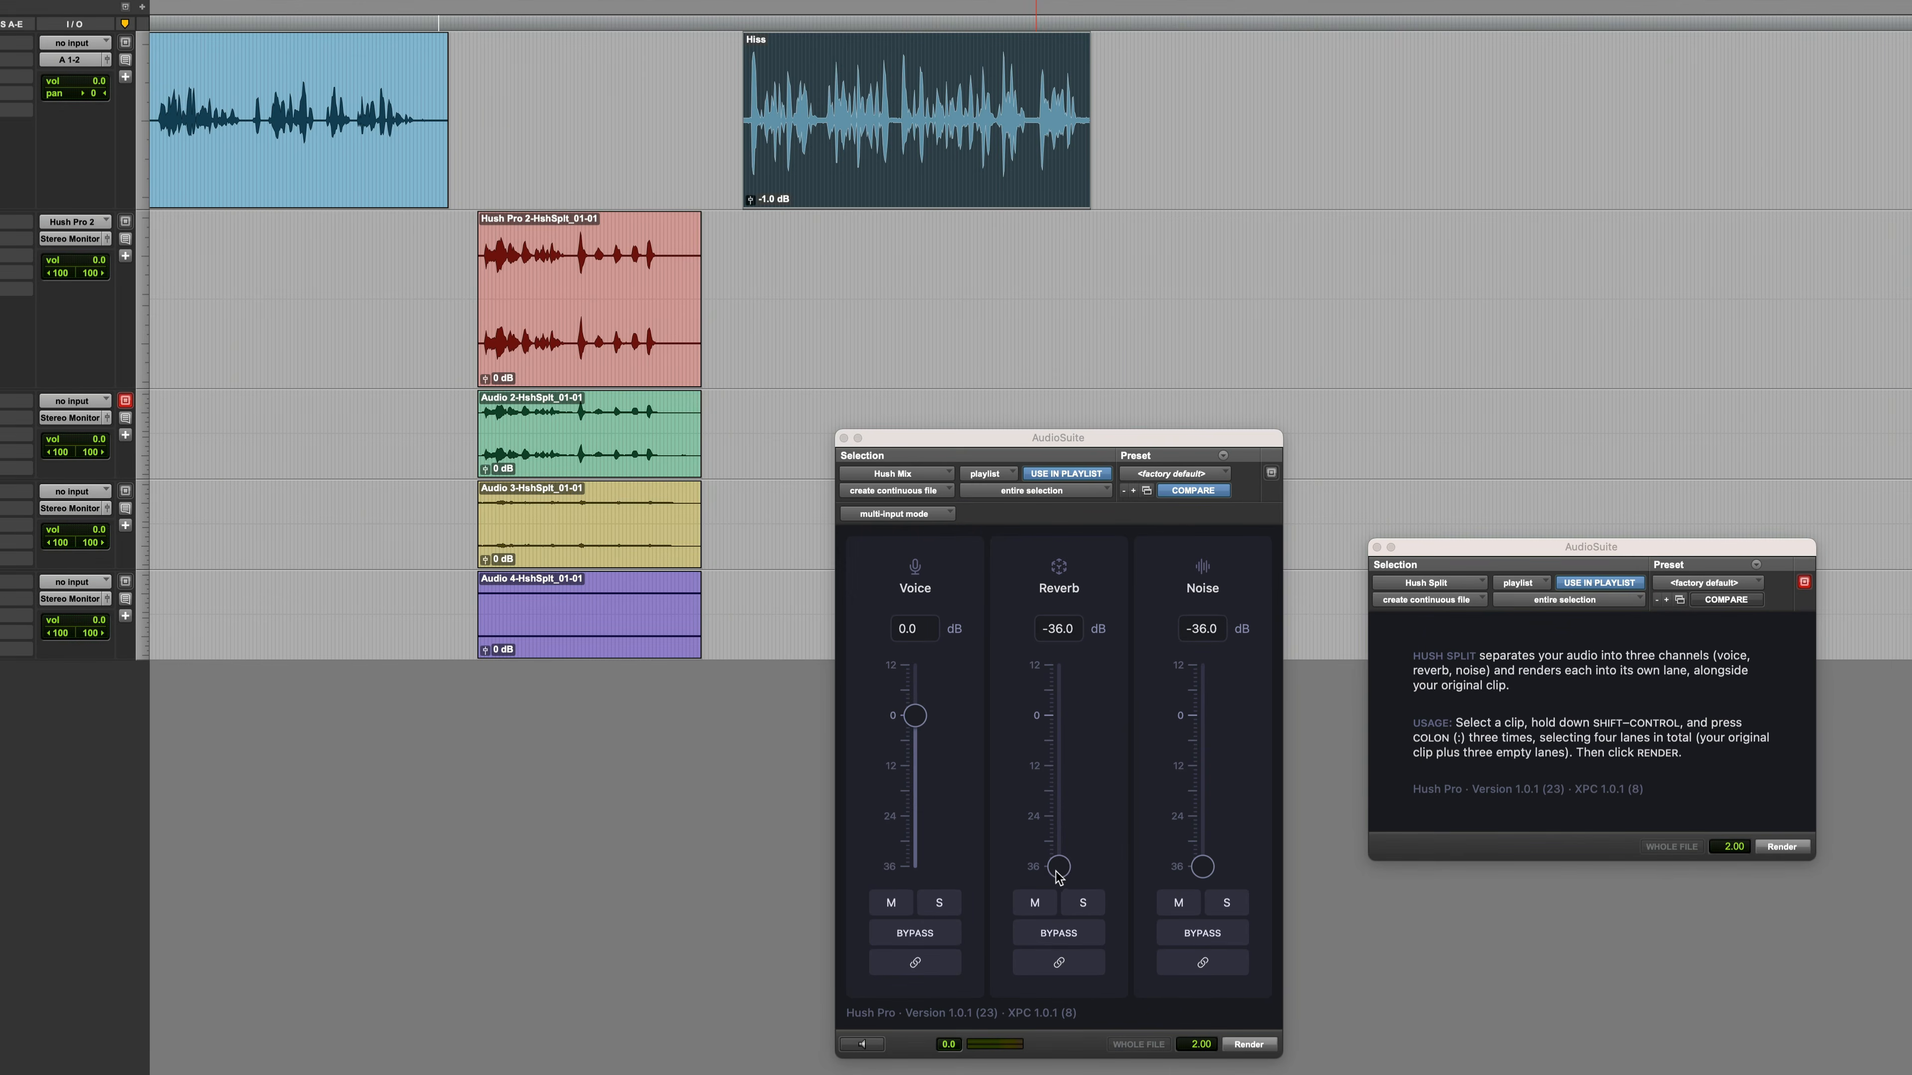
{"action": "left_click", "coordinate": [1079, 870]}
{"action": "left_click", "coordinate": [1082, 868], "text": "alt"}
{"action": "left_click", "coordinate": [1203, 869], "text": "alt"}
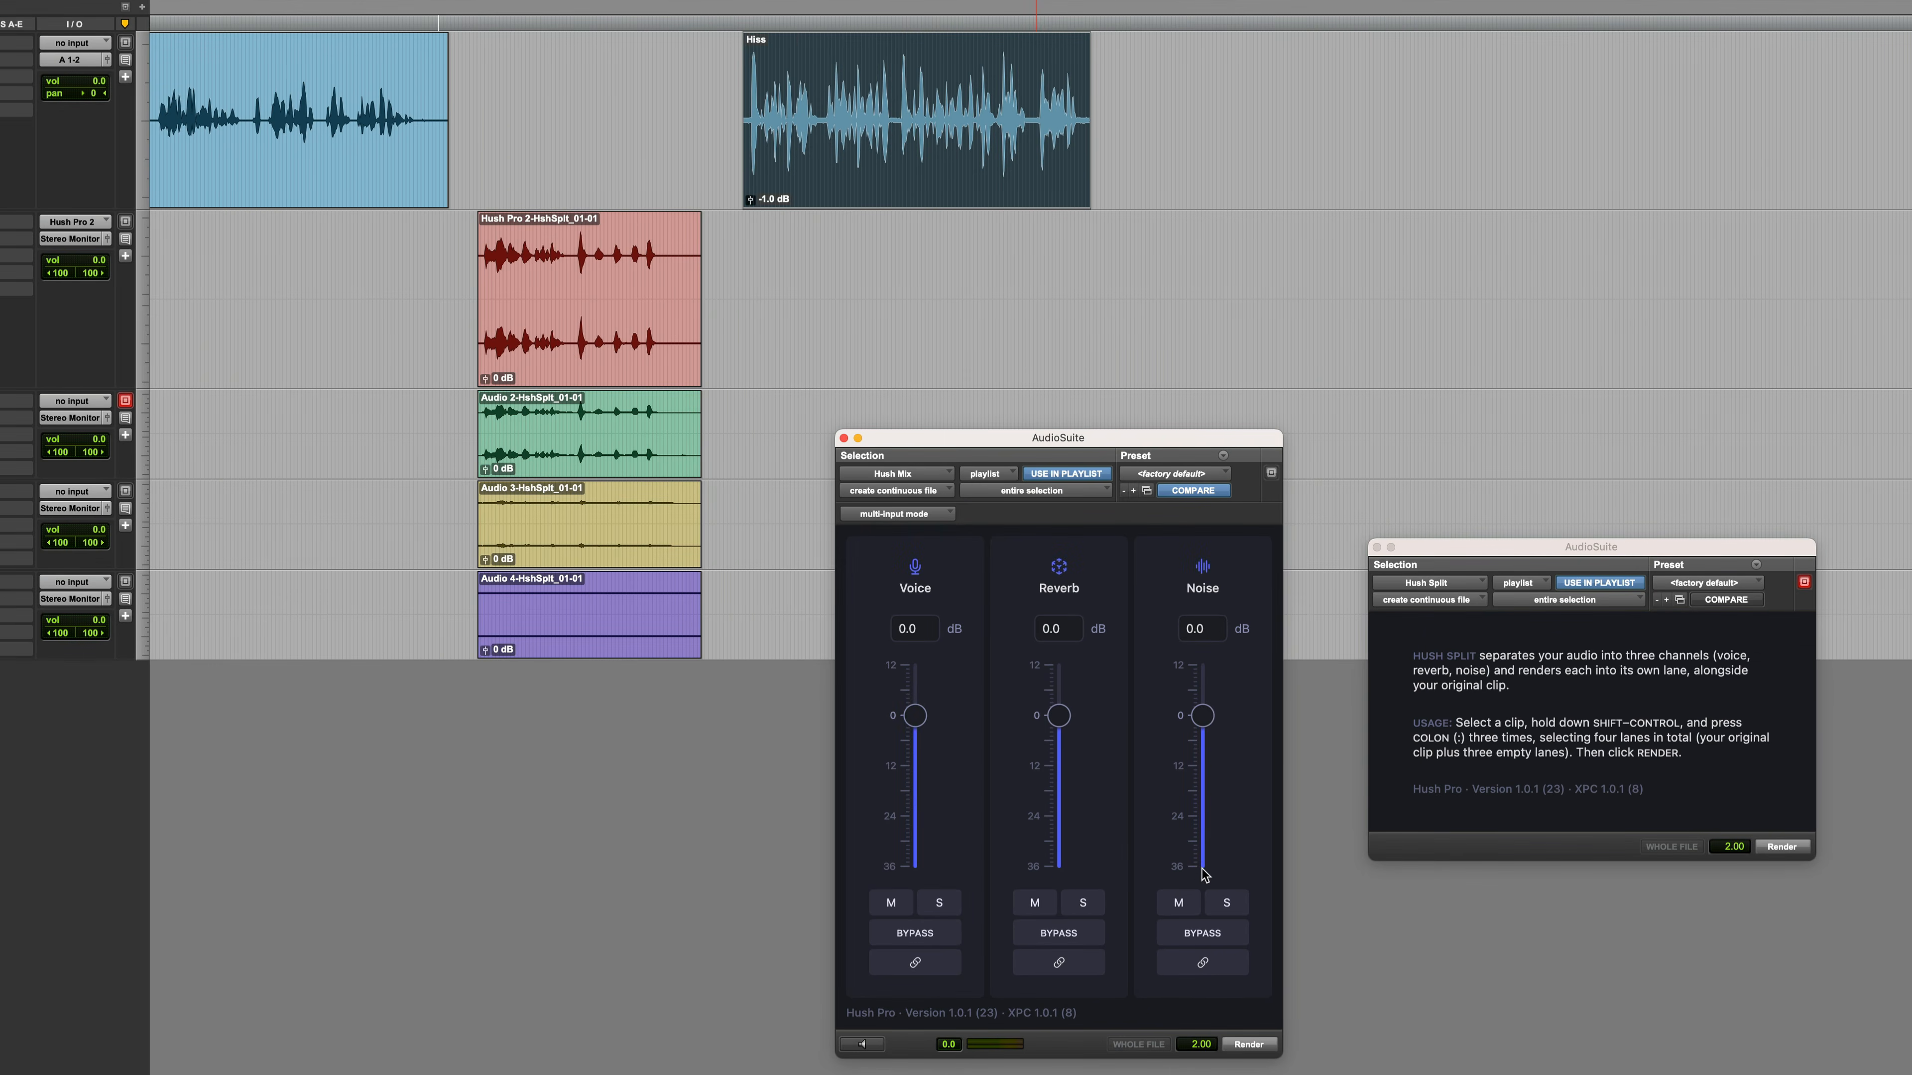
{"action": "key", "text": "space"}
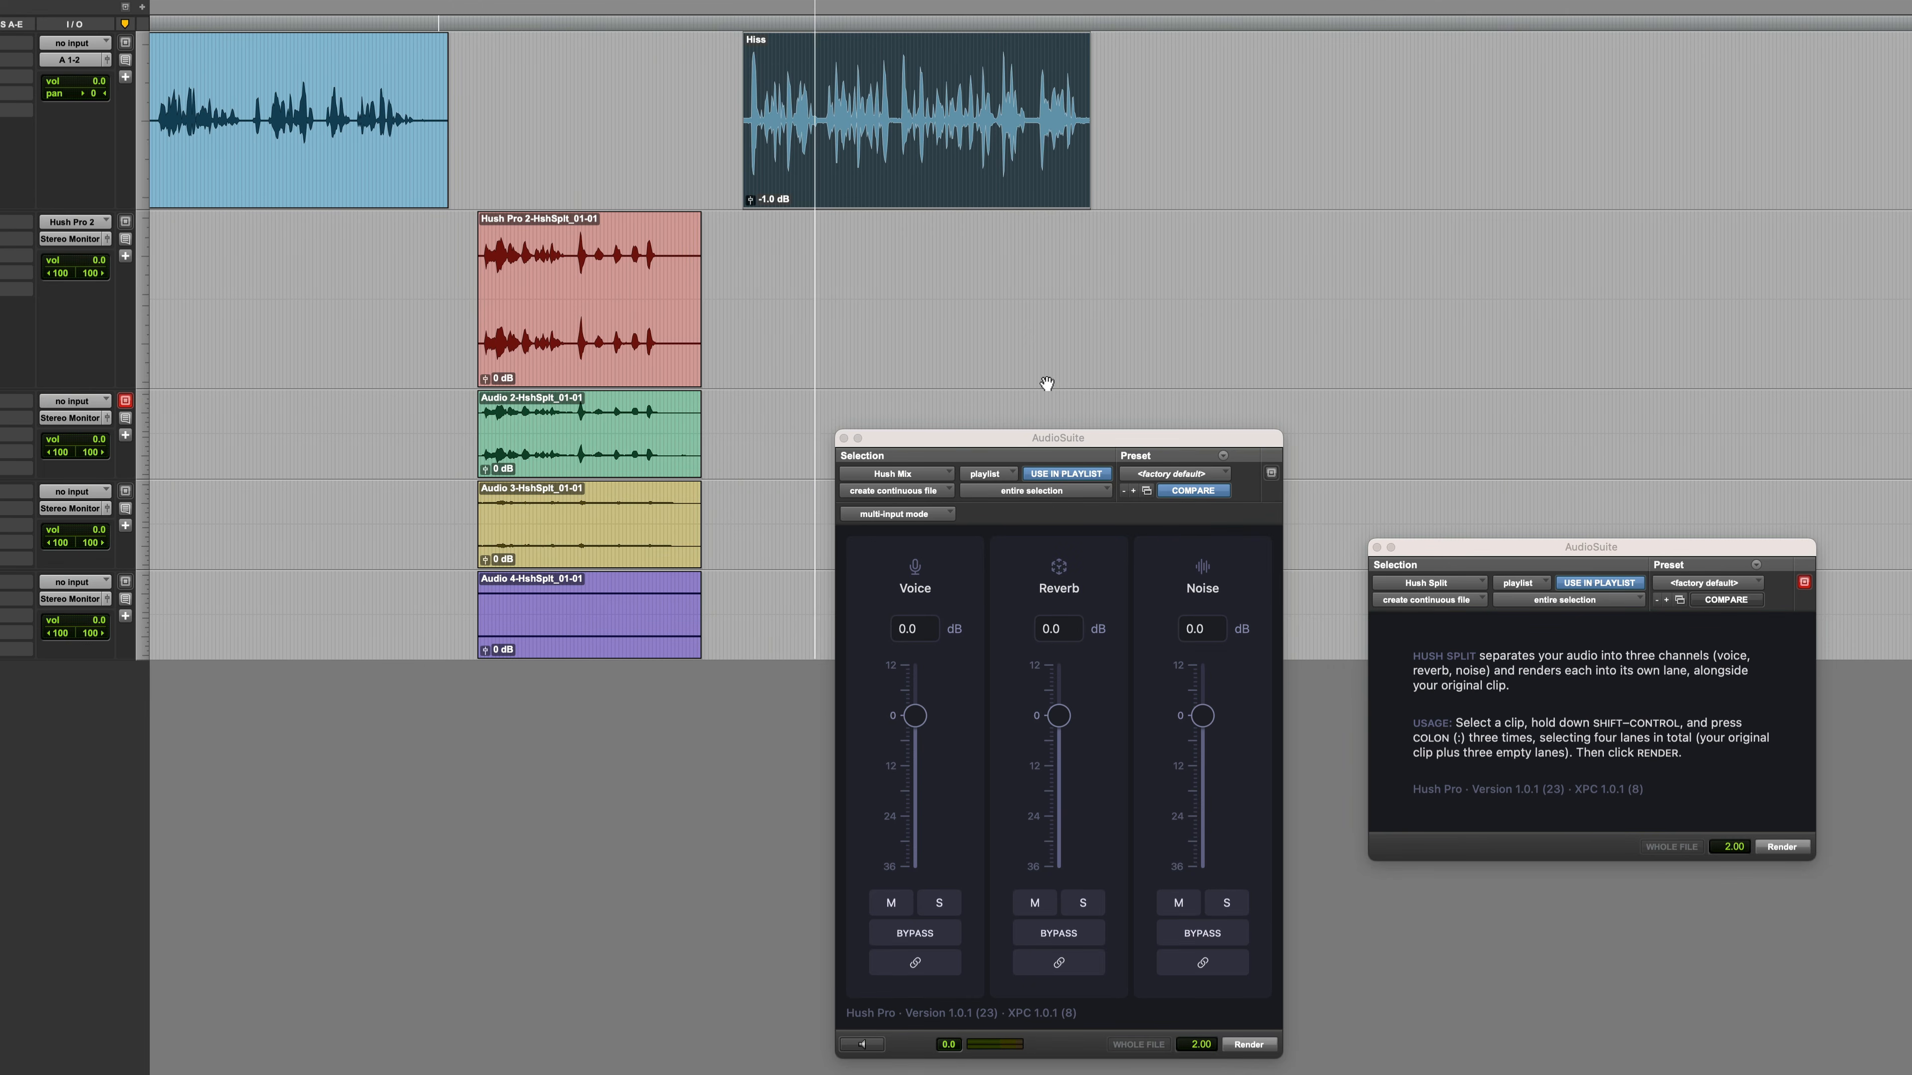
Preview the Hiss clip through Hush Mix and lower the noise level to -36 dB
{"action": "left_click", "coordinate": [866, 1047]}
{"action": "left_click", "coordinate": [865, 1047]}
{"action": "left_click_drag", "start_coordinate": [1203, 715], "coordinate": [1205, 896]}
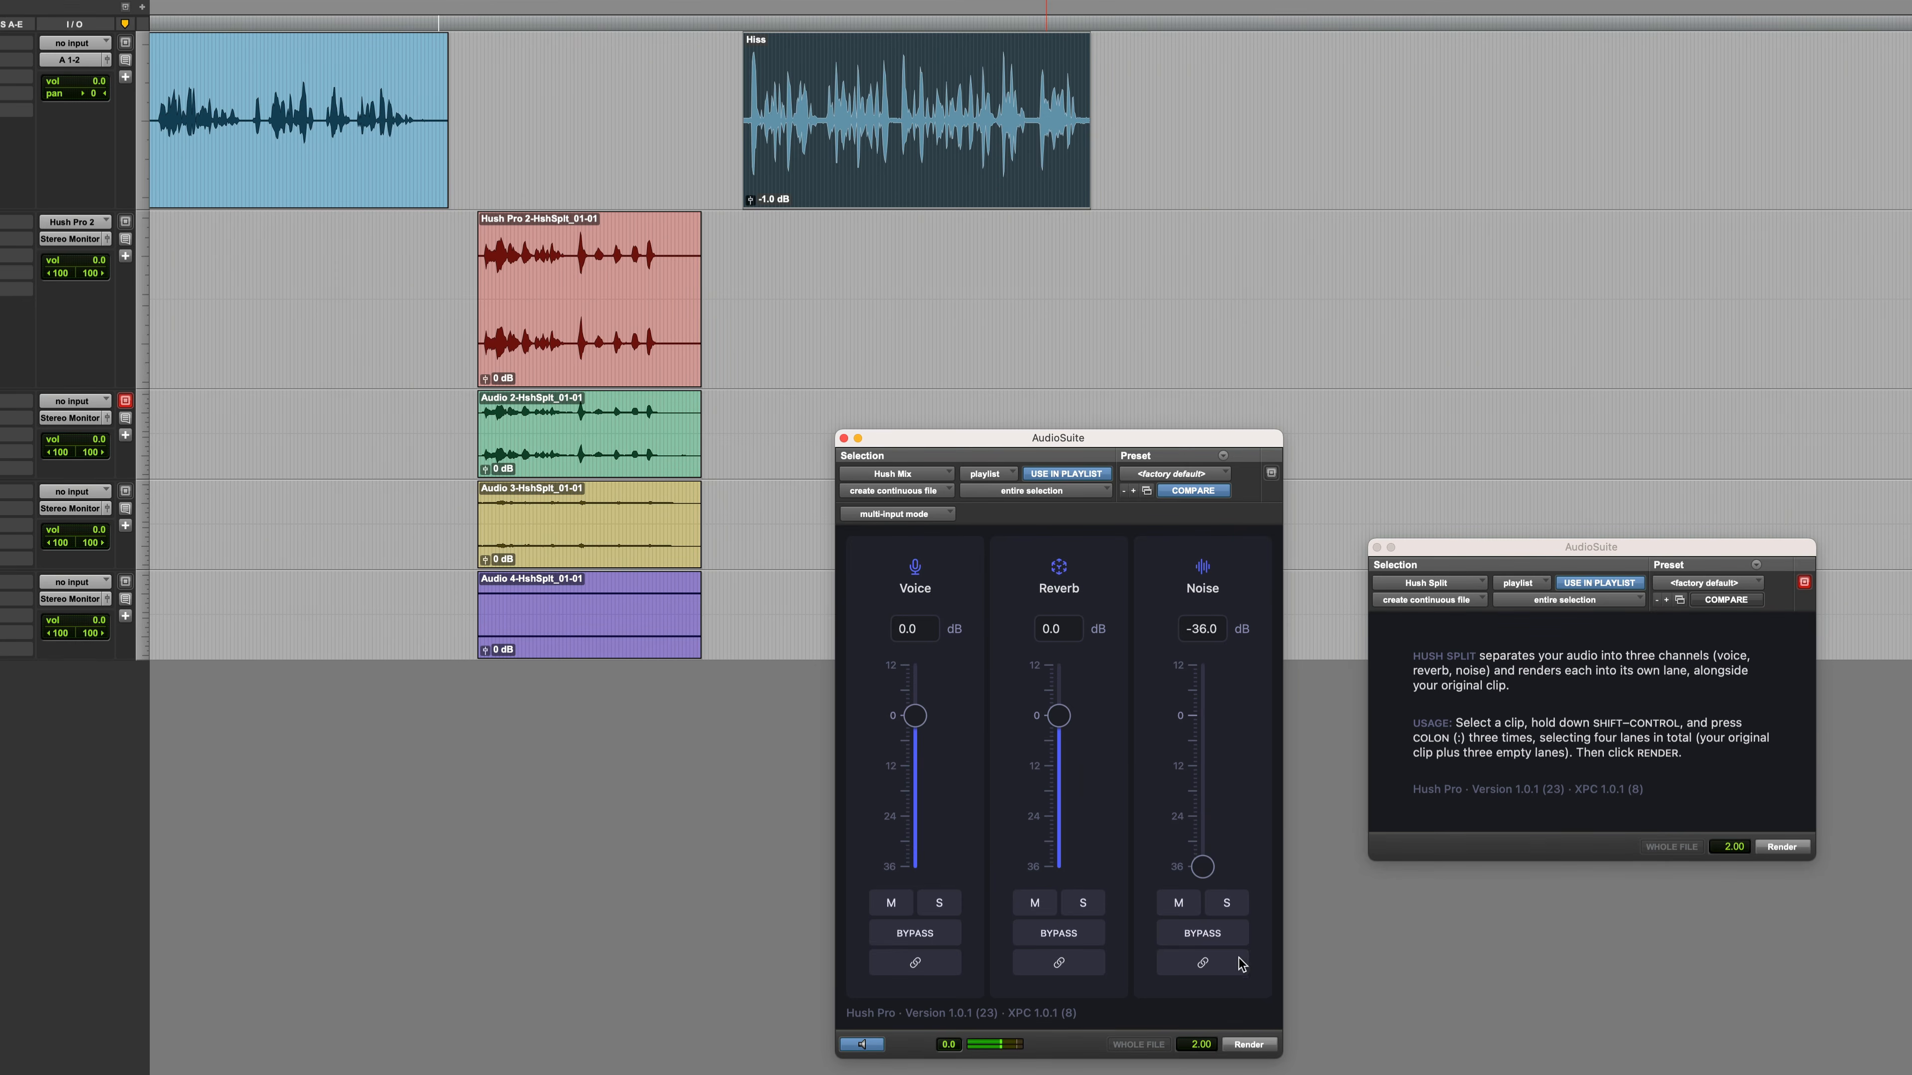
Compare the preview with noise processing bypassed and active, and render the Hiss clip with Hush Mix
{"action": "left_click", "coordinate": [1213, 938]}
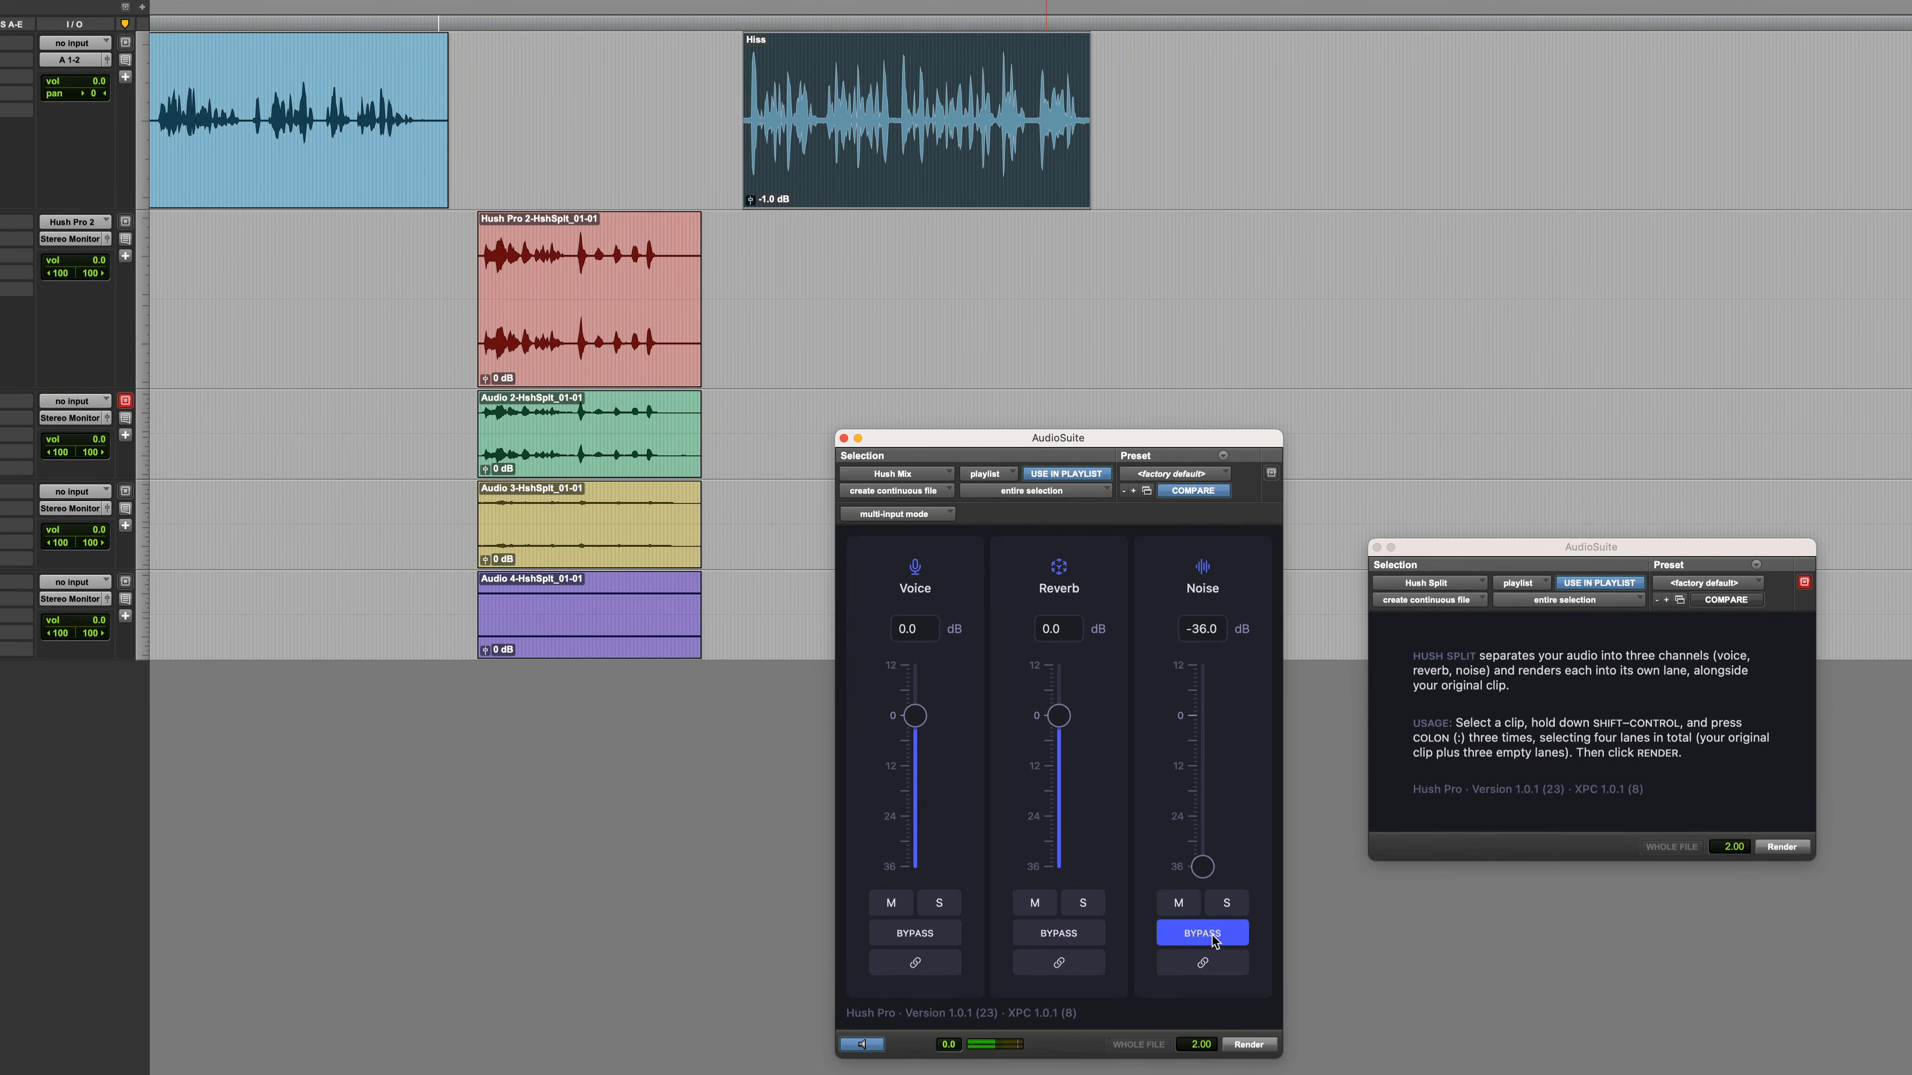
{"action": "left_click", "coordinate": [1214, 938]}
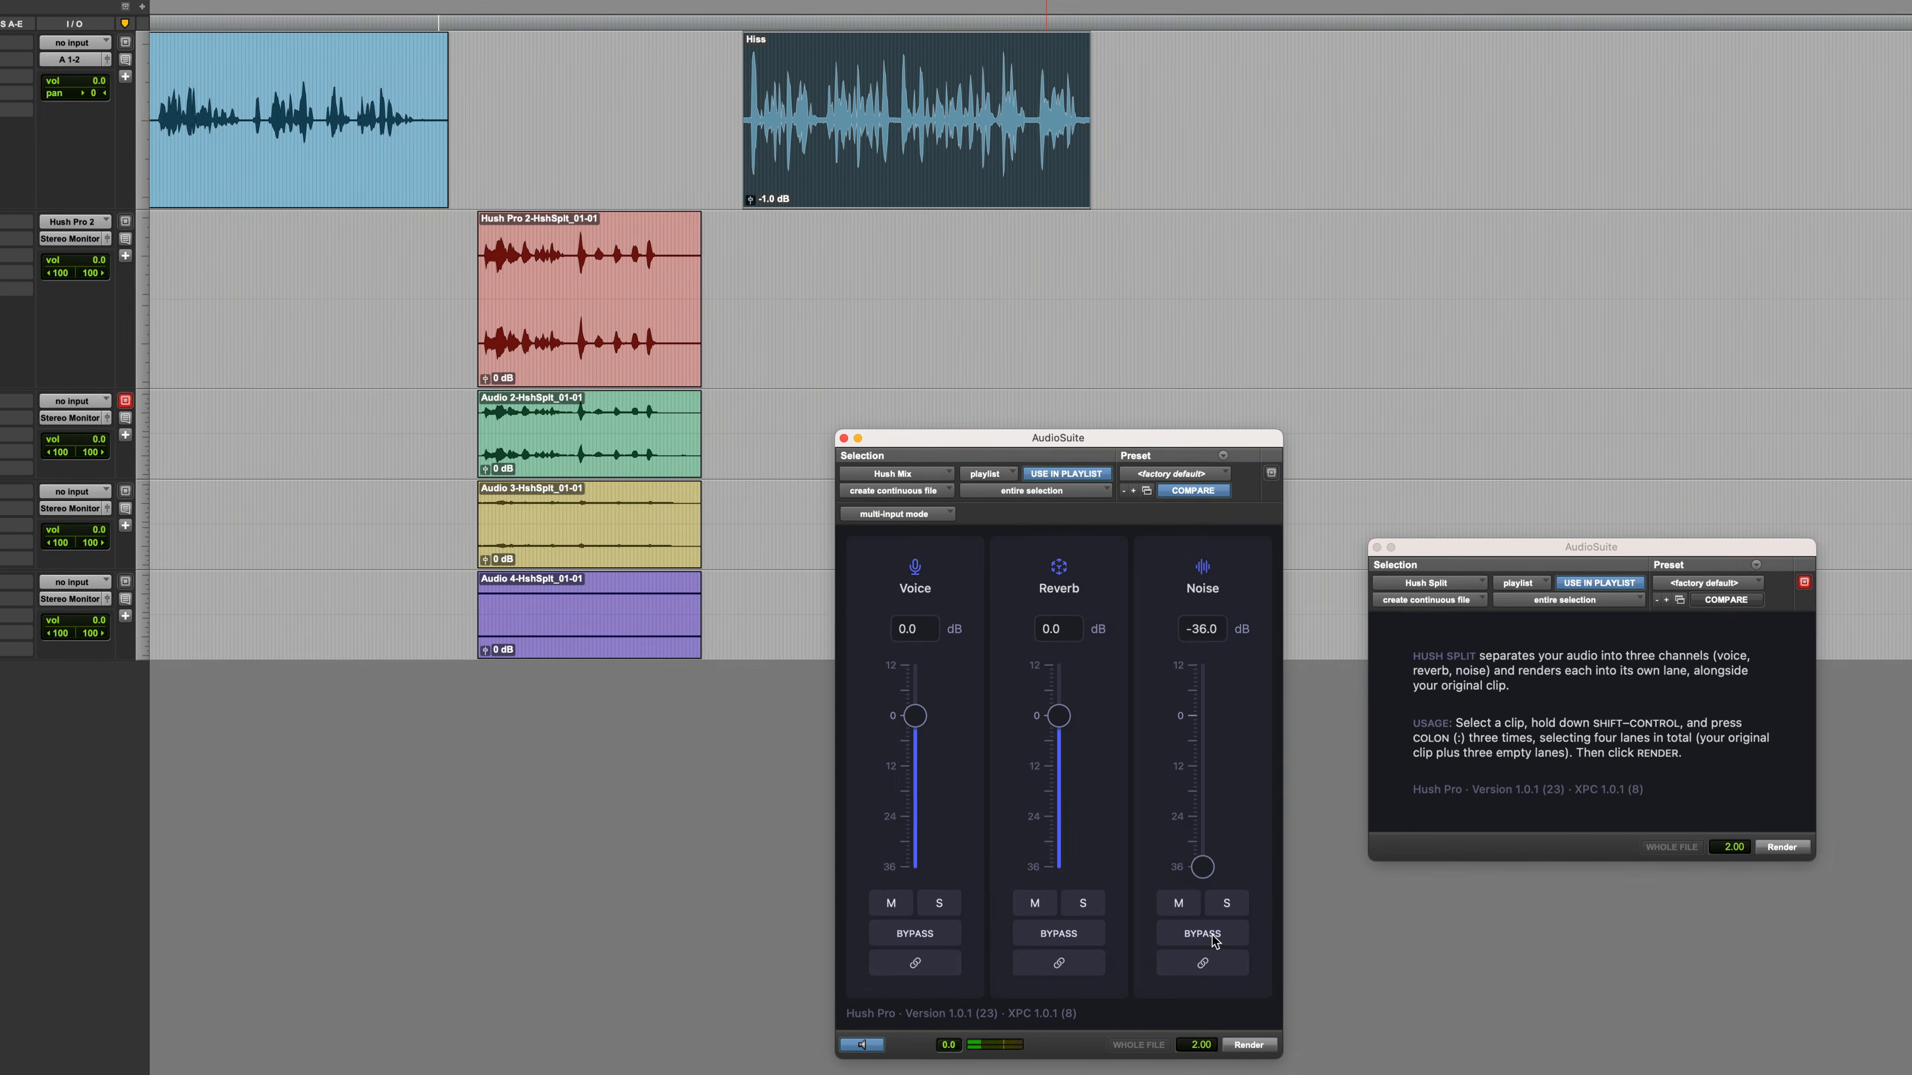
{"action": "left_click", "coordinate": [1249, 1047]}
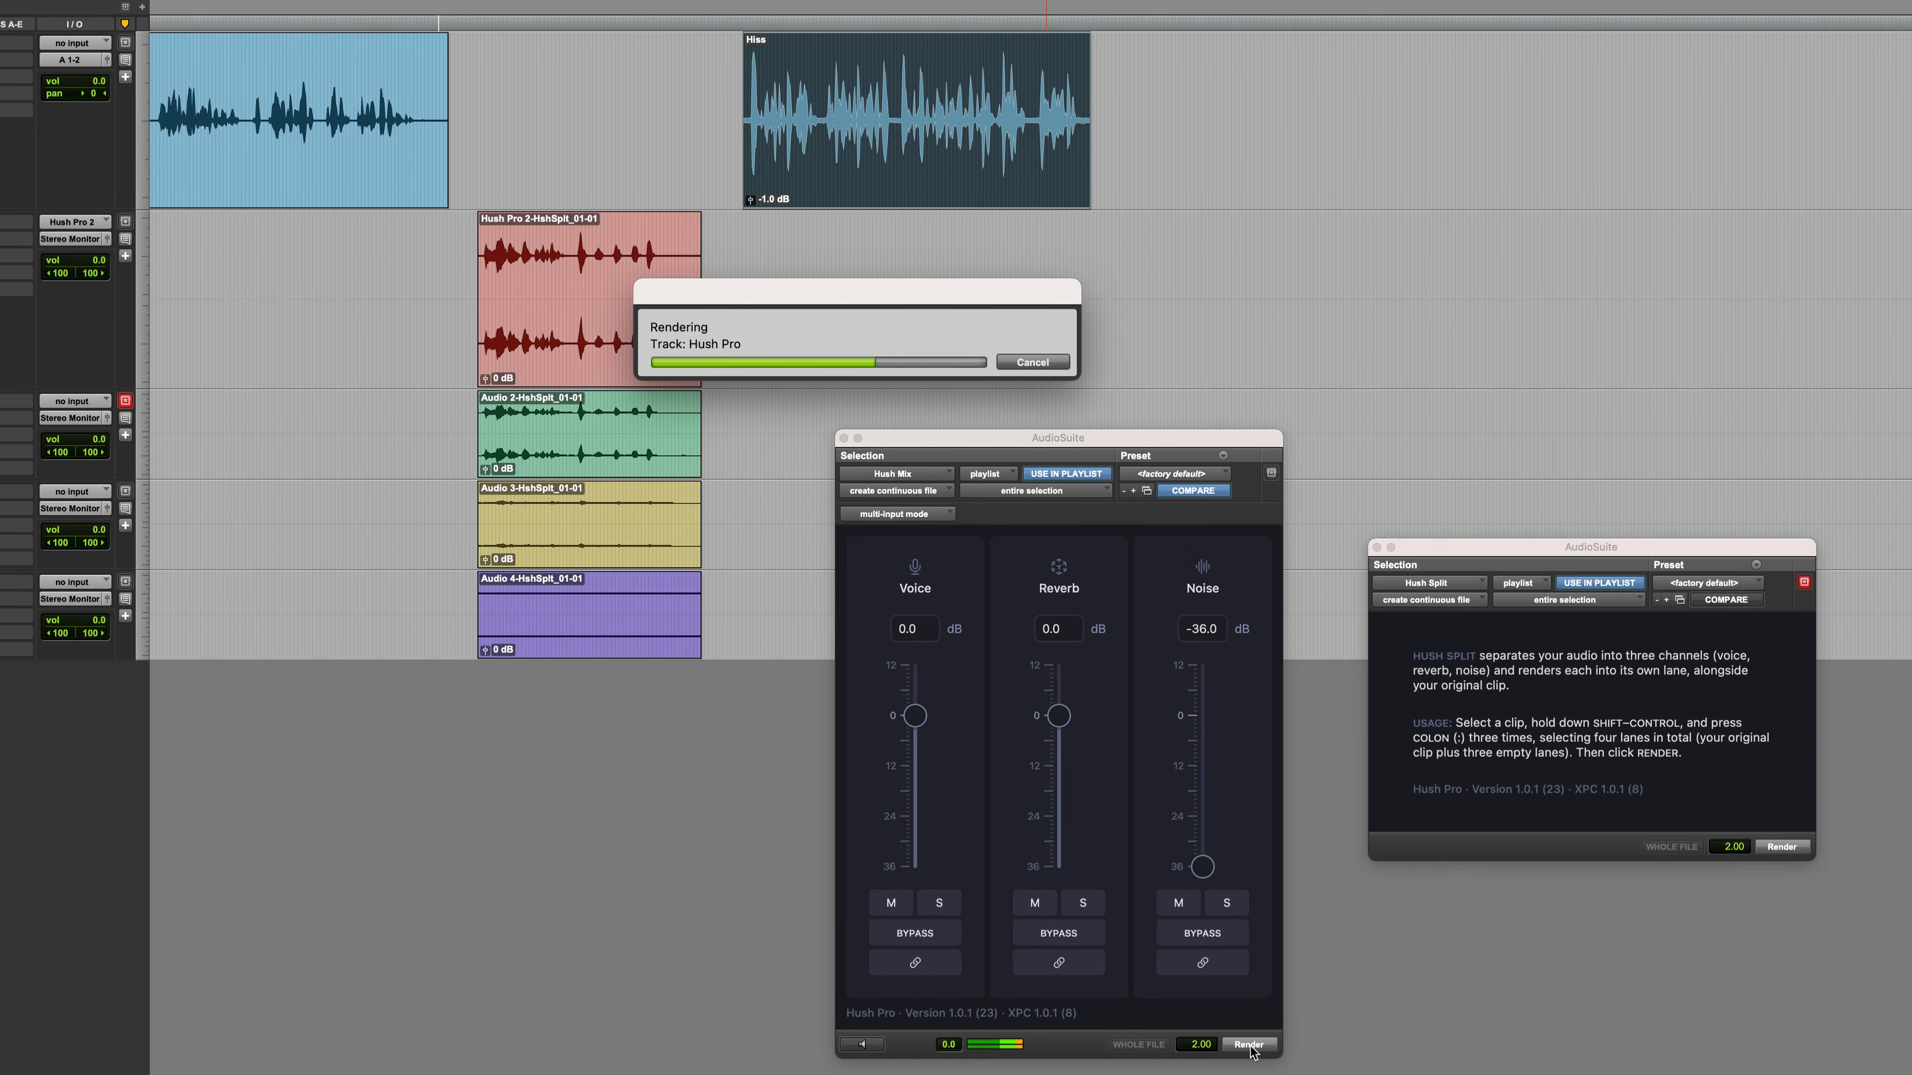